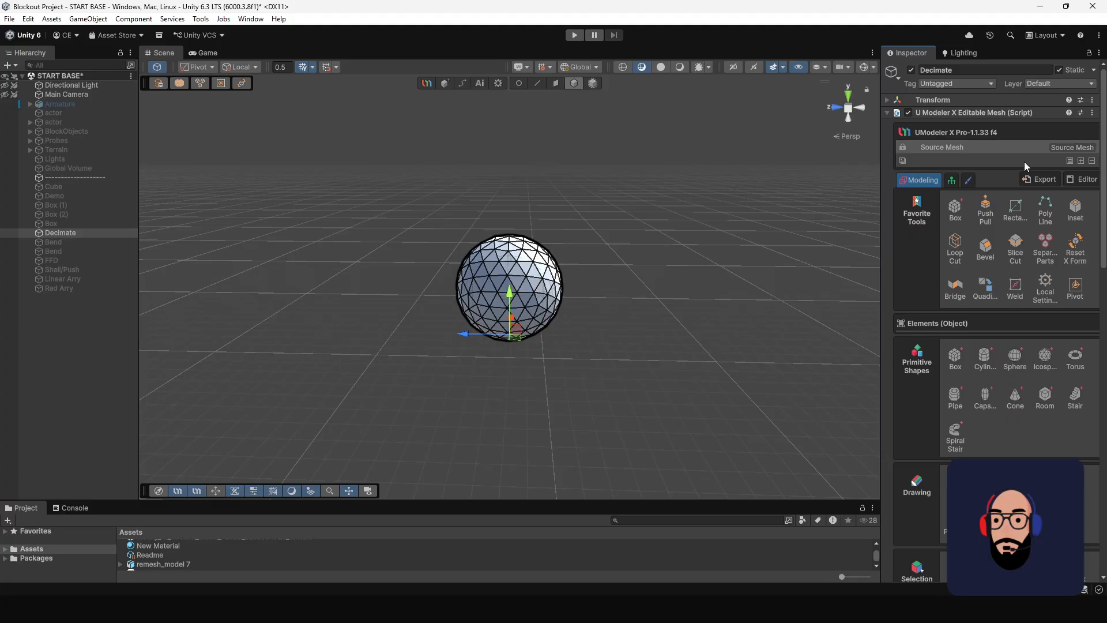
Add a Decimate modifier to the sphere's editable mesh.
left_click(1081, 160)
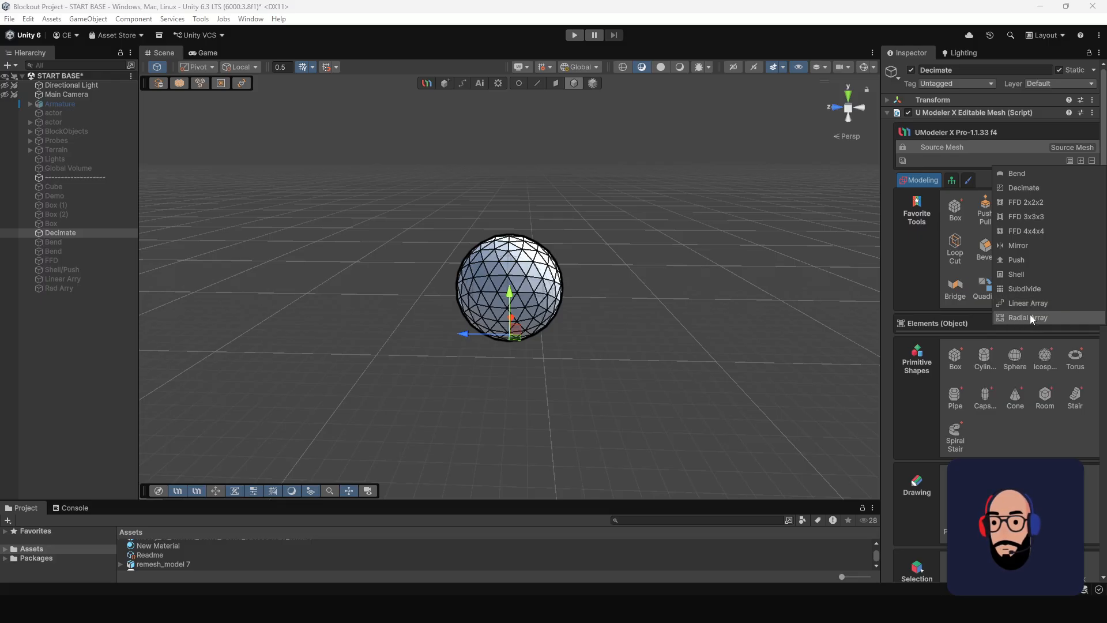
left_click(1030, 188)
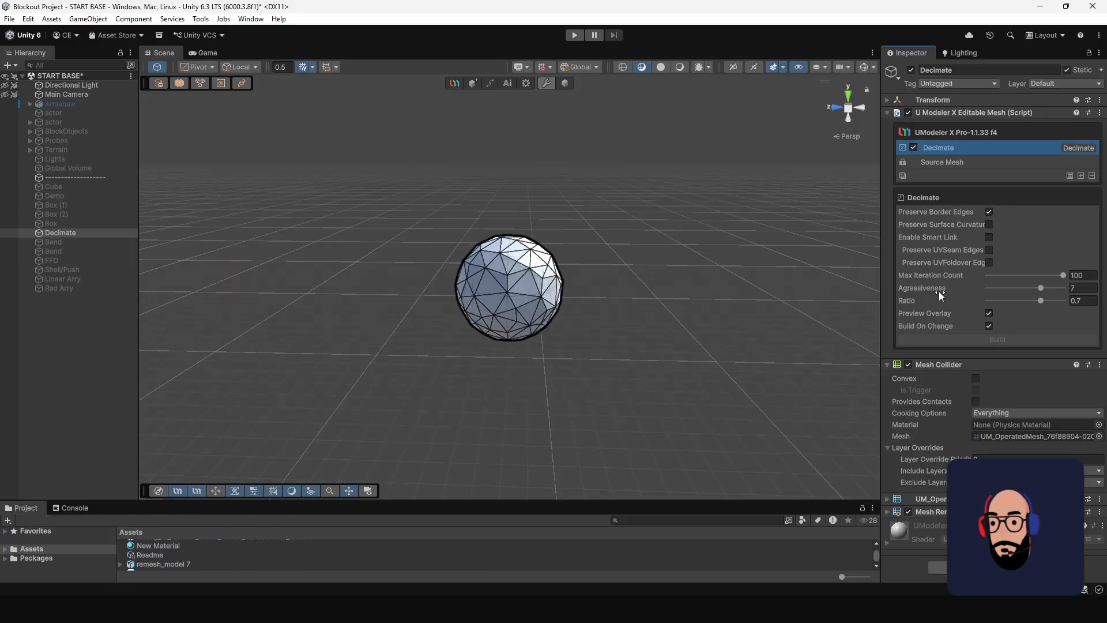
mouse_move(940, 295)
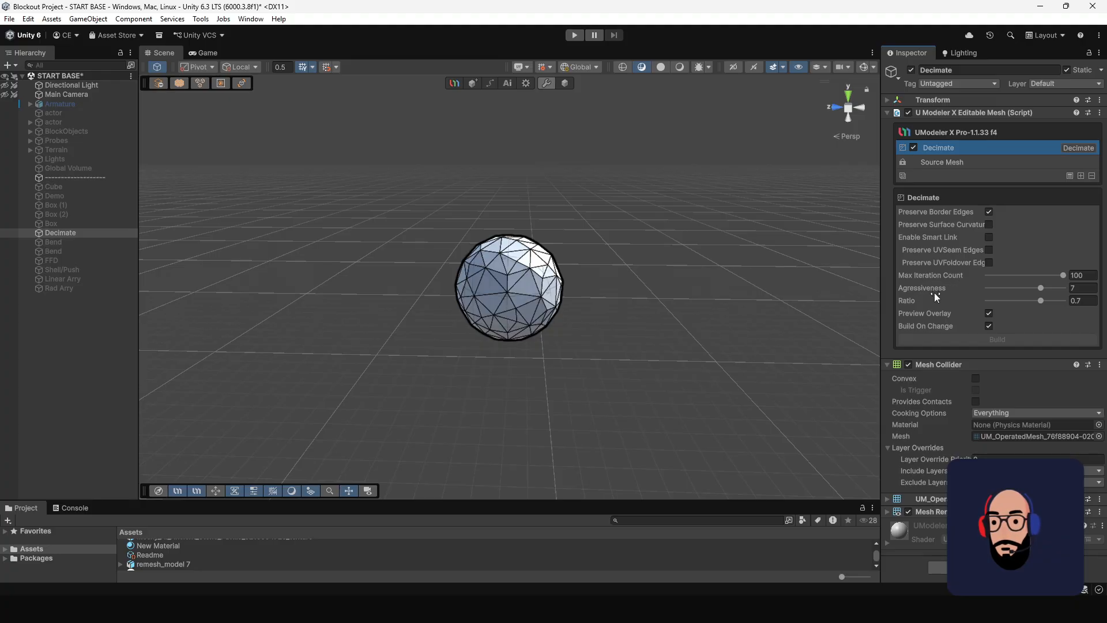
Toggle the Decimate modifier off and on to compare the sphere with and without it, leaving it enabled.
scroll(598, 250, "up", 2)
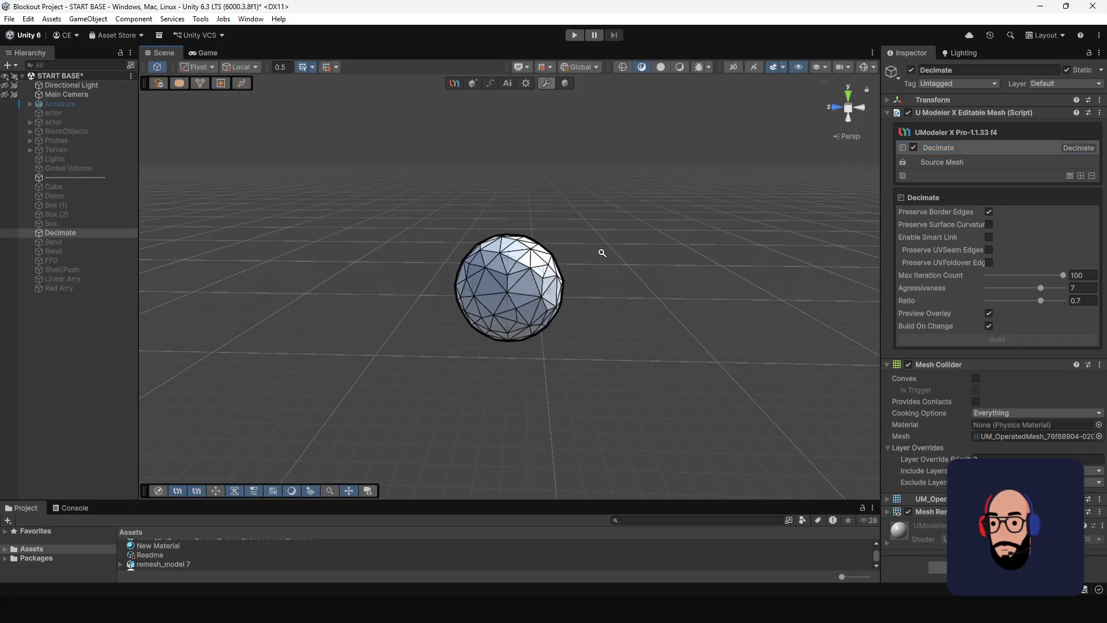
left_click(914, 146)
left_click(914, 146)
left_click(915, 146)
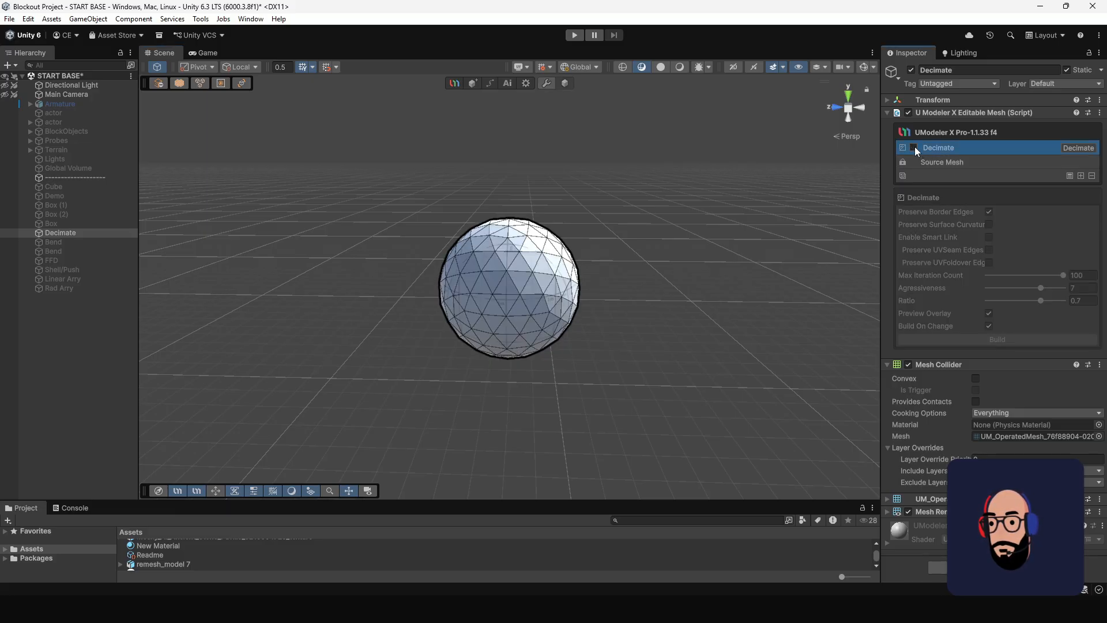
left_click(914, 147)
left_click(915, 147)
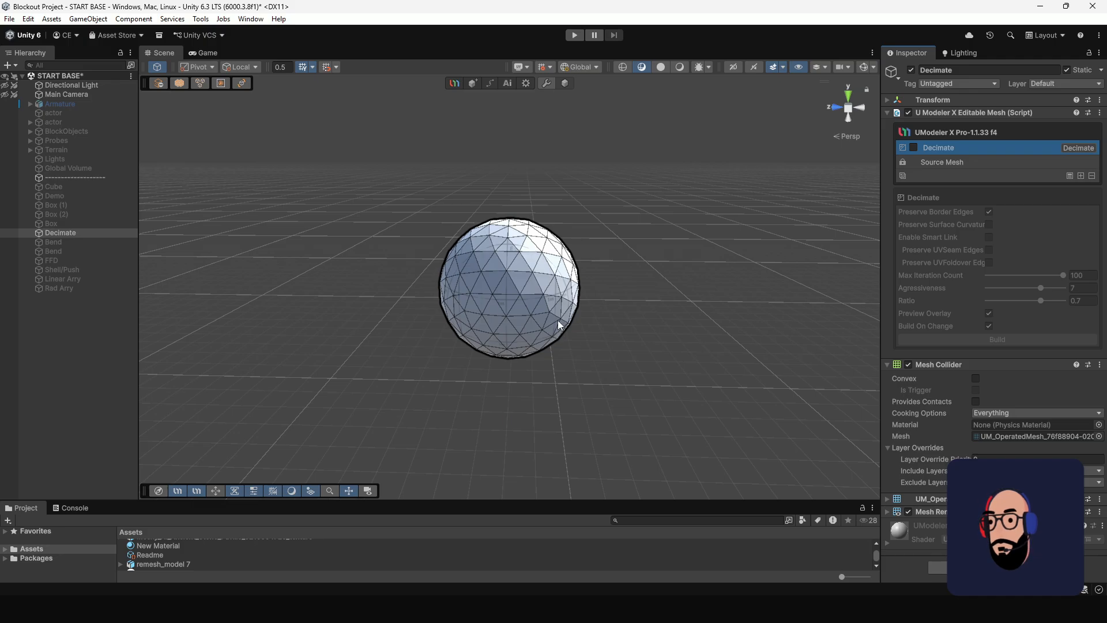
scroll(588, 318, "up", 2)
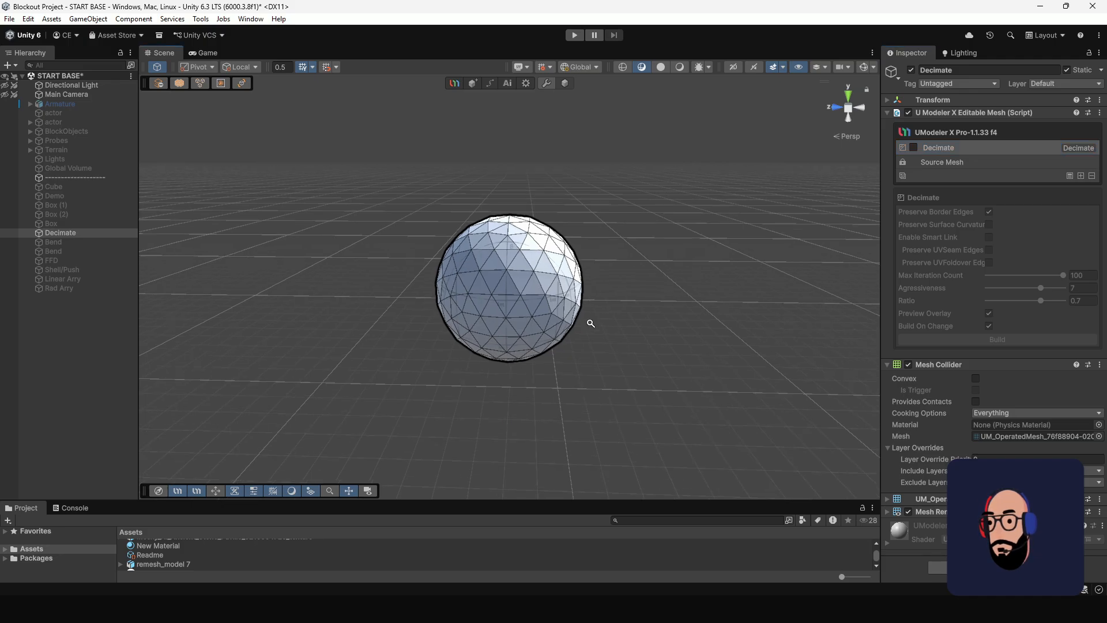
left_click(913, 147)
Alternate between the Source Mesh and the Decimate modifier to compare the original wireframe with the simplified one.
left_click(951, 162)
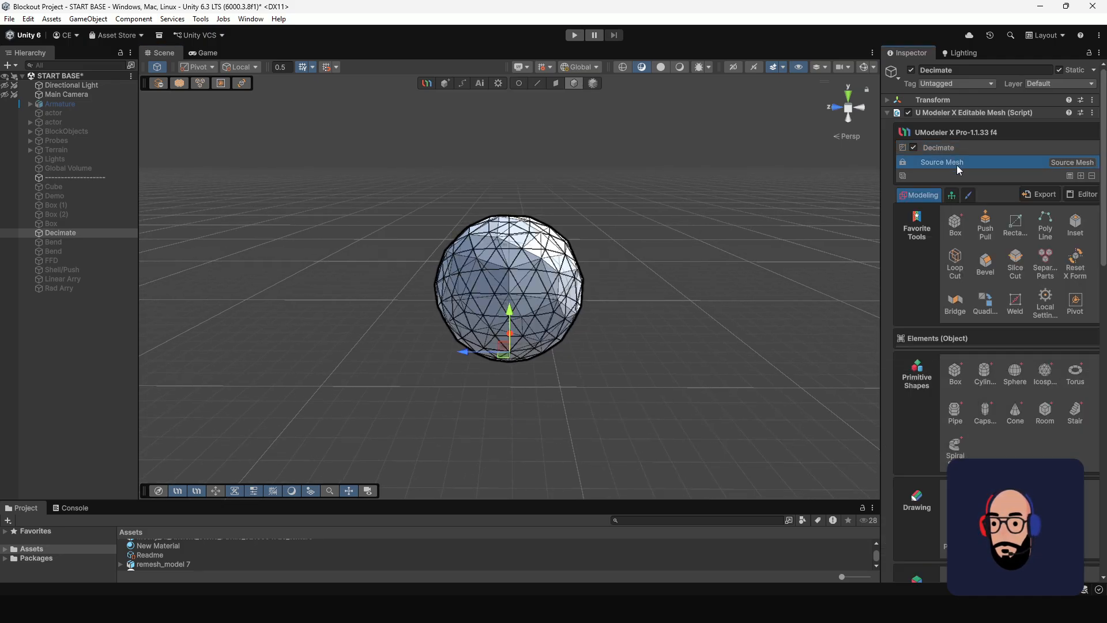
left_click(961, 147)
left_click(963, 164)
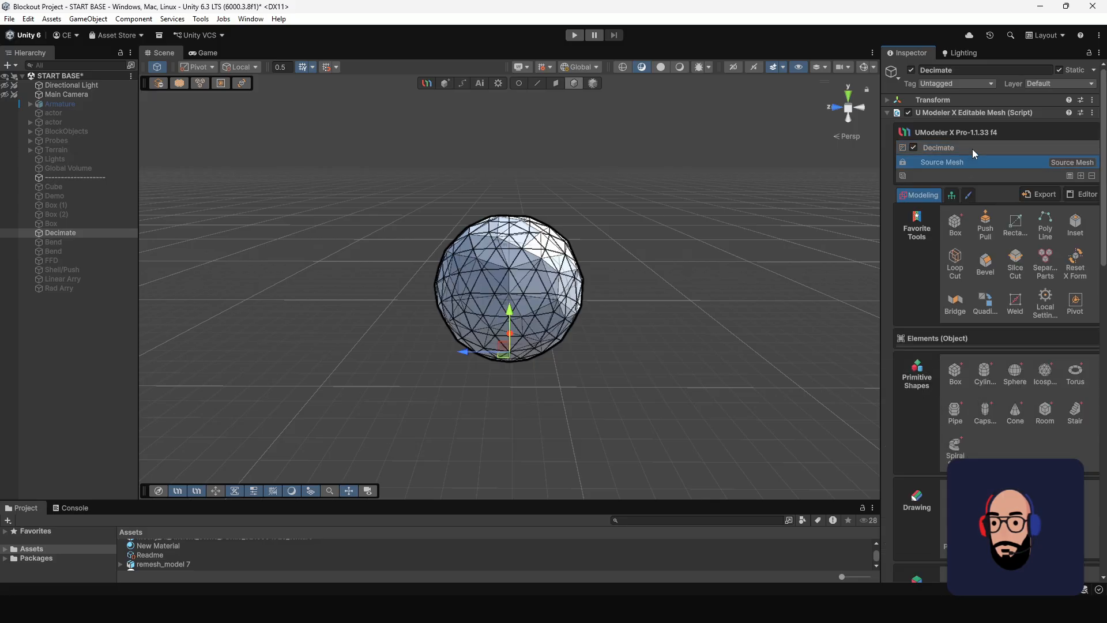
left_click(972, 149)
left_click(969, 162)
left_click(969, 149)
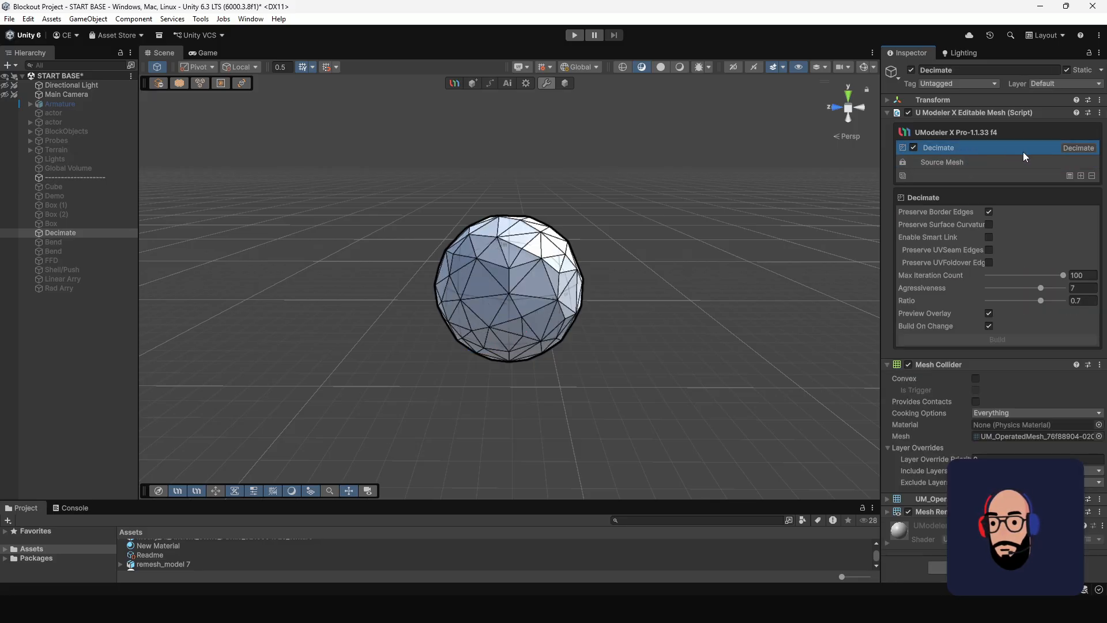
Check the available modifiers, disable Decimate to view the unmodified source mesh, and re-enable it.
left_click(1081, 176)
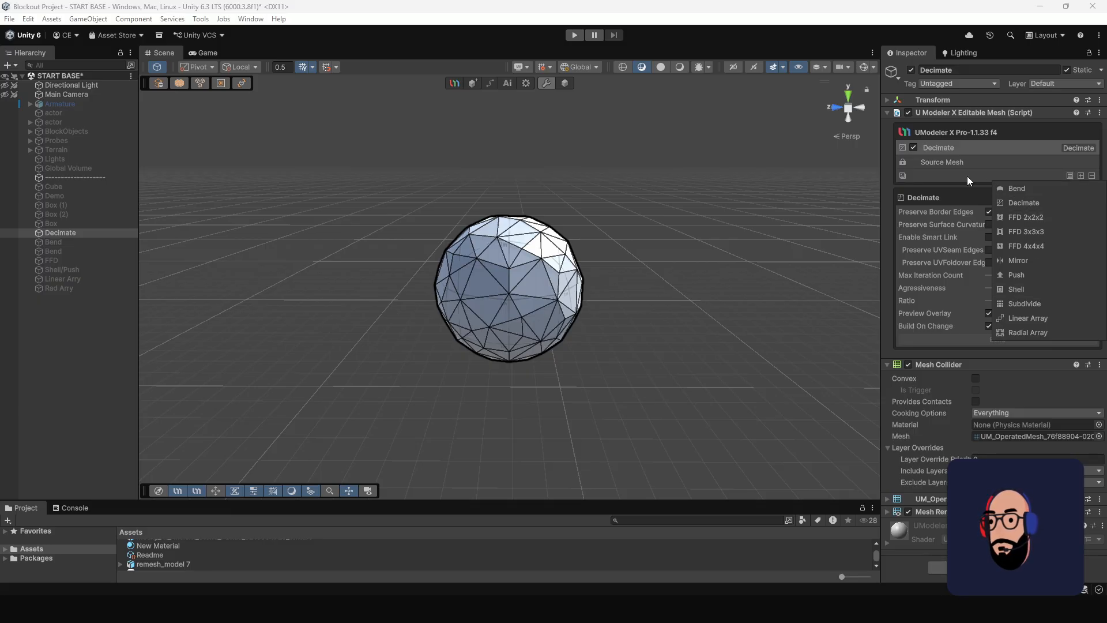
left_click(918, 147)
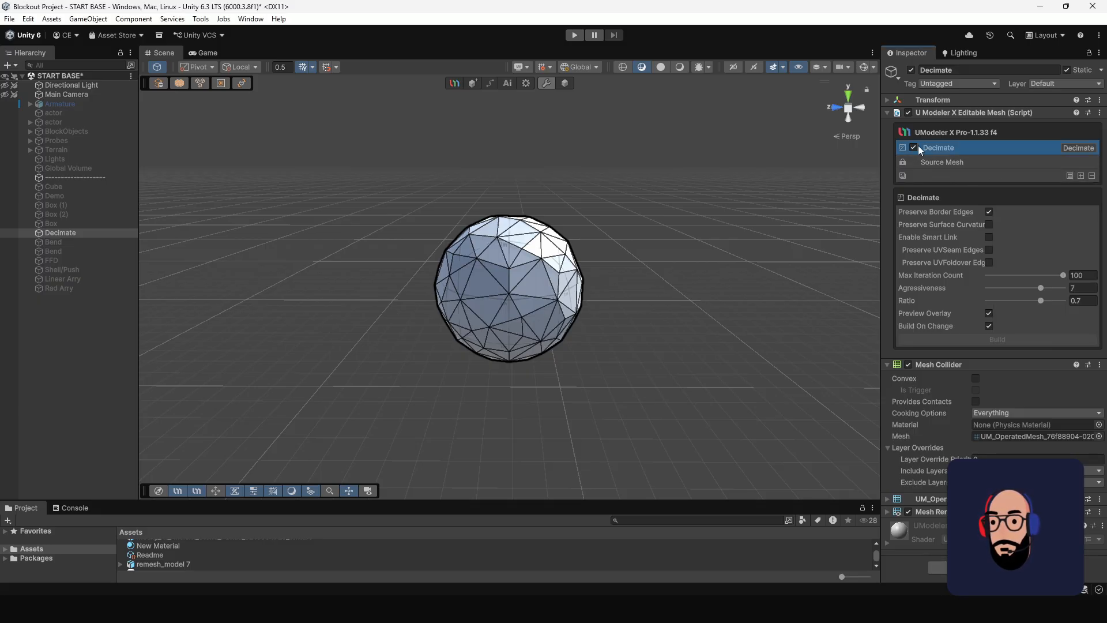
left_click(913, 148)
left_click(913, 147)
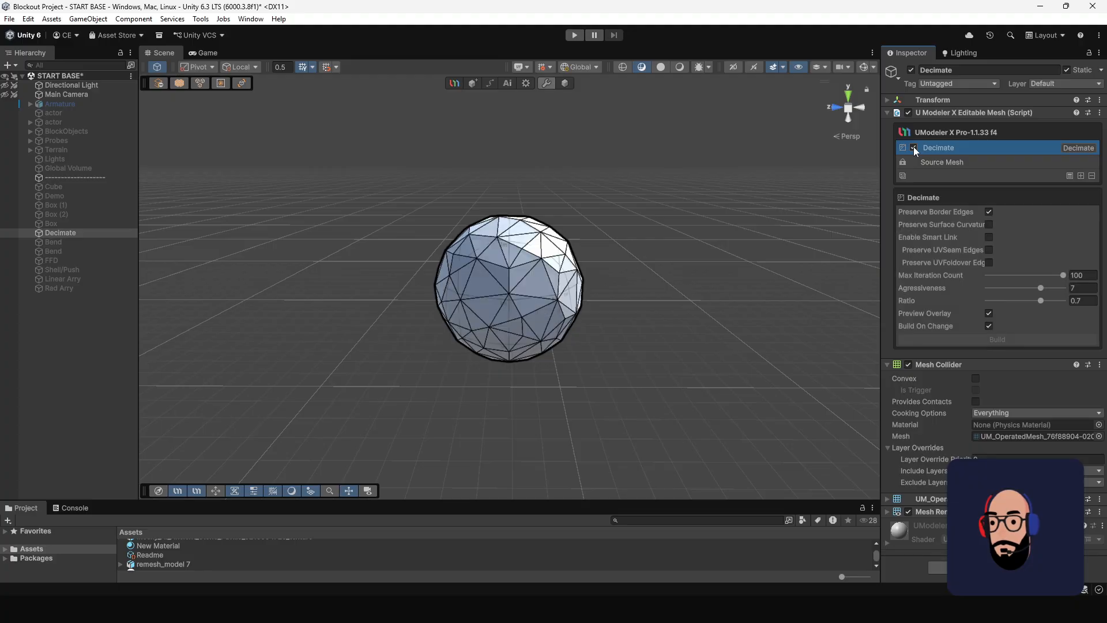
left_click(914, 147)
left_click(1003, 162)
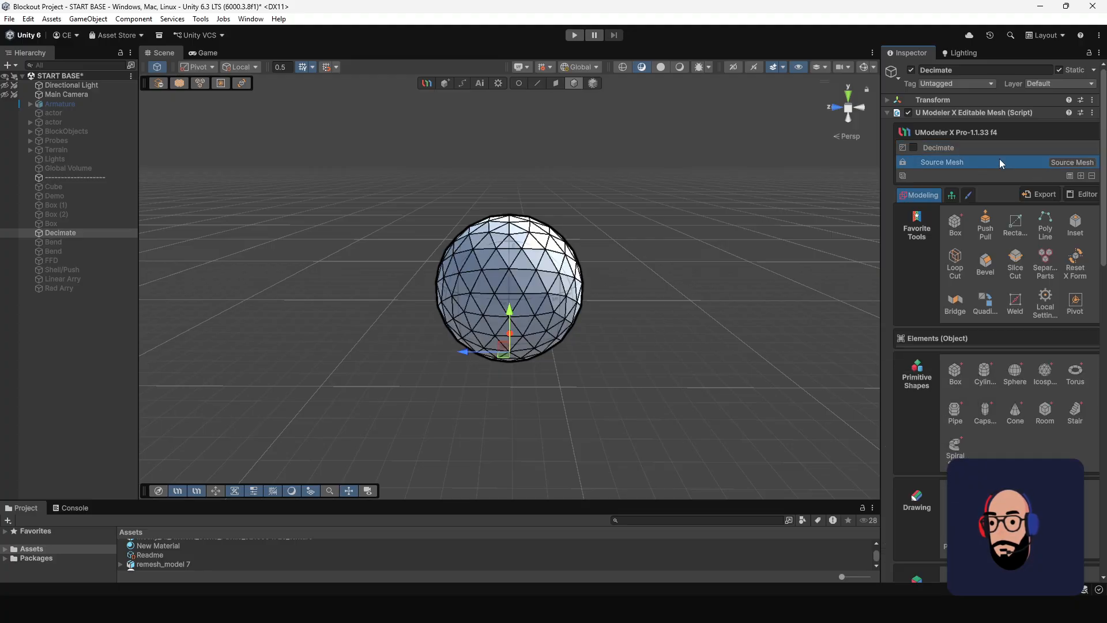
left_click(918, 147)
left_click(914, 147)
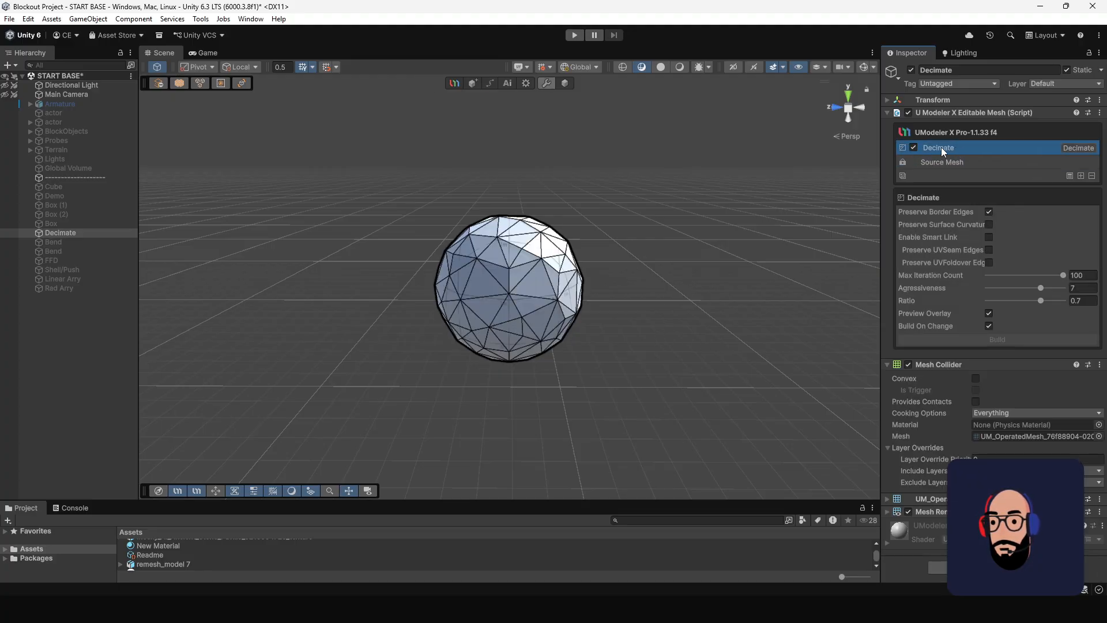
Rename the Decimate modifier in the stack to "Decimate rename".
double_click(941, 147)
left_click(972, 147)
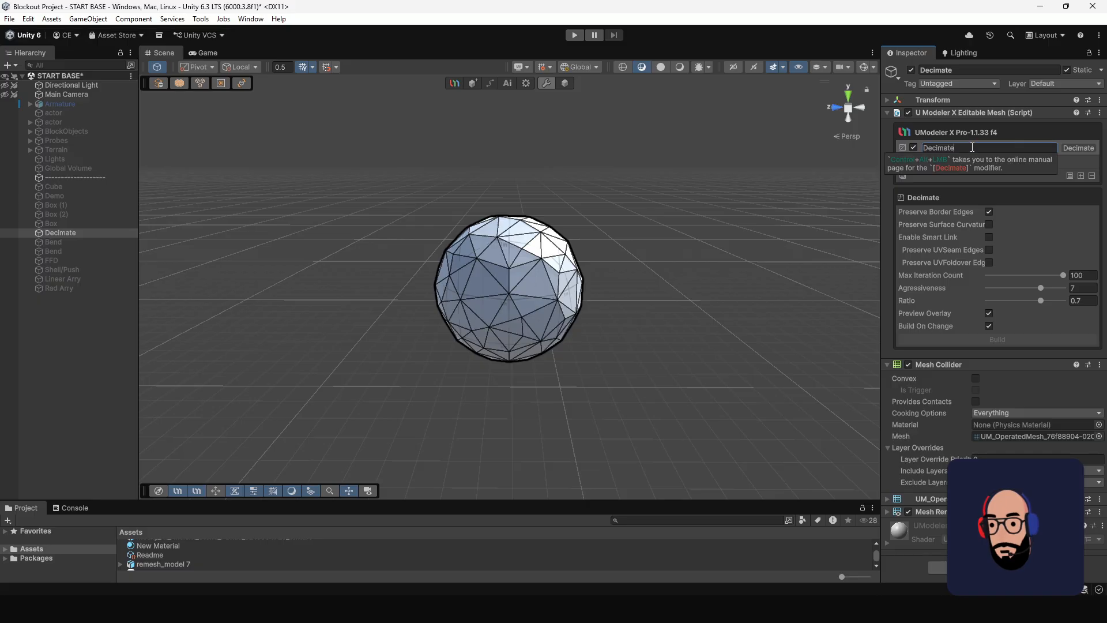
type("rename")
key("Return")
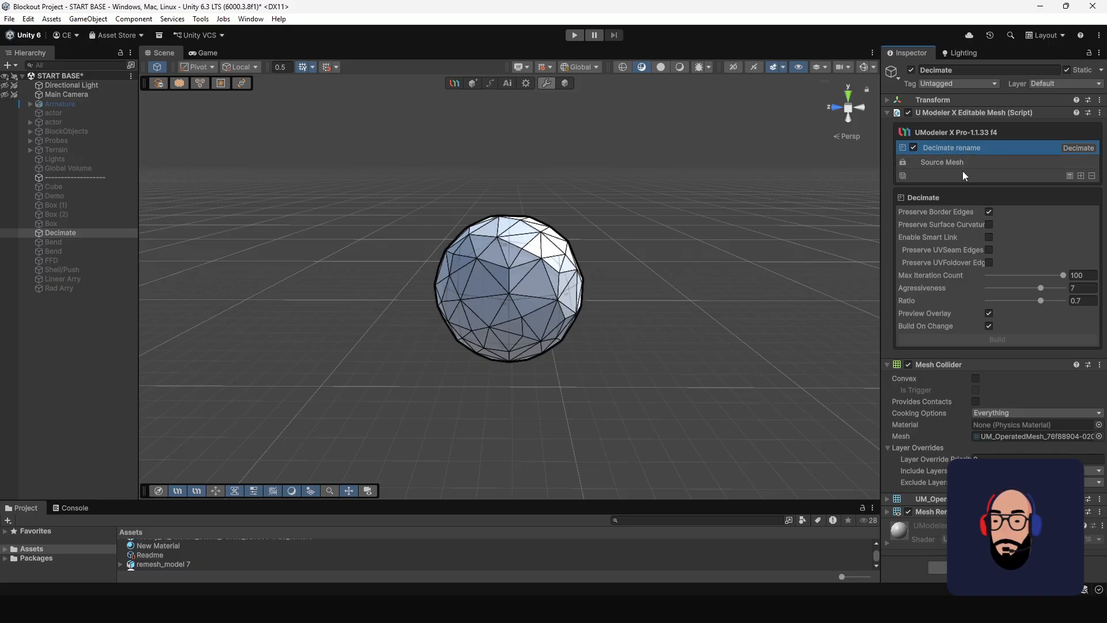
Set the Decimate modifier's Ratio to 0.379 and its Aggressiveness to 6.16.
scroll(568, 281, "up", 2)
mouse_move(567, 284)
left_mouse_down("alt")
mouse_move(634, 336)
mouse_move(572, 300)
left_mouse_up("alt")
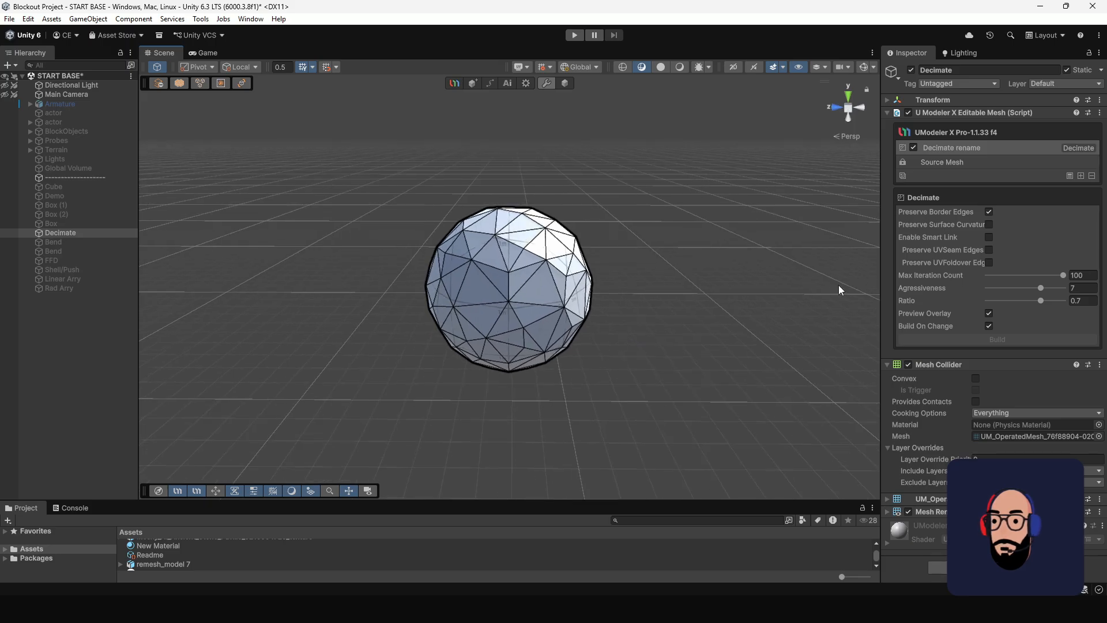
left_click(977, 165)
left_click(983, 146)
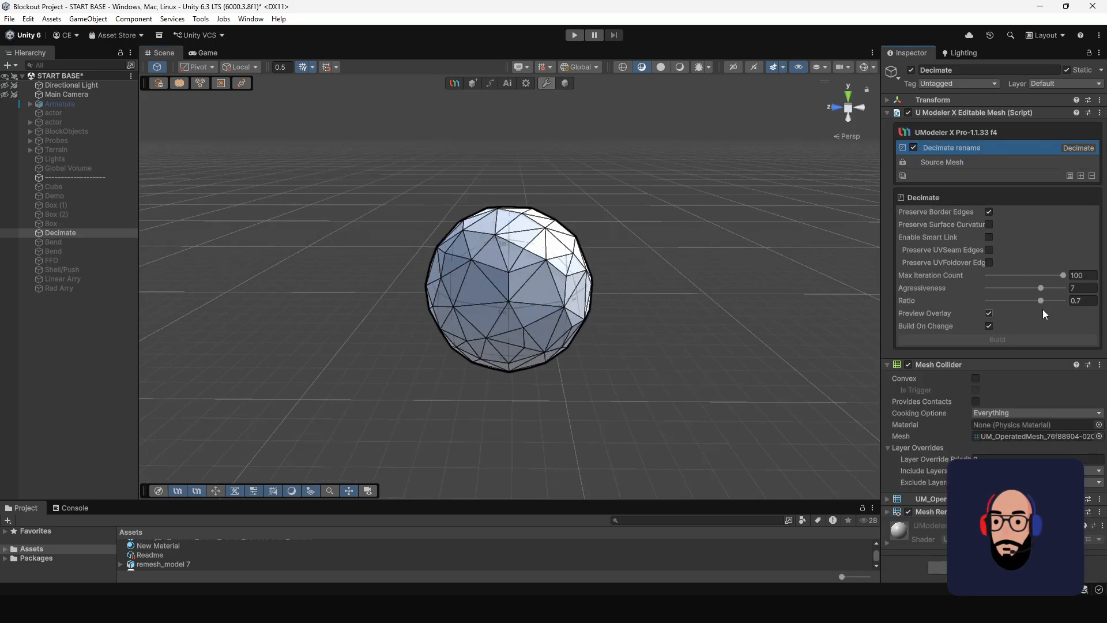
scroll(611, 290, "up", 2)
left_click_drag(641, 300, 680, 299, "alt")
scroll(671, 317, "down", 3)
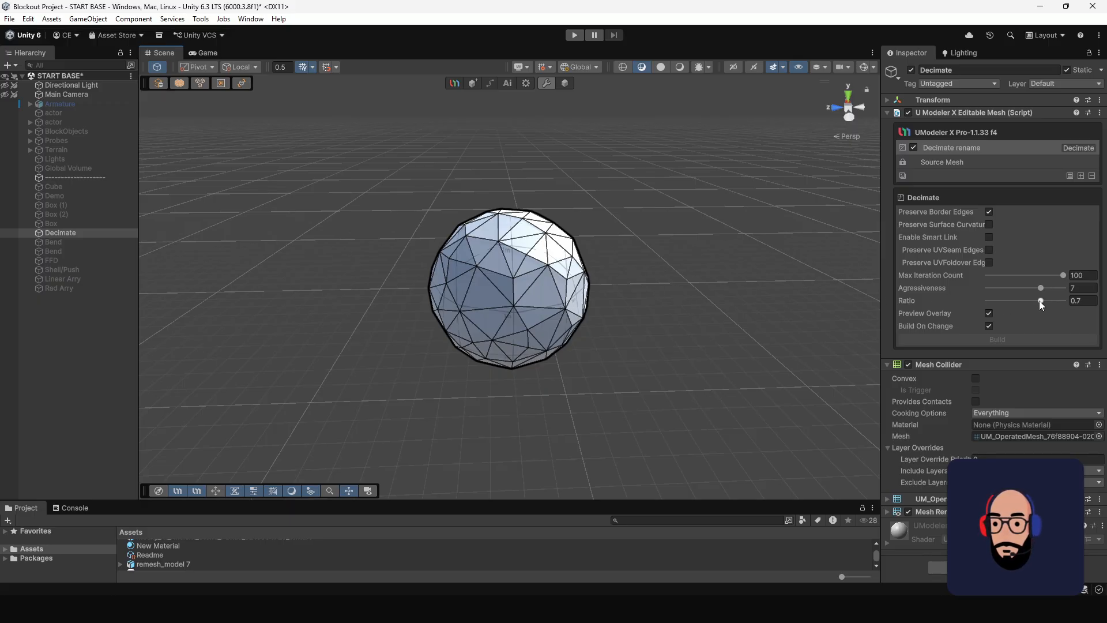
mouse_move(1038, 300)
left_mouse_down()
mouse_move(1066, 298)
mouse_move(988, 299)
mouse_move(1018, 302)
left_mouse_up()
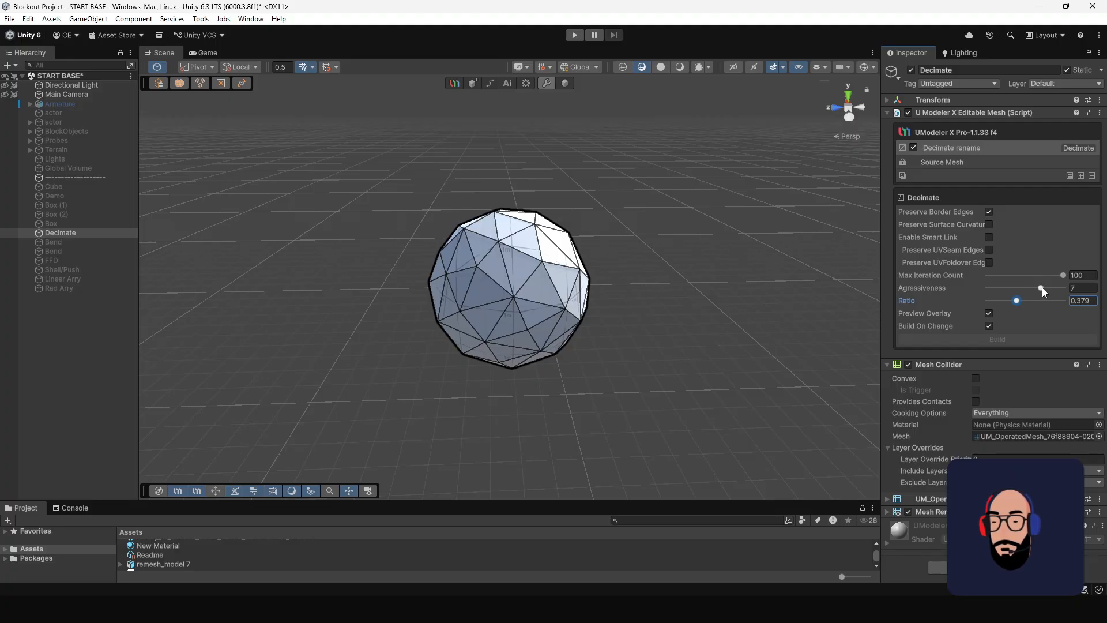
left_click_drag(1042, 287, 1036, 286)
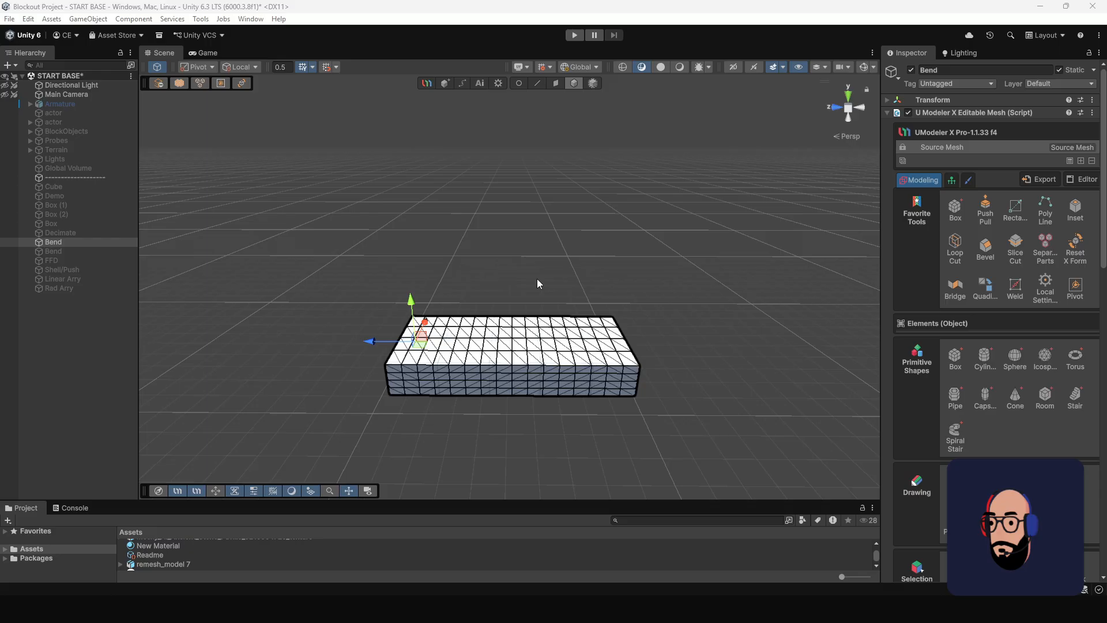
middle_click_drag(525, 337, 518, 322)
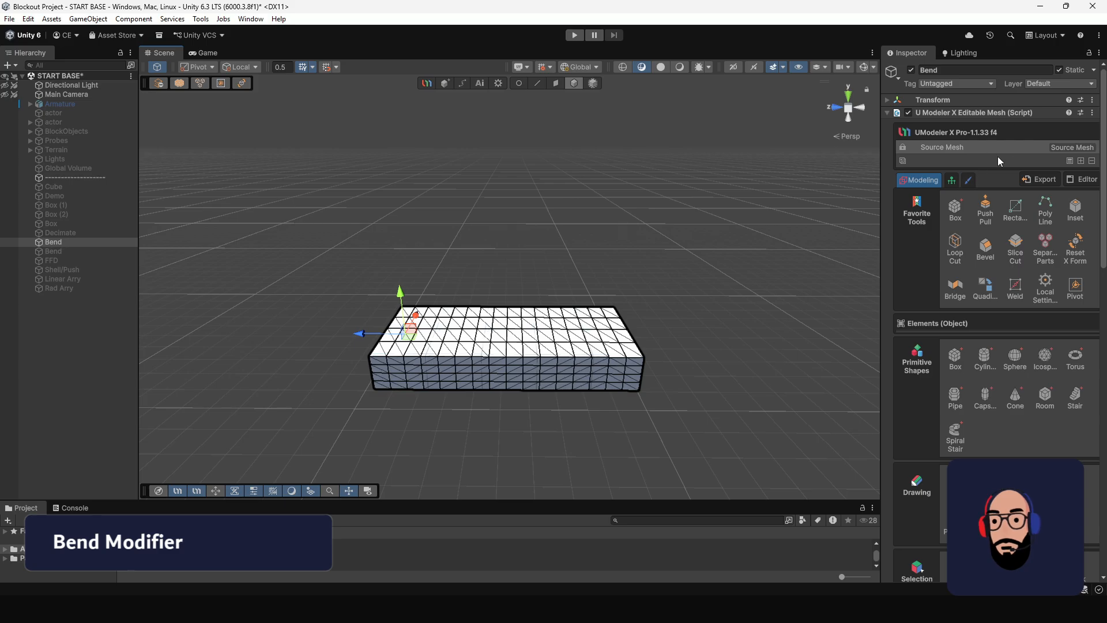
Add a Bend modifier to the long flat box and move its pivot to about X -0.05, Y 0.40, Z -2.45.
left_click(1081, 161)
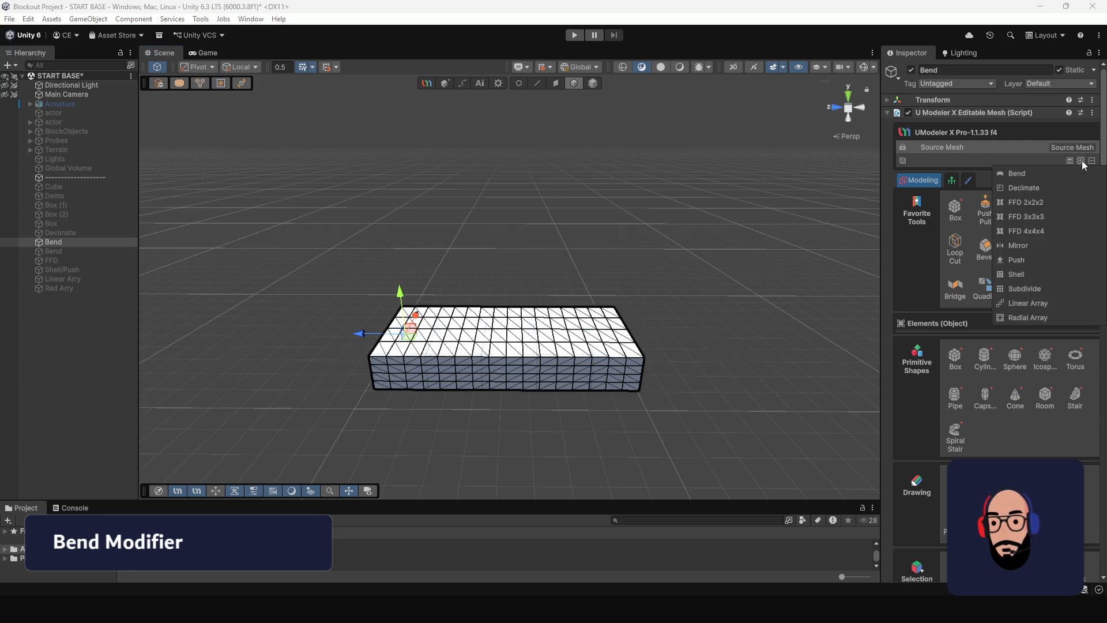
left_click(1024, 173)
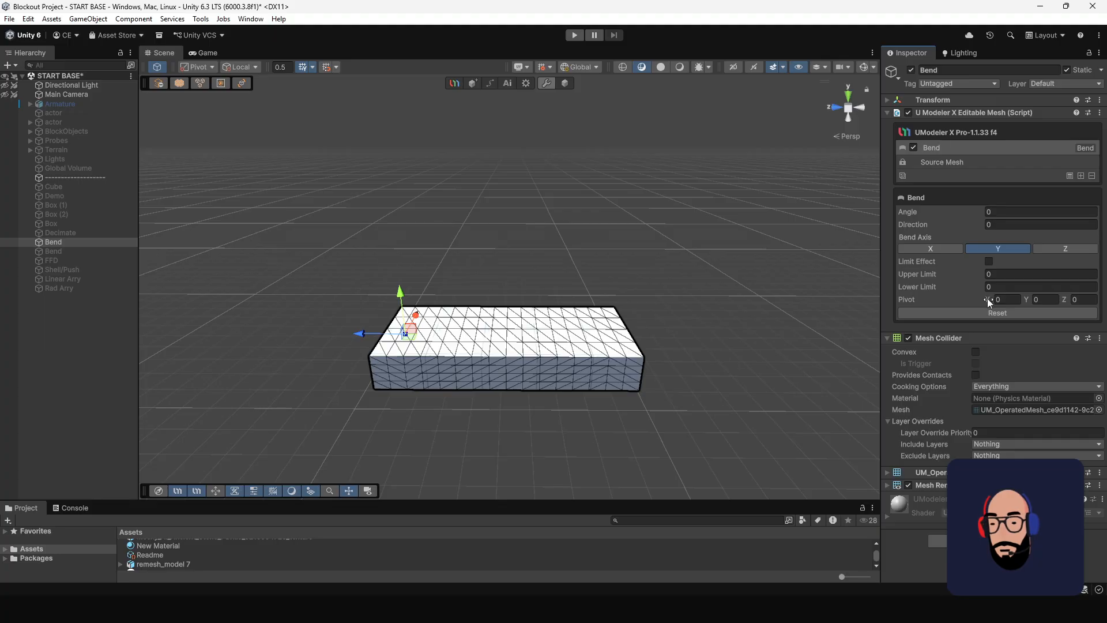
mouse_move(987, 300)
left_mouse_down()
mouse_move(1006, 298)
mouse_move(991, 302)
left_mouse_up()
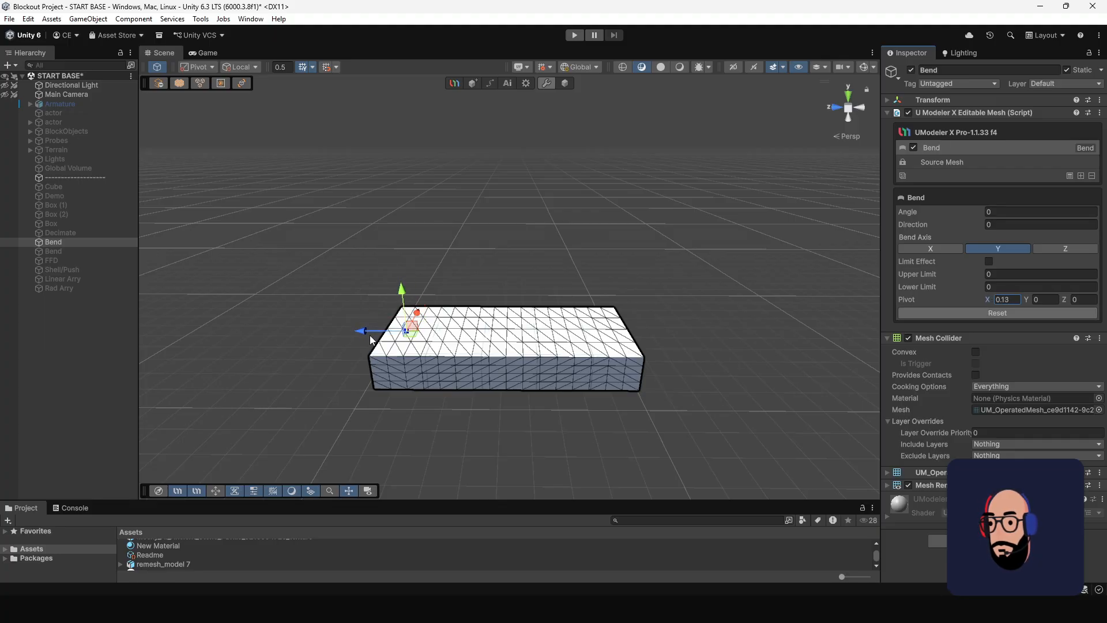
left_click_drag(416, 313, 460, 344)
left_click_drag(489, 261, 500, 241, "alt")
mouse_move(462, 335)
left_mouse_down()
mouse_move(366, 335)
mouse_move(464, 338)
left_mouse_up()
left_click_drag(562, 339, 580, 381, "alt")
Bend the box along the Y axis with an angle of 88.54.
left_click_drag(956, 212, 289, 265)
left_click_drag(258, 382, 529, 274, "alt")
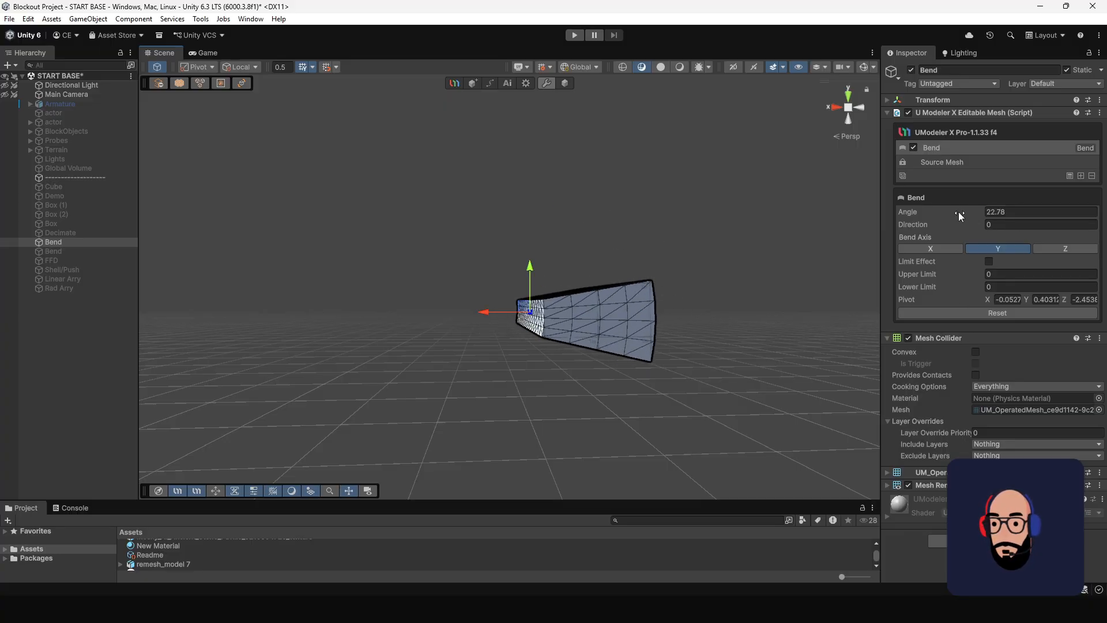
left_click_drag(958, 215, 69, 232)
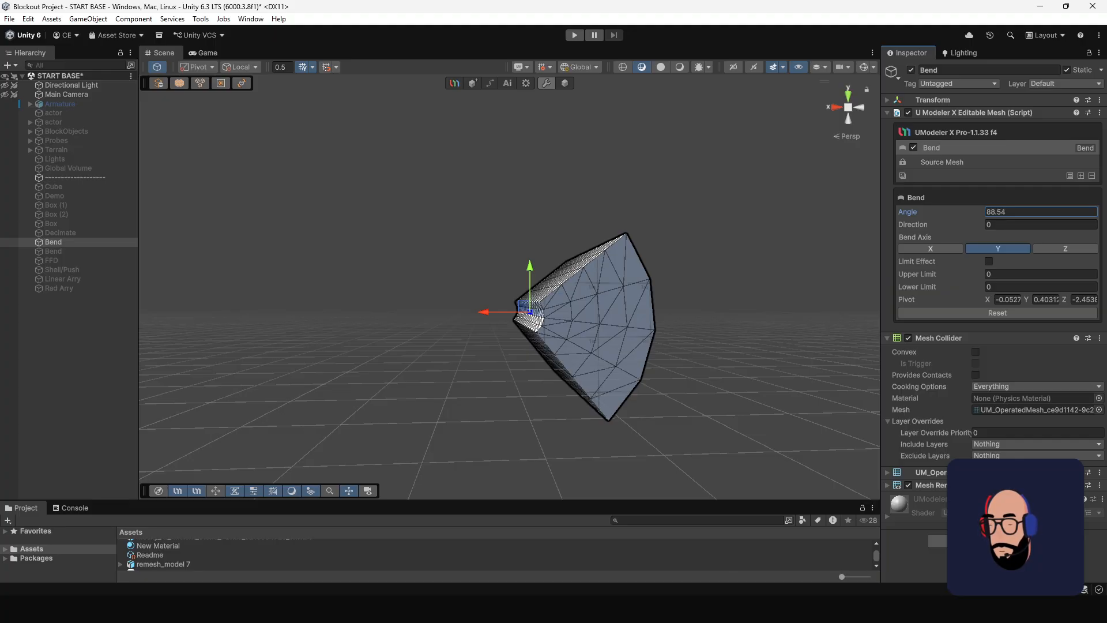
left_click_drag(658, 238, 668, 264, "alt")
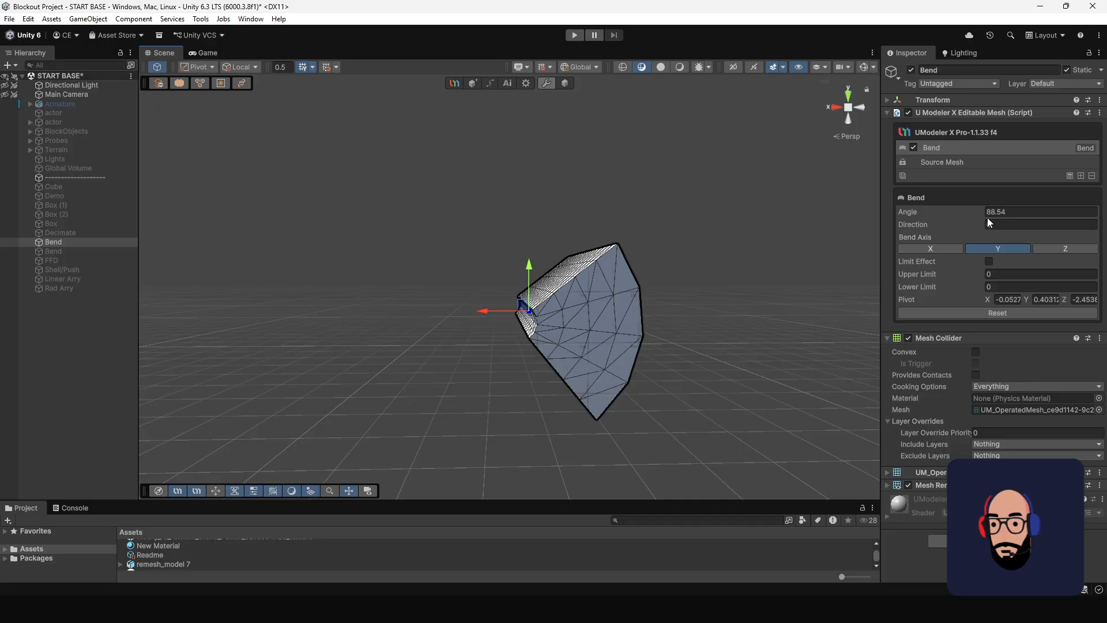
Switch the Bend Axis to X and set the bend angle to 149.8.
left_click(942, 253)
left_click_drag(645, 265, 694, 255, "alt")
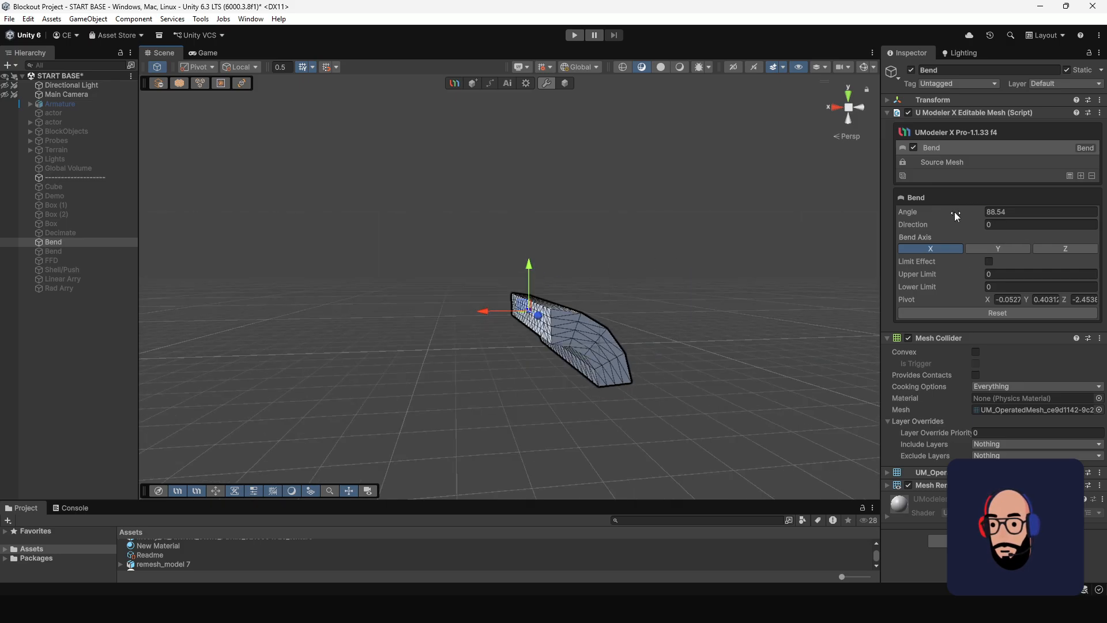
left_click_drag(953, 212, 248, 336)
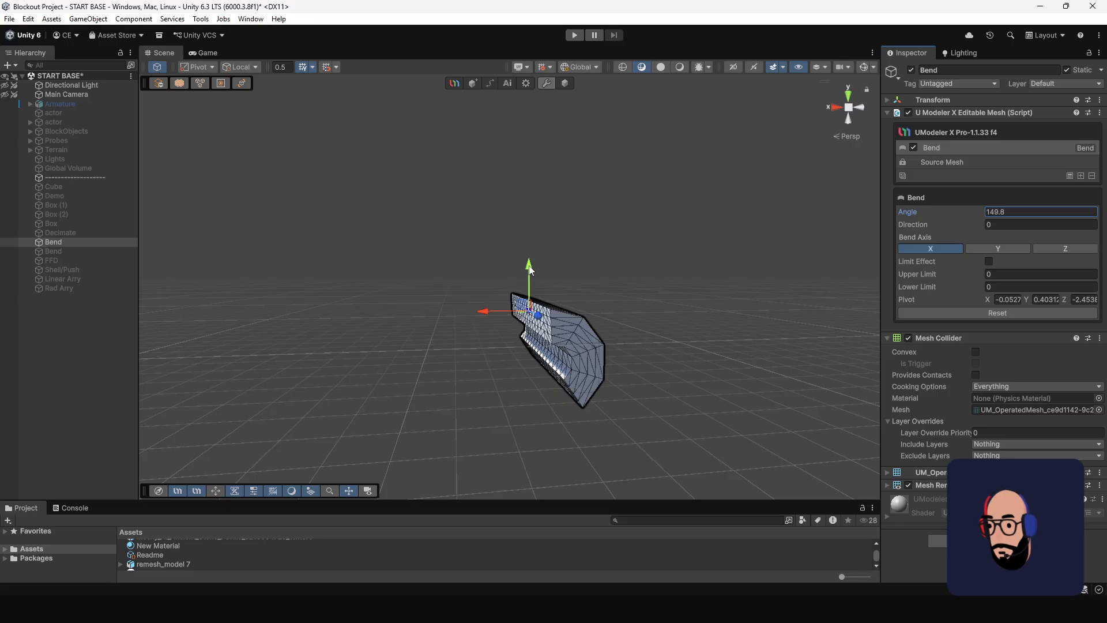
Lower the bend pivot to about Y -1.58 and set the bend angle to 148.
left_click_drag(537, 266, 529, 342)
scroll(611, 384, "down", 3)
middle_click_drag(611, 373, 597, 335)
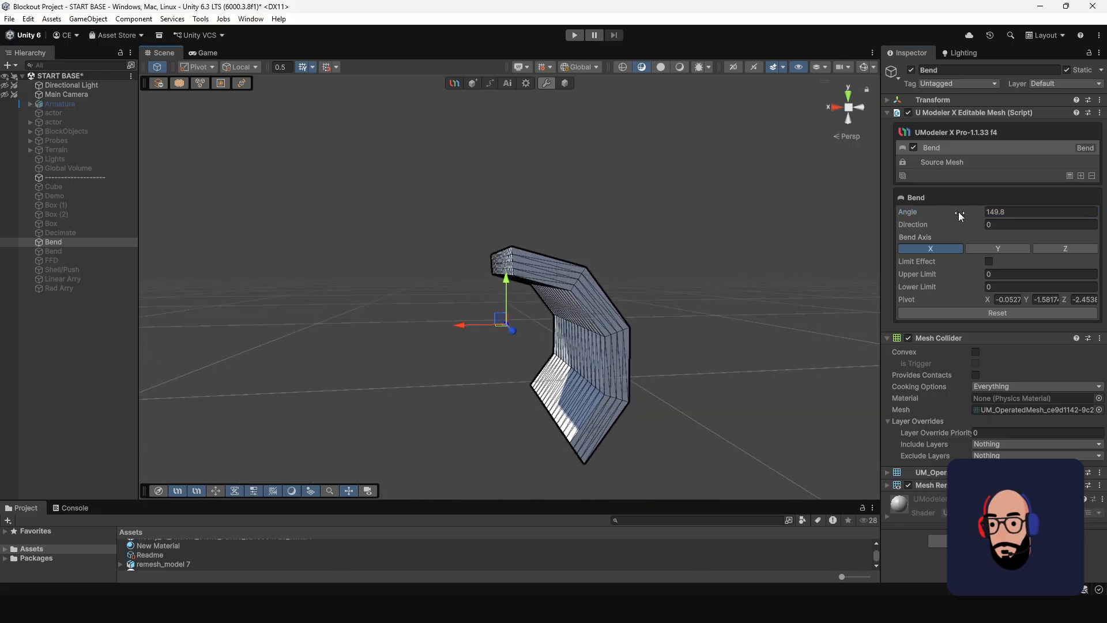
left_click_drag(958, 213, 910, 216)
left_click_drag(713, 243, 603, 298, "alt")
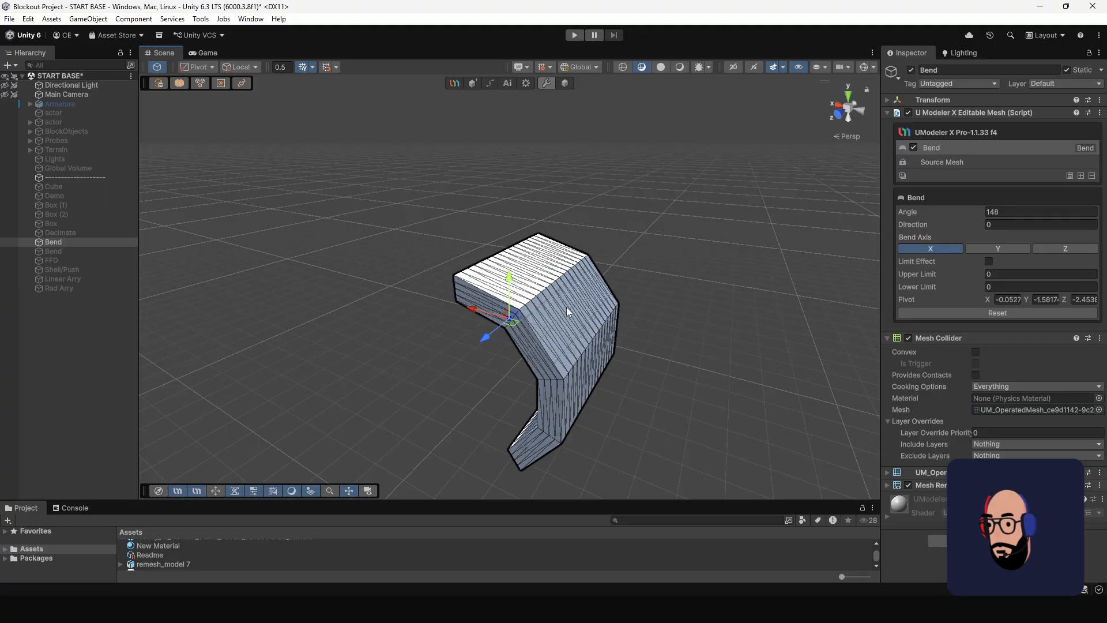
left_click_drag(600, 324, 660, 302, "alt")
left_click_drag(469, 288, 536, 271, "alt")
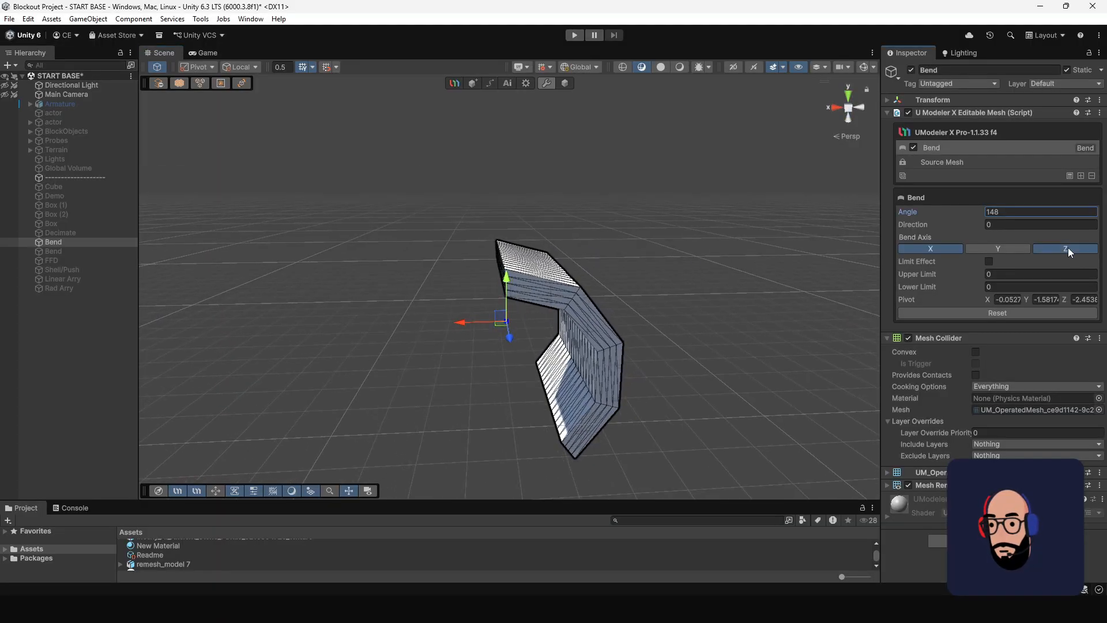
Switch the Bend Axis to Z and inspect the curved box from above.
left_click(1068, 247)
left_click_drag(617, 271, 577, 273, "alt")
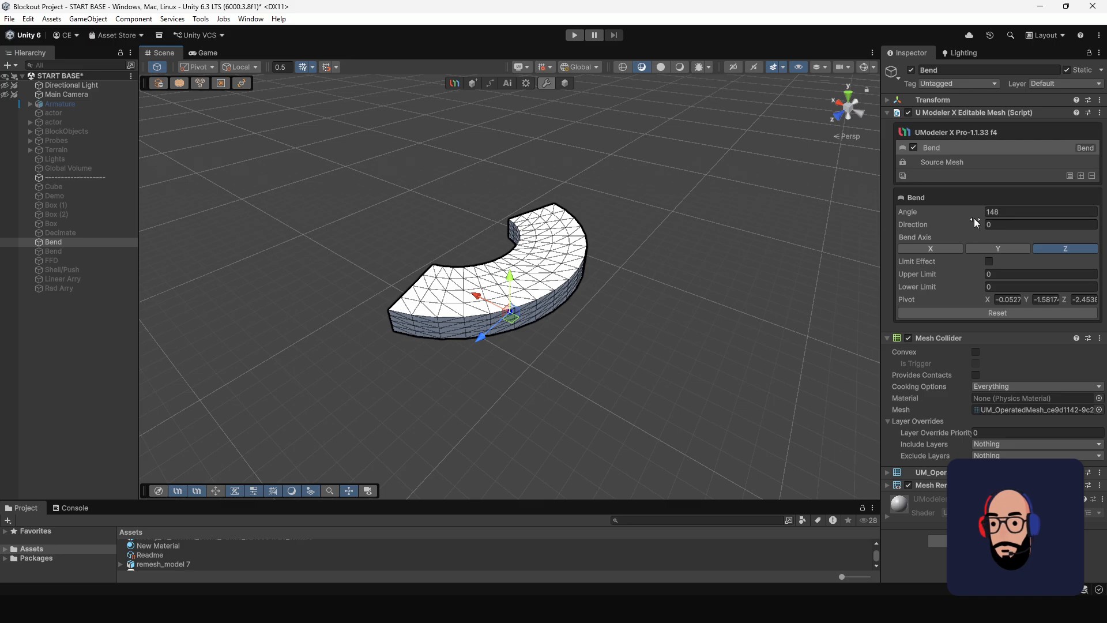
Set the bend angle of the Z-axis bend to 240.3.
left_click_drag(974, 218, 1093, 222)
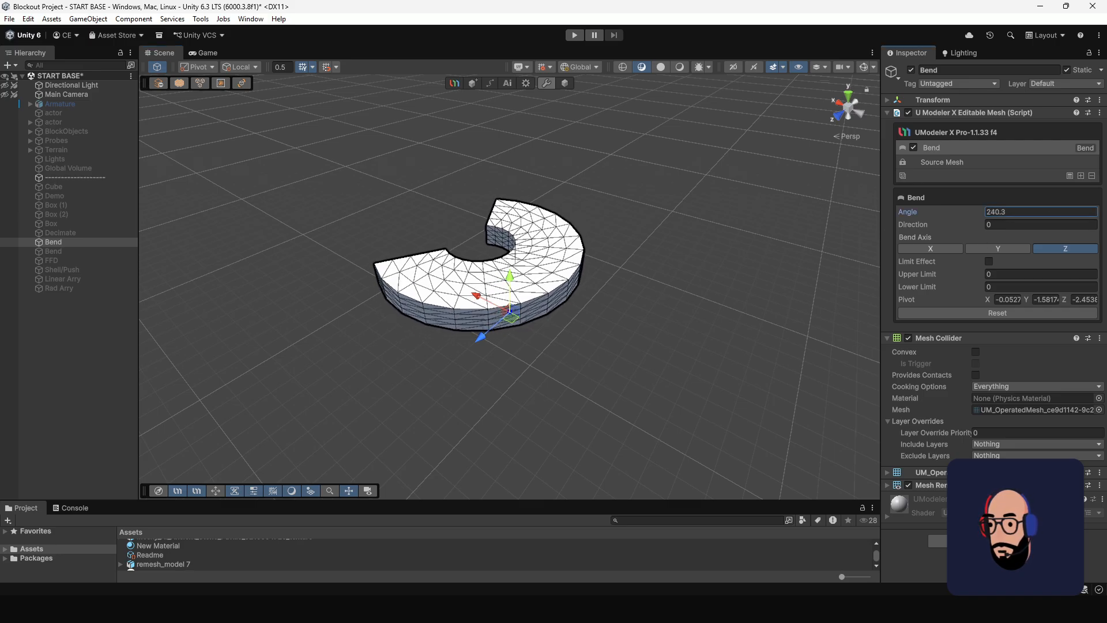
left_click_drag(476, 297, 630, 347)
left_click_drag(555, 362, 502, 330, "alt")
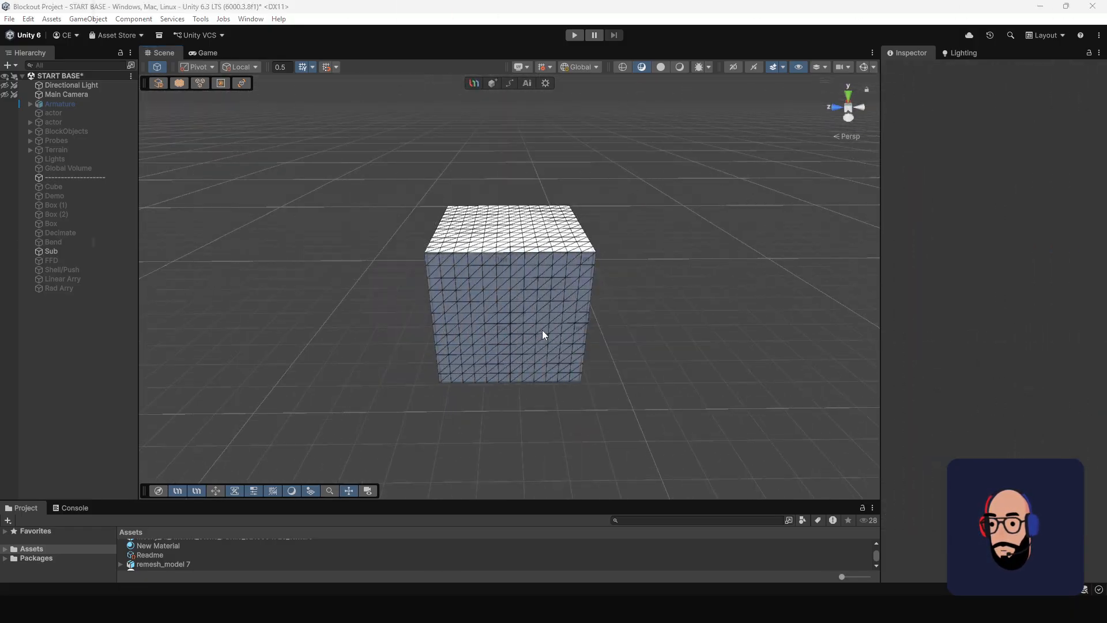
Select the Sub box and add a Subdivide modifier to it.
scroll(542, 330, "down", 3)
scroll(534, 347, "up", 2)
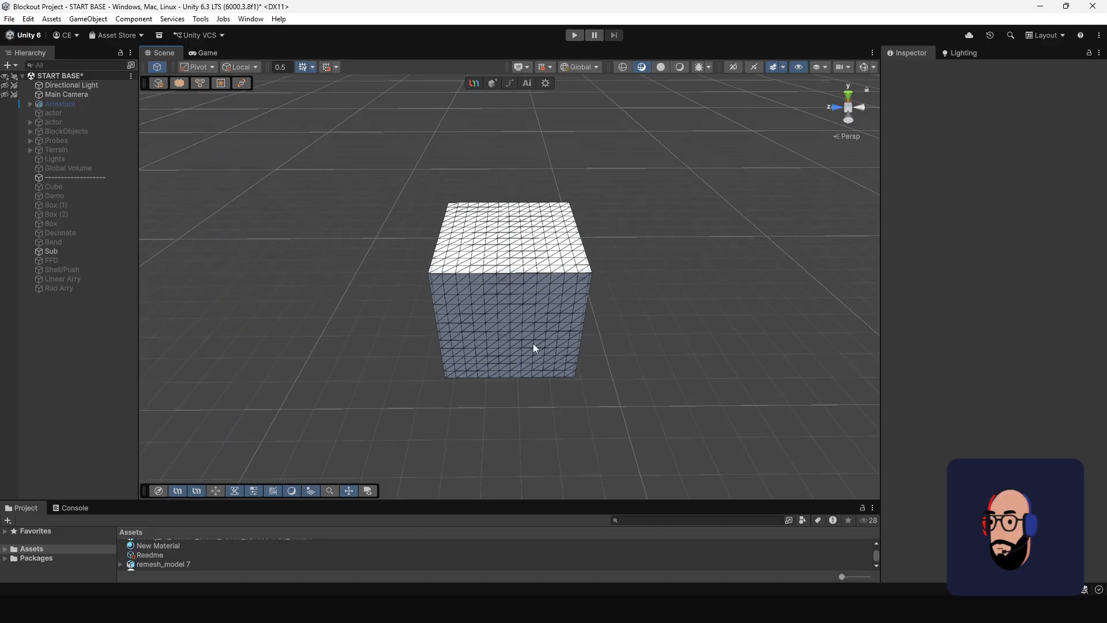
left_click(529, 293)
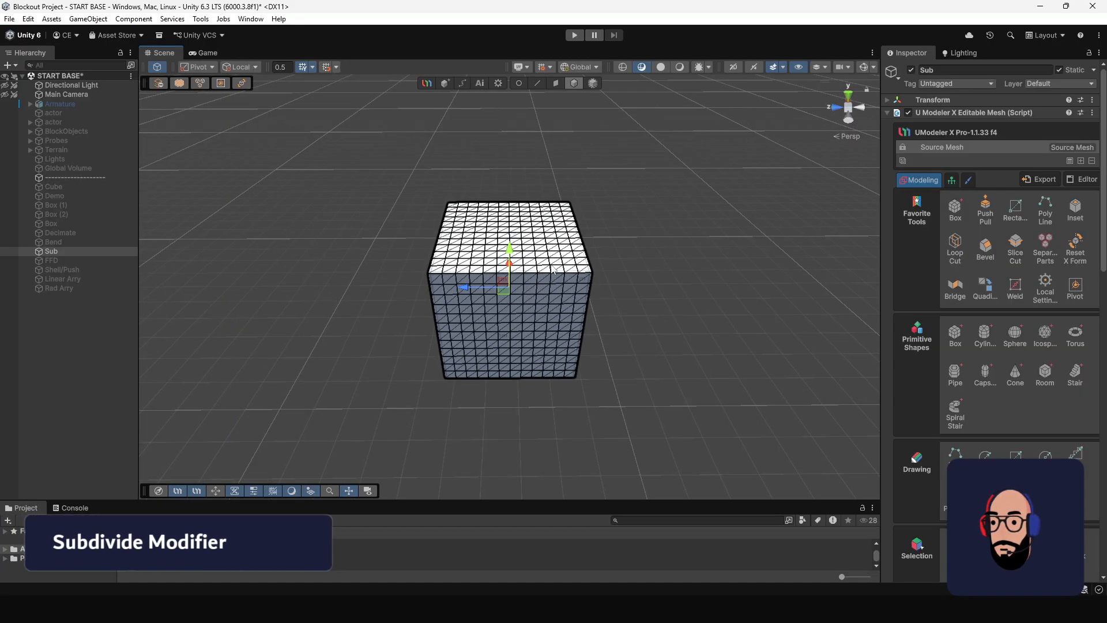
scroll(593, 334, "up", 1)
left_click_drag(593, 334, 608, 316, "alt")
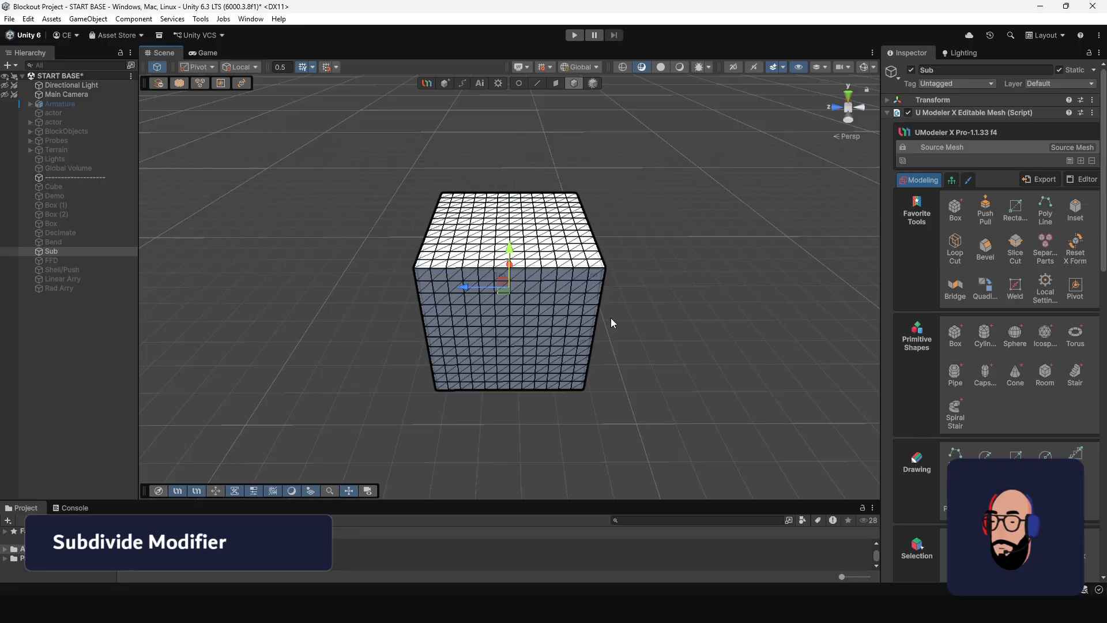
right_click_drag(562, 255, 591, 326, "alt")
left_click_drag(591, 326, 594, 314, "alt")
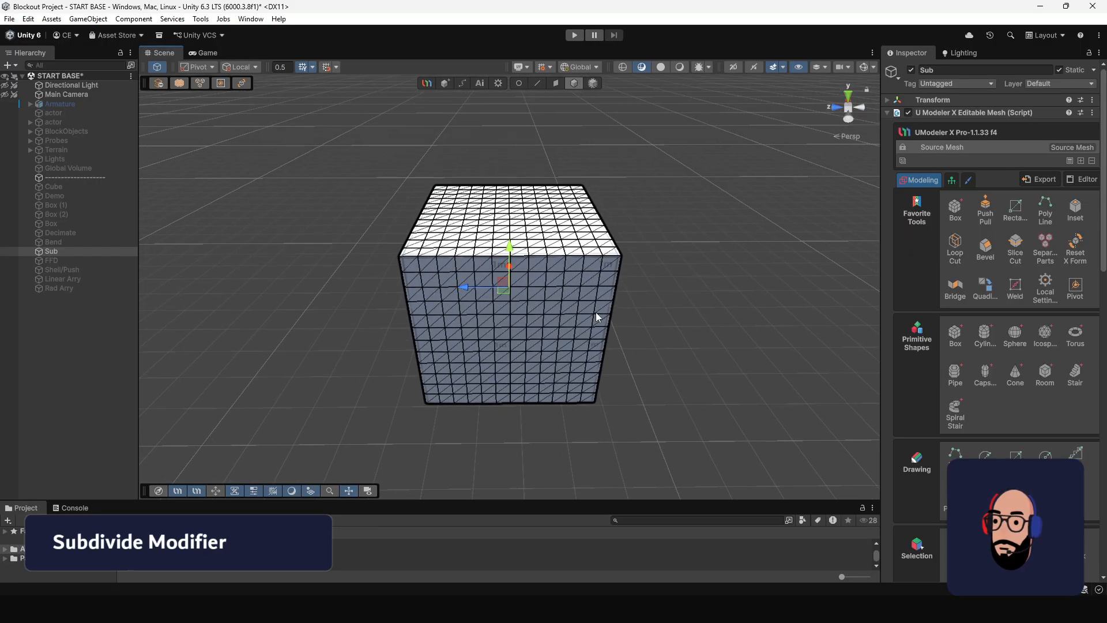
left_click(1080, 161)
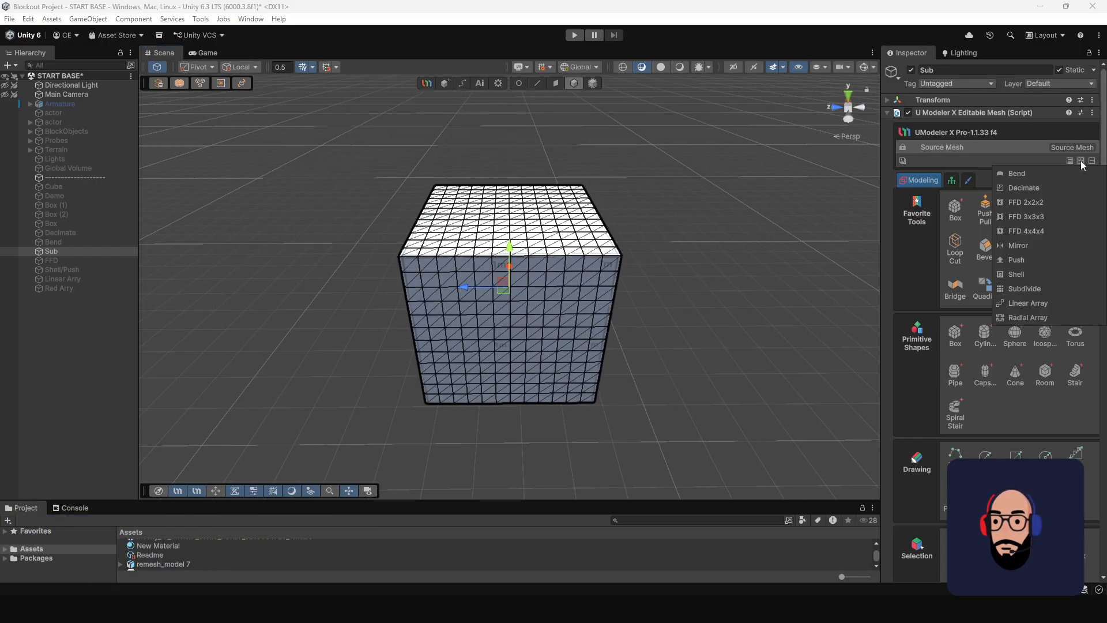
left_click(1028, 287)
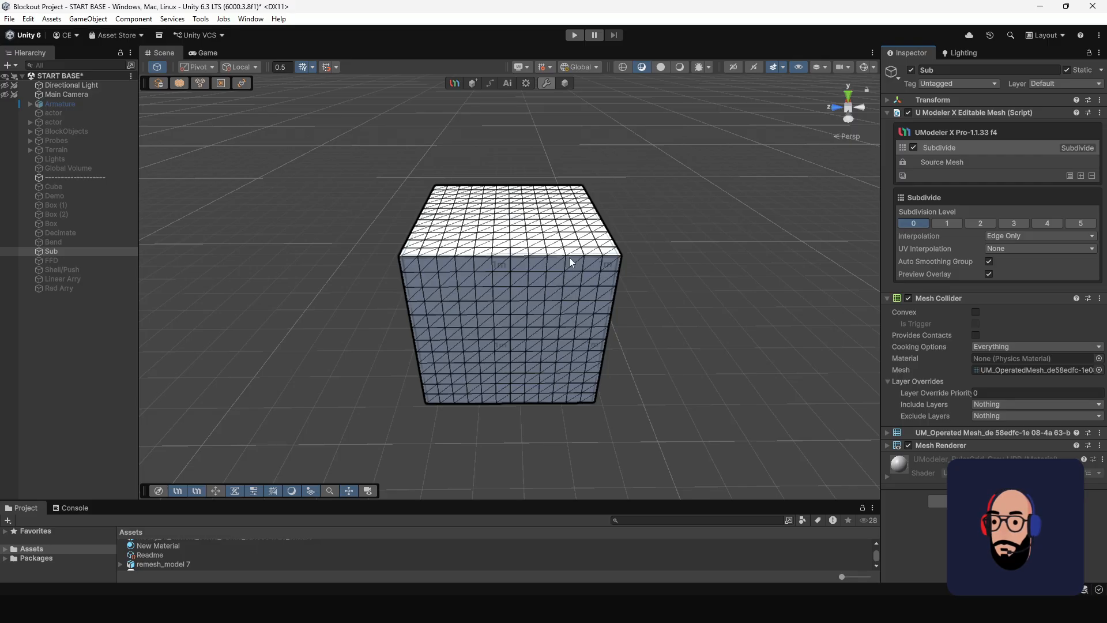
Try Subdivision Levels 1 and 2 on the Sub box to compare their mesh density and edge rounding.
left_click_drag(569, 257, 545, 277, "alt")
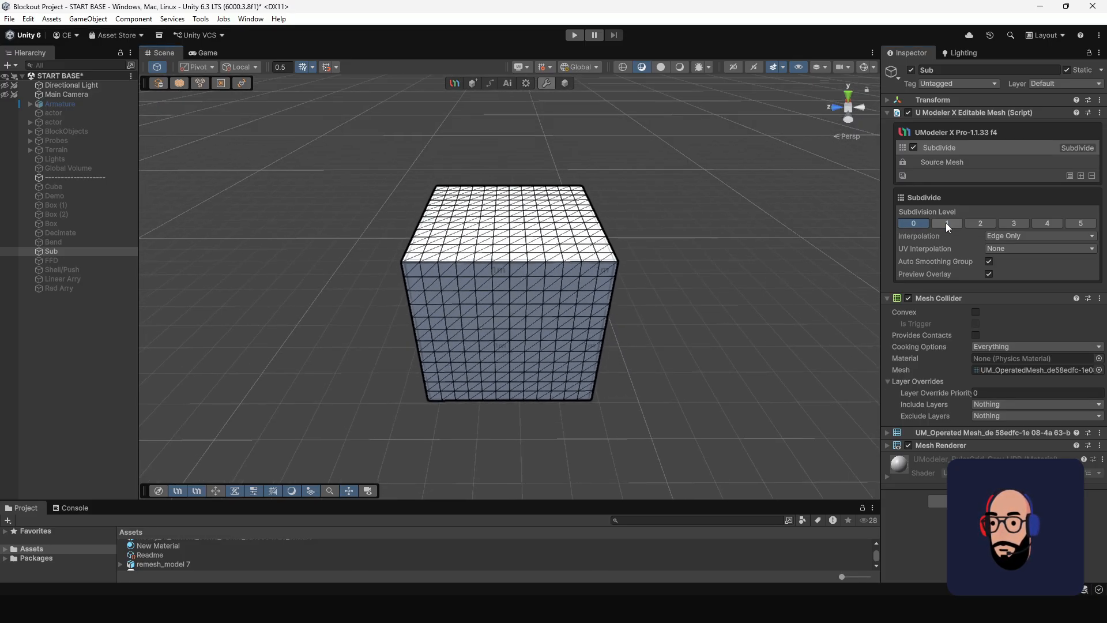
left_click(947, 224)
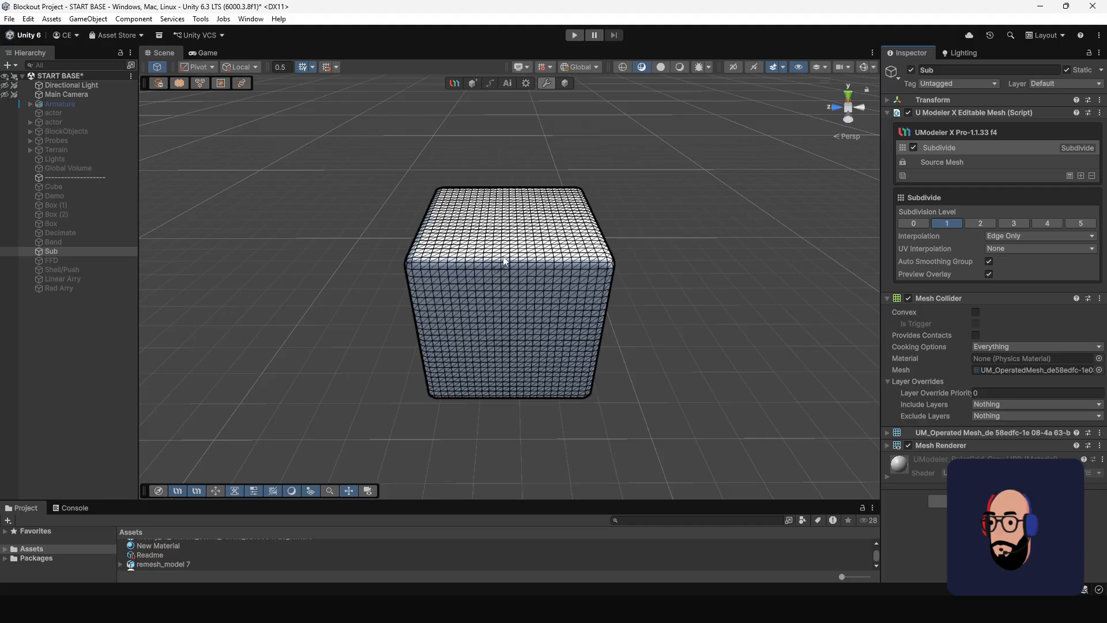
scroll(503, 256, "up", 2)
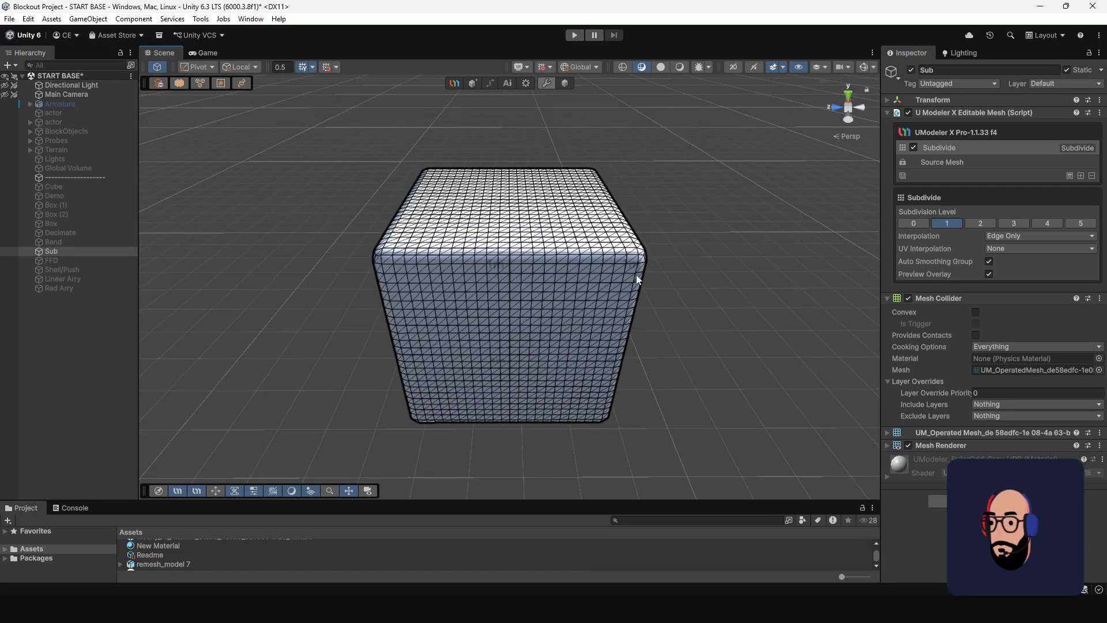
left_click(979, 223)
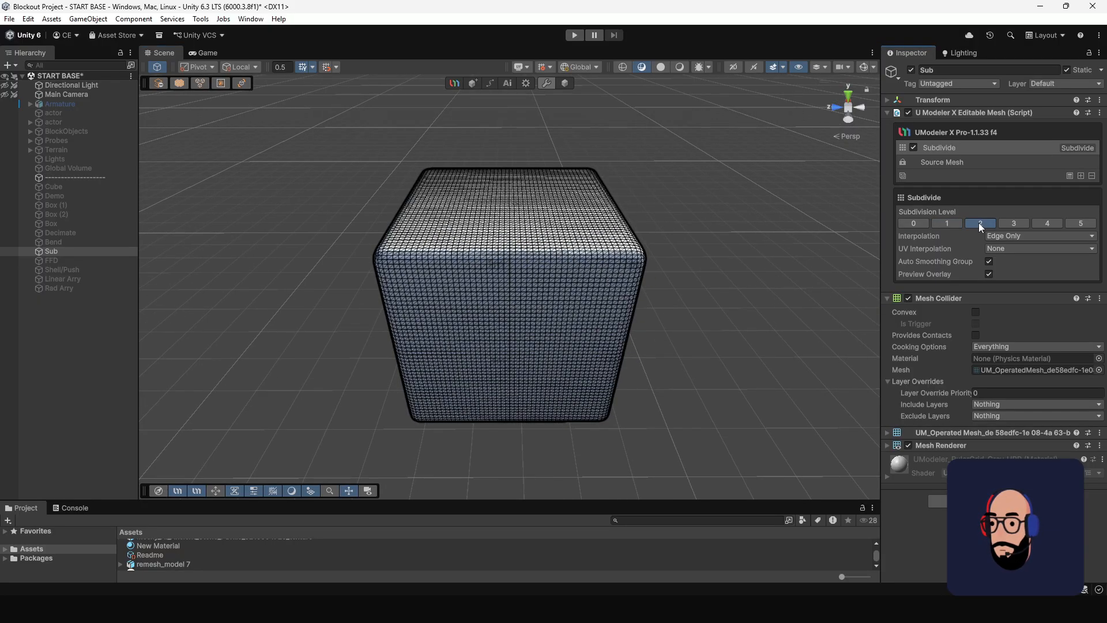
scroll(533, 314, "up", 3)
left_click_drag(534, 315, 489, 277, "alt")
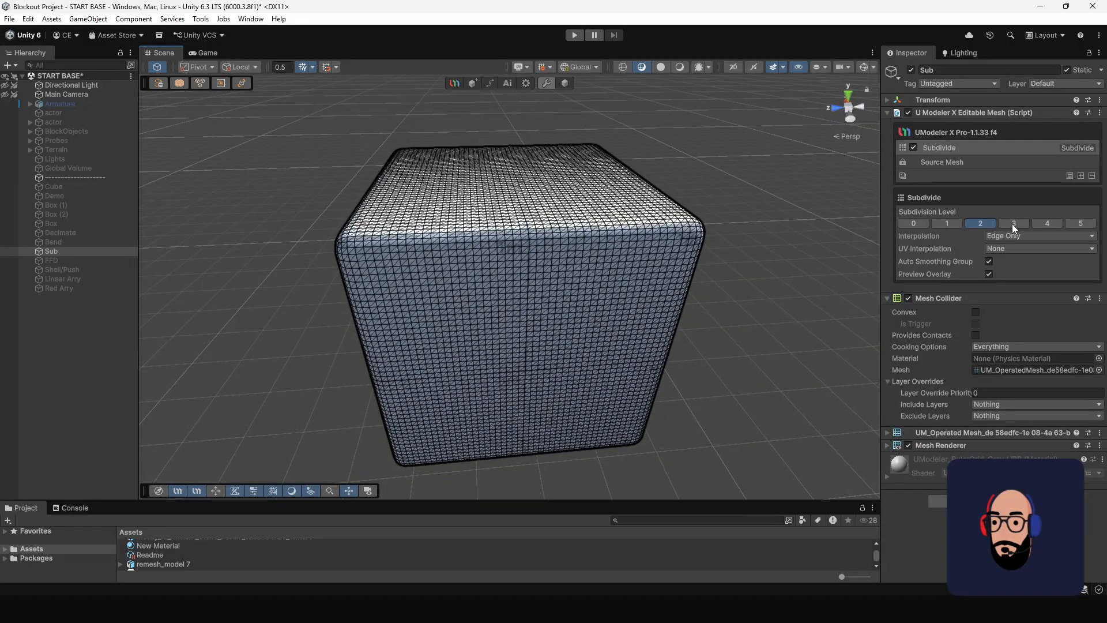
Set the Subdivision Level to 3 and inspect the box's edges and faces from several angles.
left_click(1013, 224)
left_click_drag(487, 225, 442, 268, "alt")
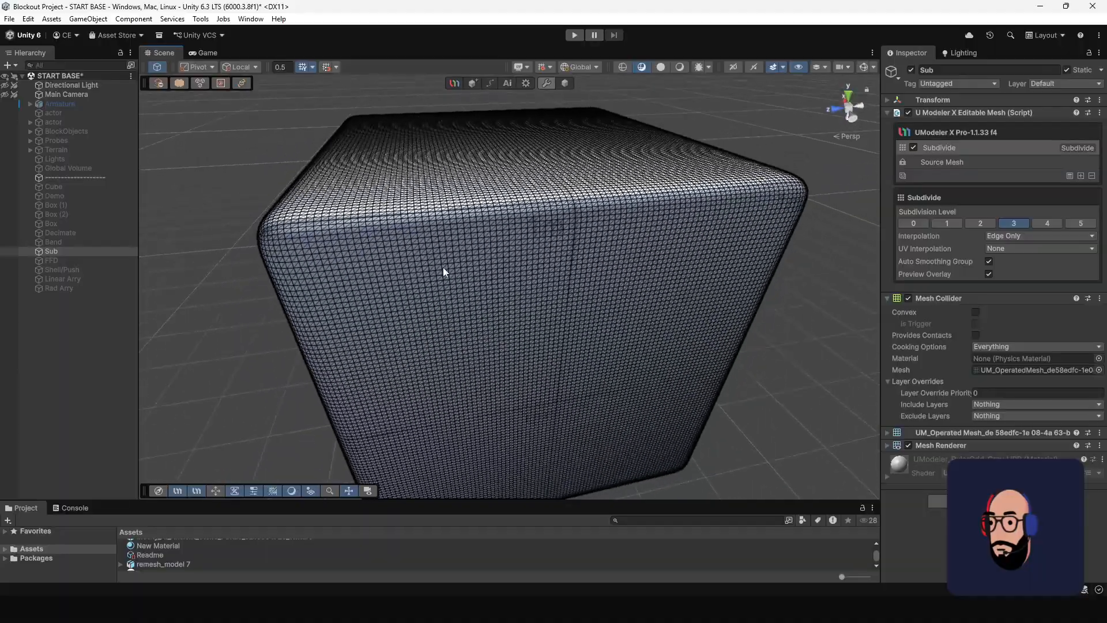
right_click_drag(443, 267, 615, 330, "alt")
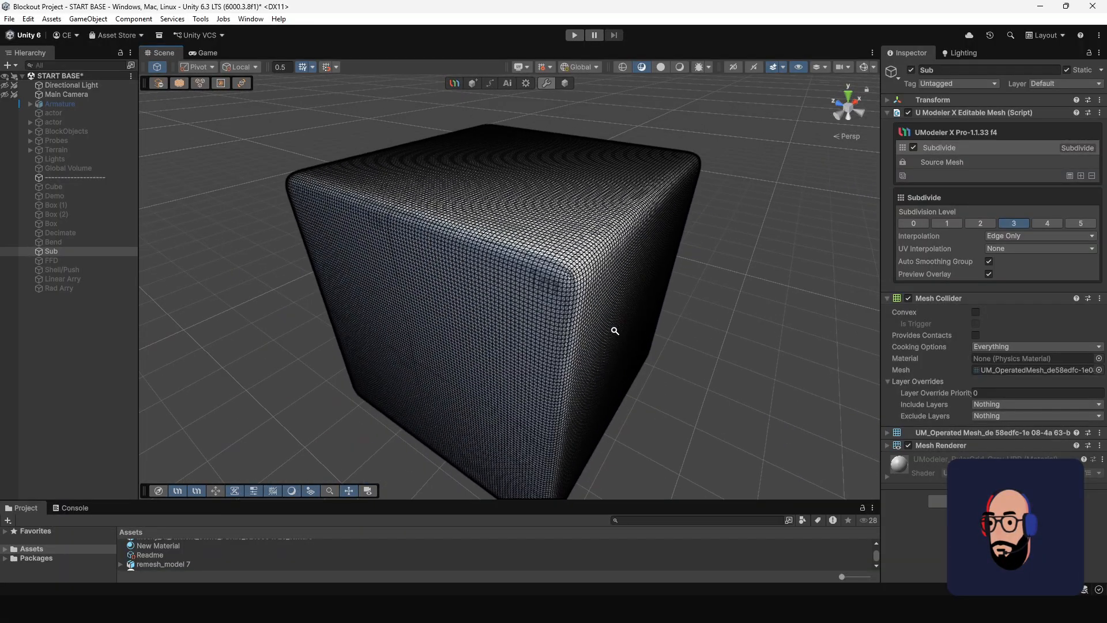
right_click_drag(566, 279, 414, 194, "alt")
left_click_drag(414, 194, 545, 195, "alt")
right_click_drag(545, 195, 614, 338, "alt")
right_click_drag(510, 268, 593, 403, "alt")
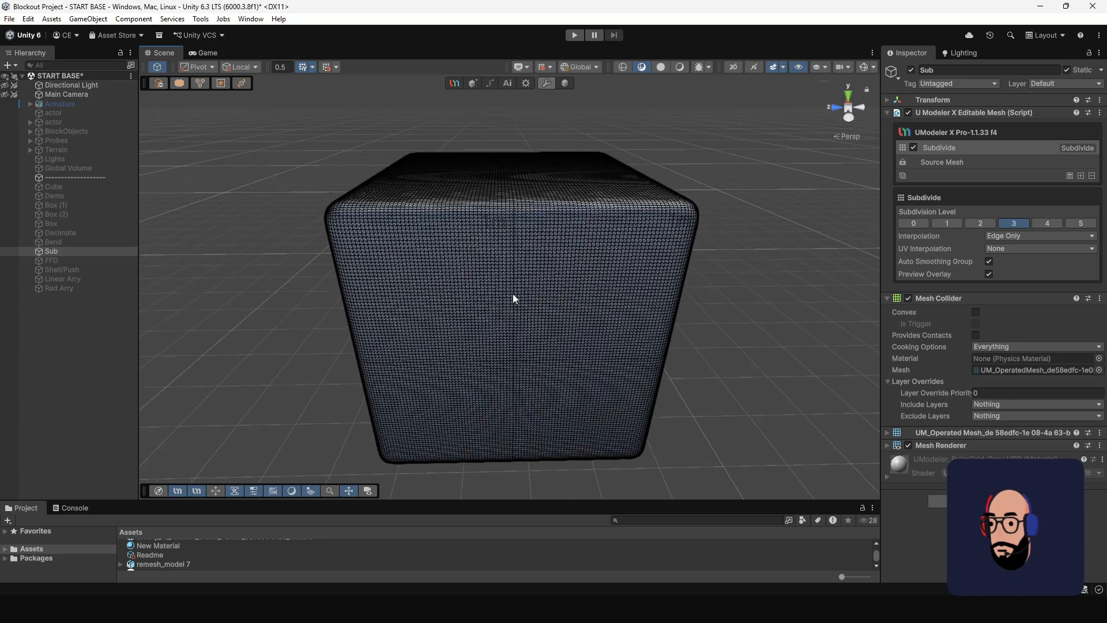
mouse_move(513, 292)
left_mouse_down("alt")
mouse_move(674, 303)
mouse_move(534, 286)
left_mouse_up("alt")
right_click_drag(534, 287, 490, 237, "alt")
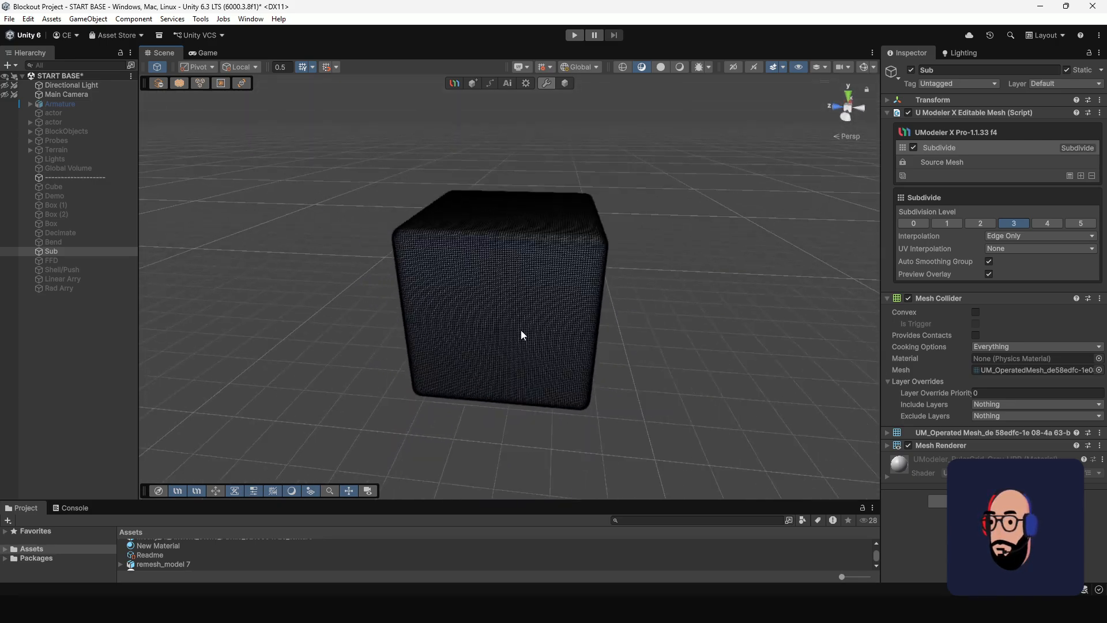
left_click_drag(521, 334, 544, 338, "alt")
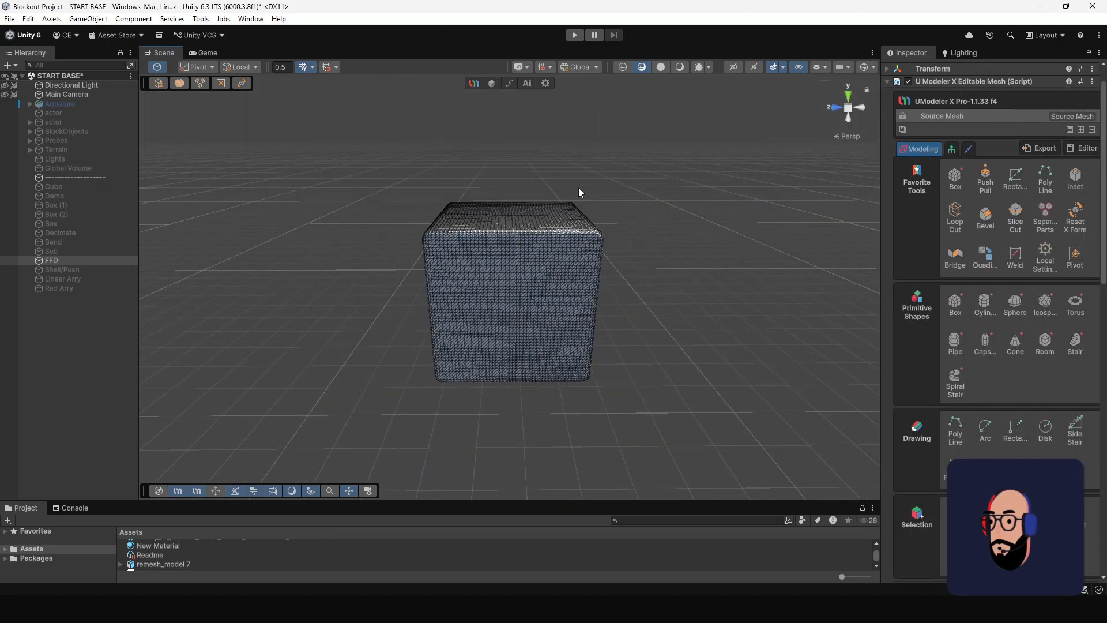
Select the FFD box and add an FFD 3x3x3 modifier to it.
left_click(579, 188)
right_click_drag(535, 197, 548, 316, "alt")
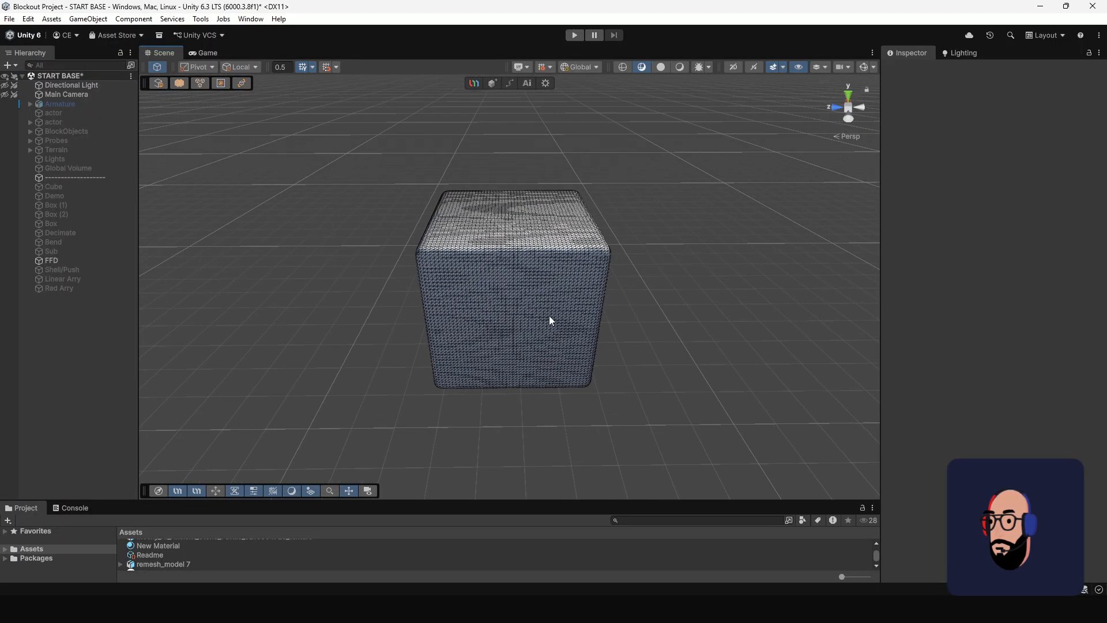
left_click(501, 274)
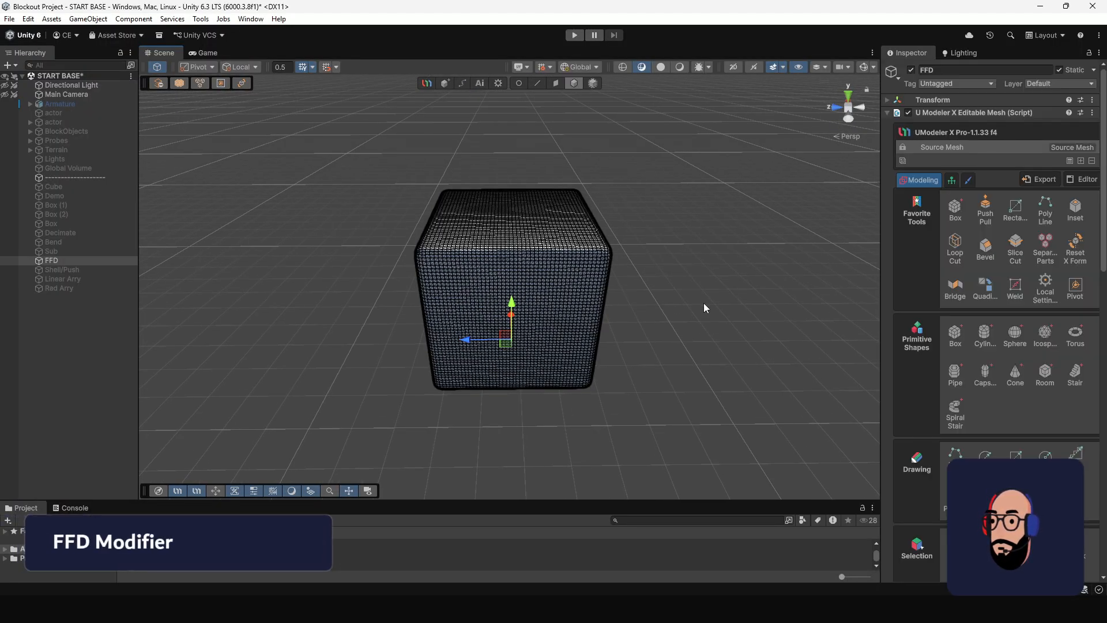
left_click(1081, 161)
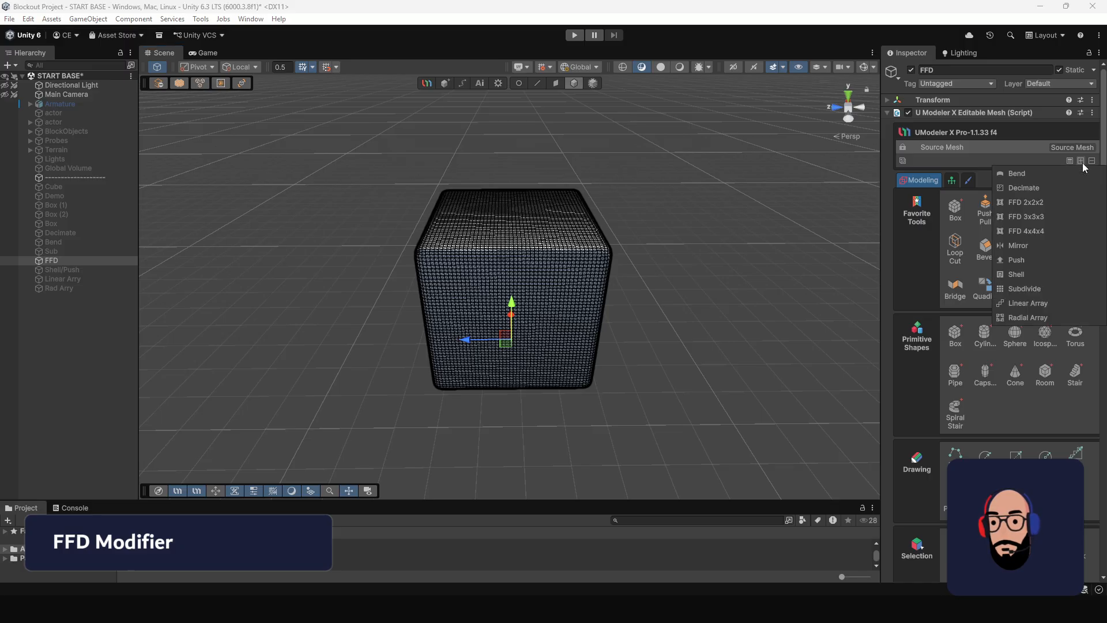
left_click(1018, 216)
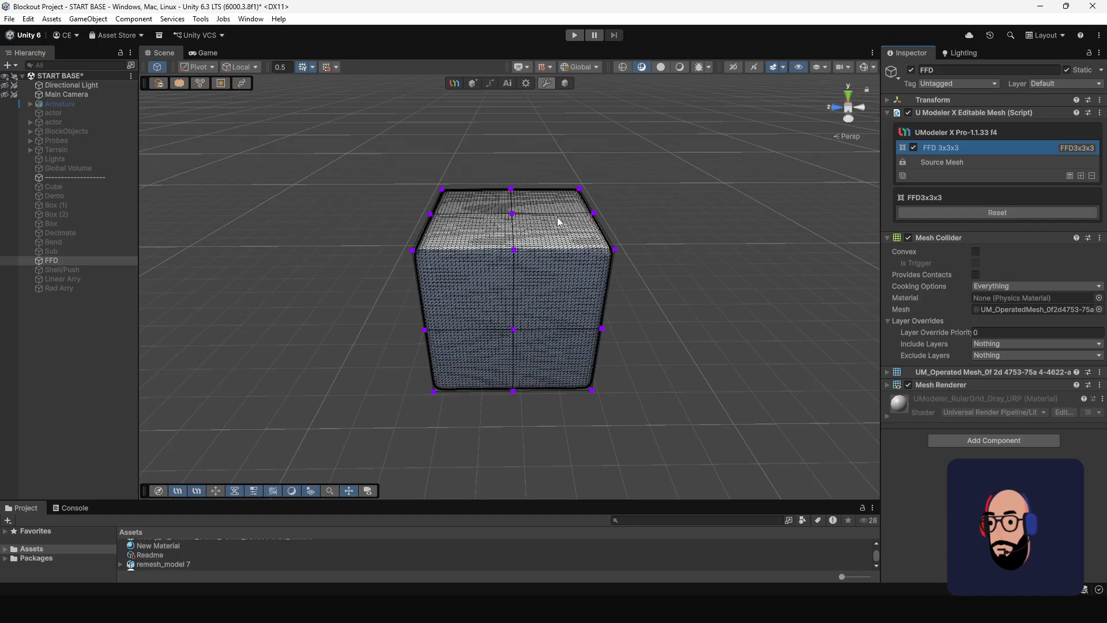
Select all the FFD lattice control points around the box.
left_click_drag(577, 289, 505, 234, "alt")
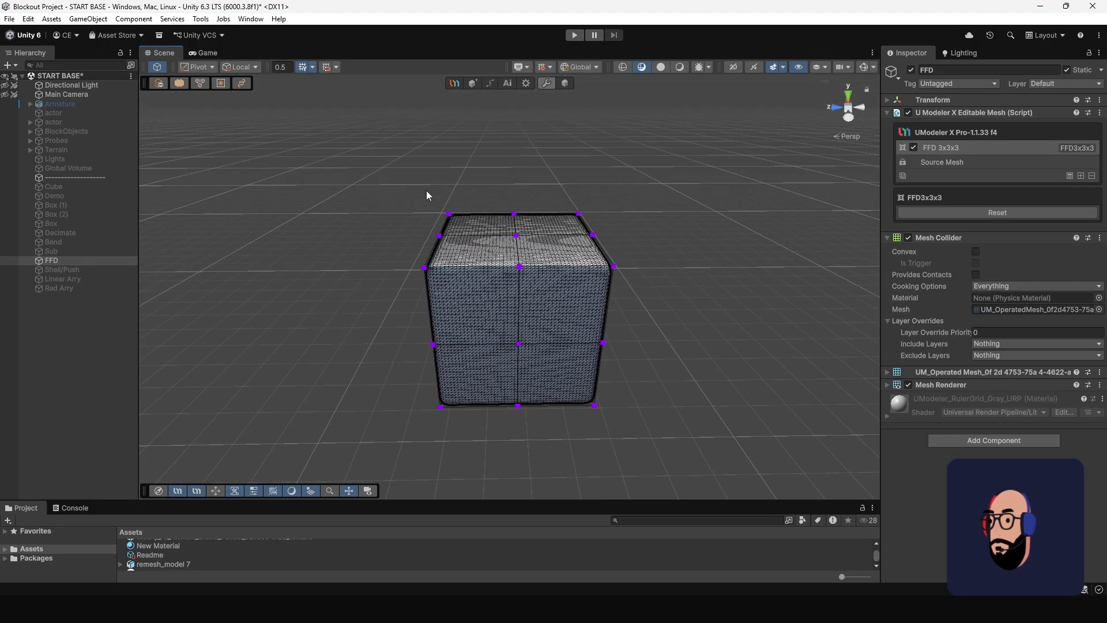
left_click_drag(370, 178, 675, 430)
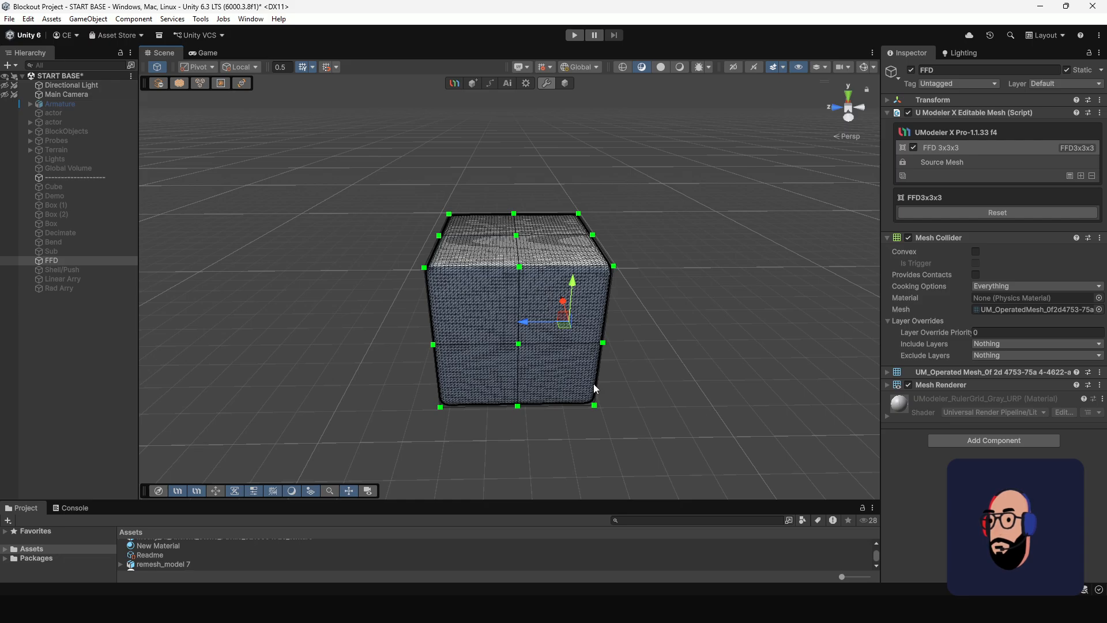
left_click_drag(528, 345, 500, 271, "alt")
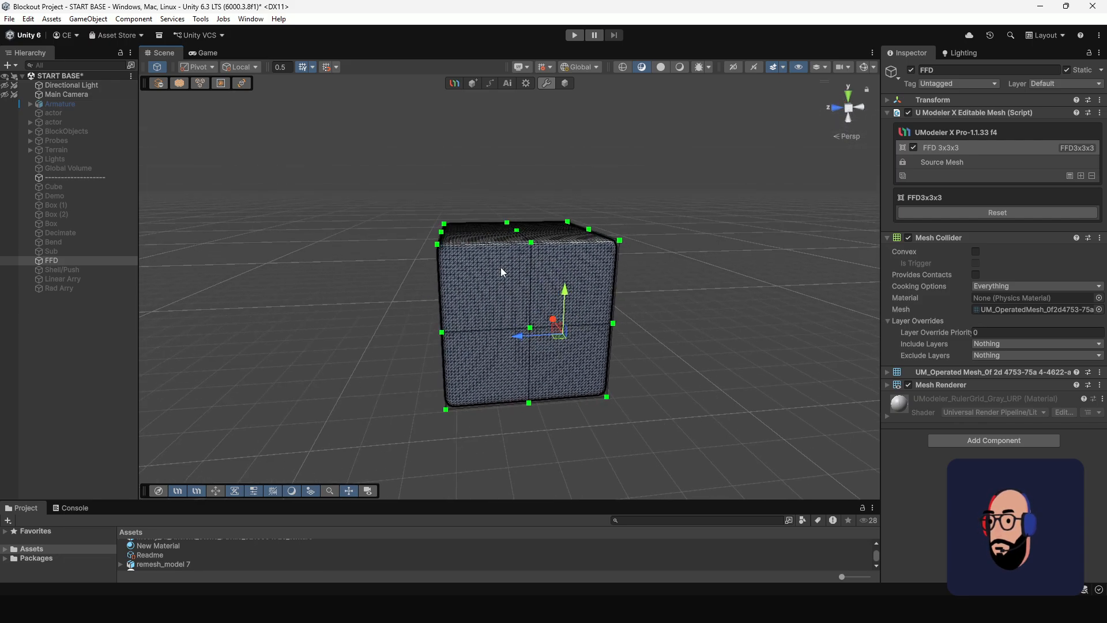
Select the three control points along one top edge of the box and pull them outward along the Z axis.
left_click_drag(385, 196, 452, 264)
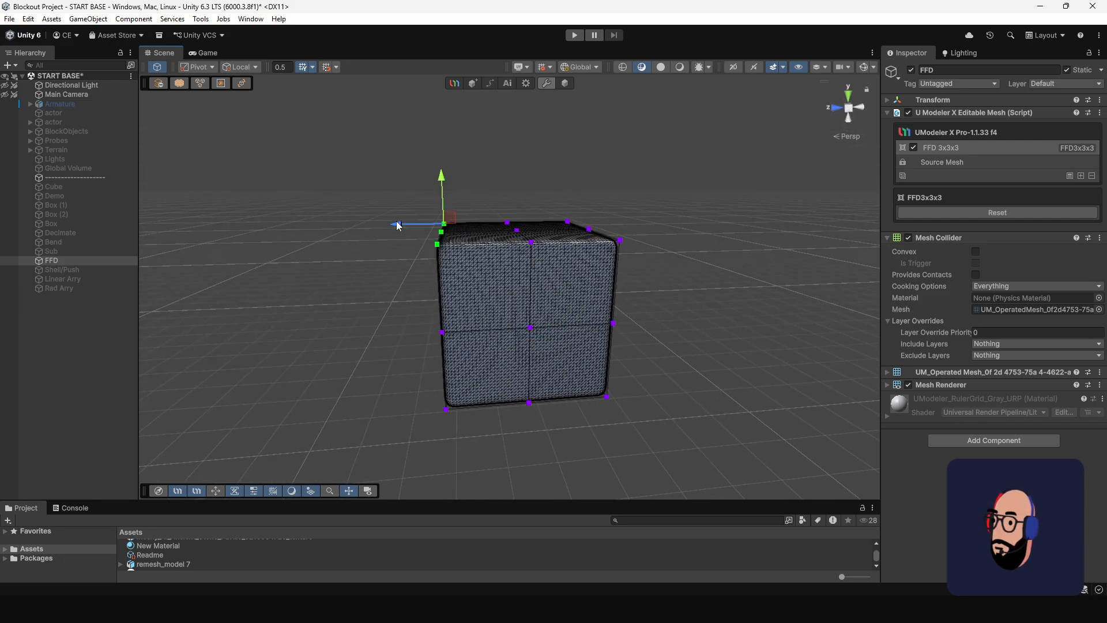
left_click_drag(398, 225, 348, 234)
left_click_drag(437, 304, 490, 281, "alt")
scroll(446, 275, "up", 5)
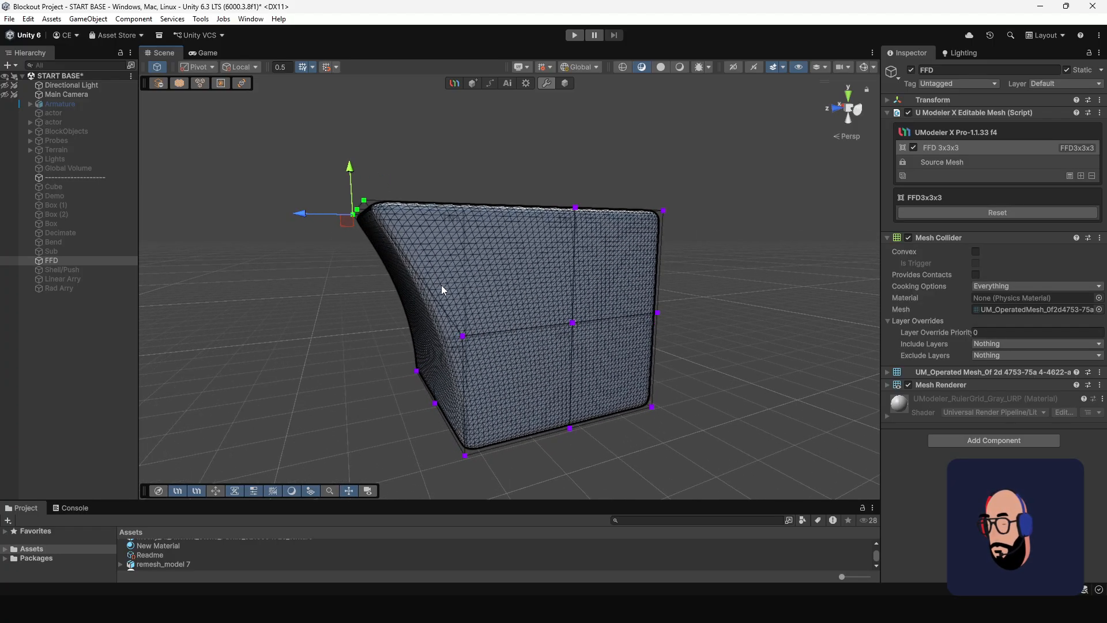
left_click_drag(404, 240, 437, 237, "alt")
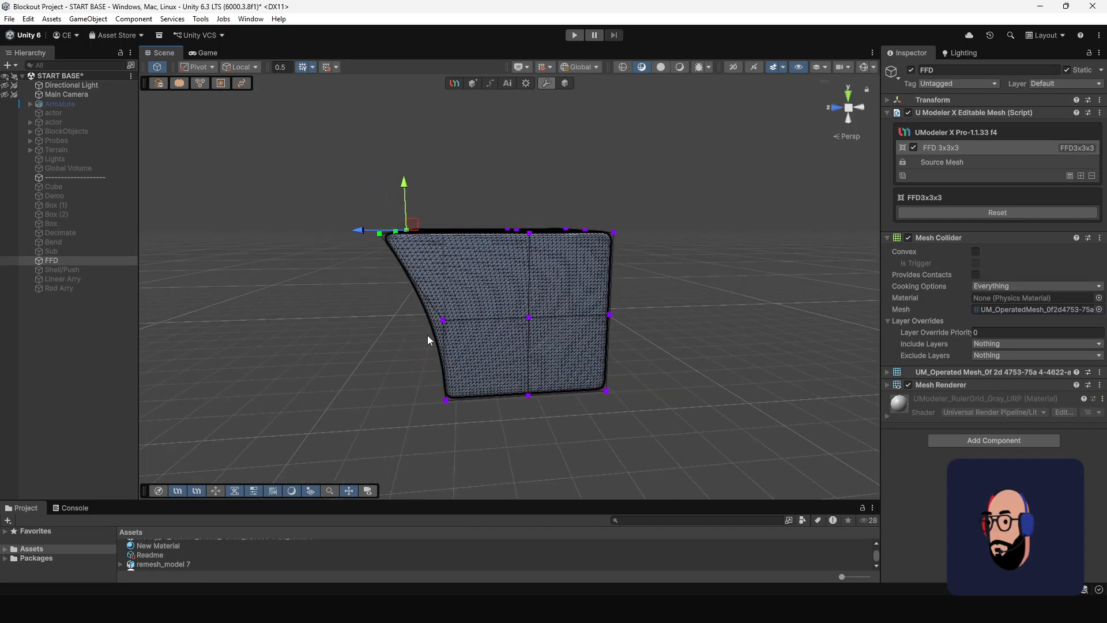
middle_click_drag(427, 336, 426, 302)
left_click_drag(481, 225, 487, 258, "alt")
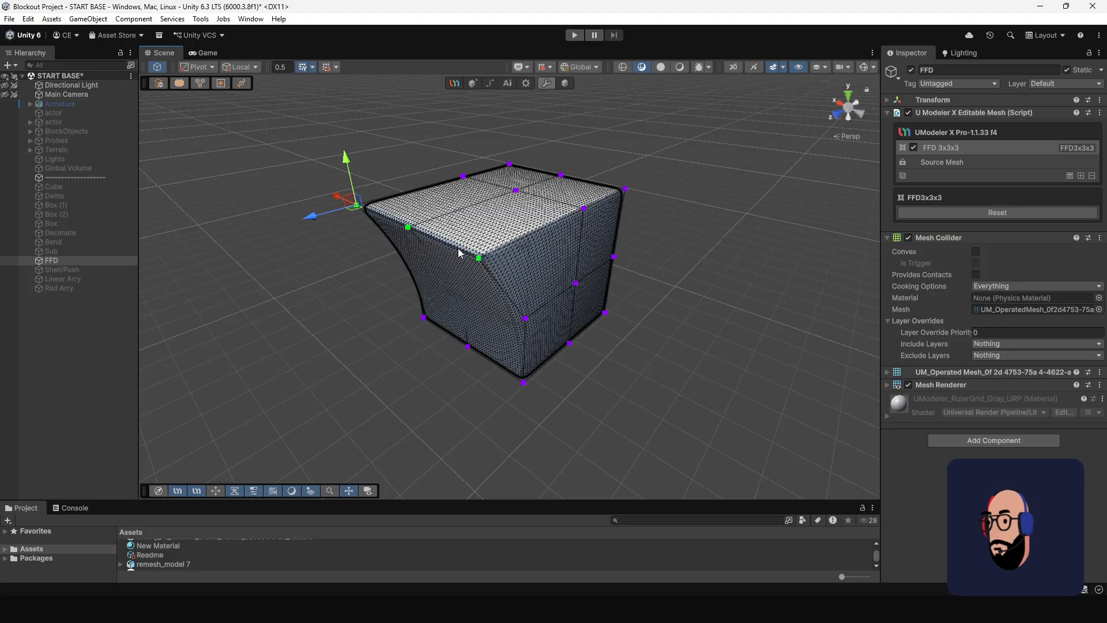
Move the two corner control points of the extended top edge inward along the X axis to narrow it.
left_click_drag(311, 166, 417, 237)
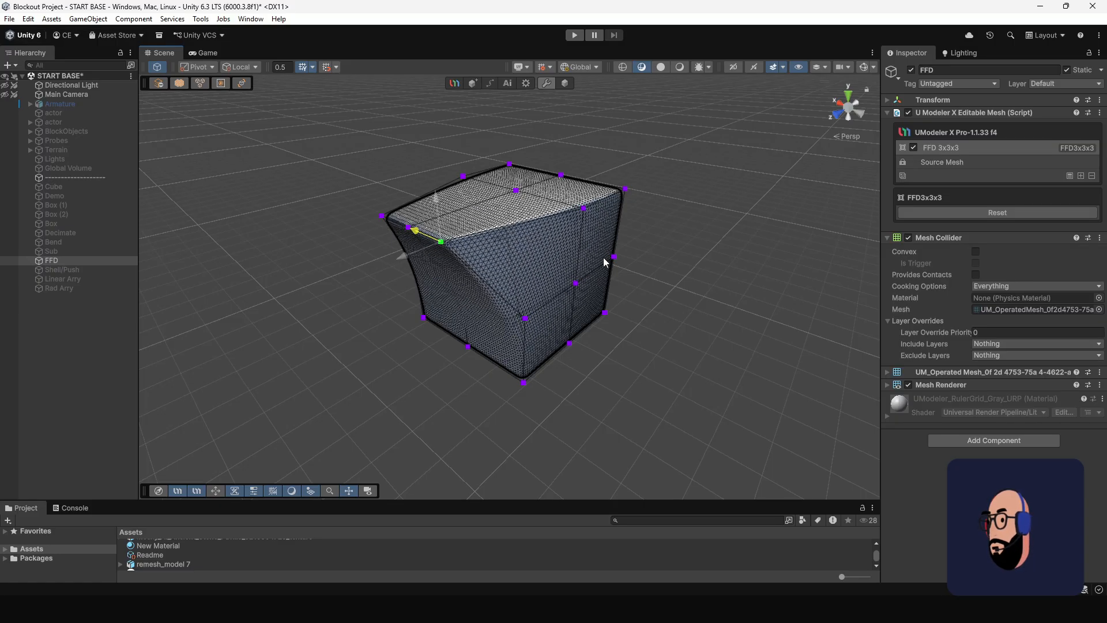
left_click_drag(606, 260, 457, 212, "alt")
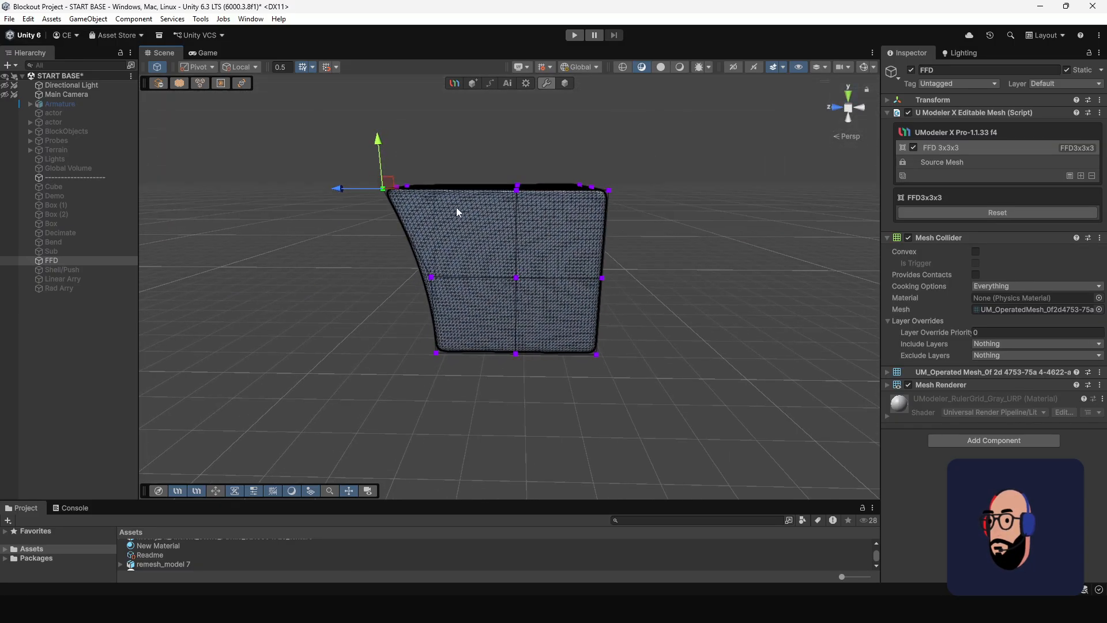
left_click_drag(535, 202, 517, 121)
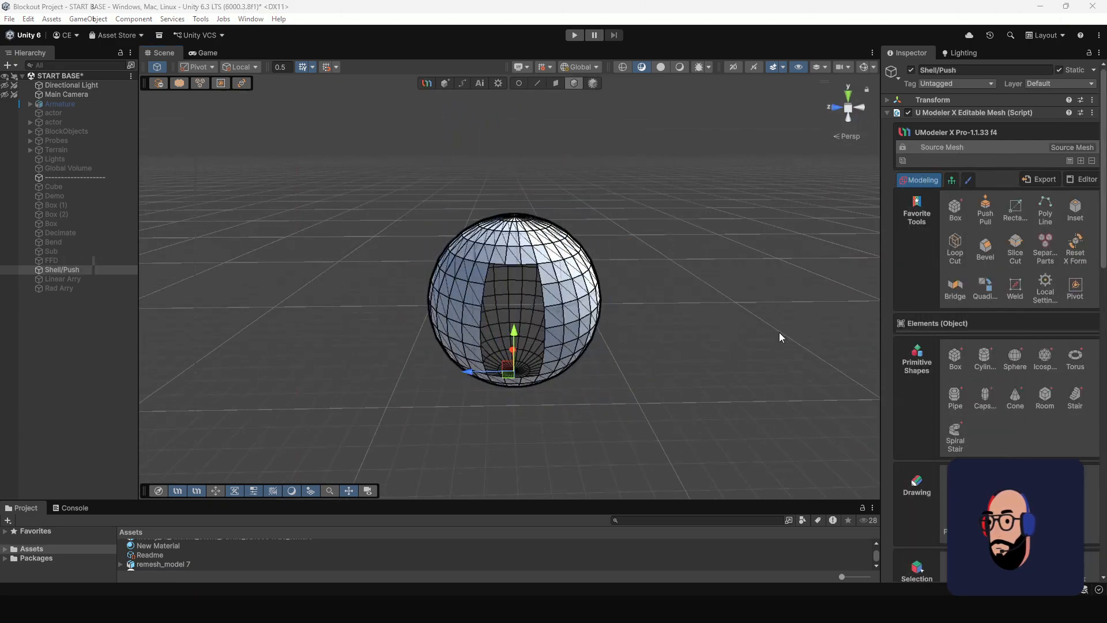
Examine the Shell/Push sphere's cut-out opening and interior surface from several distances and angles.
scroll(532, 323, "up", 3)
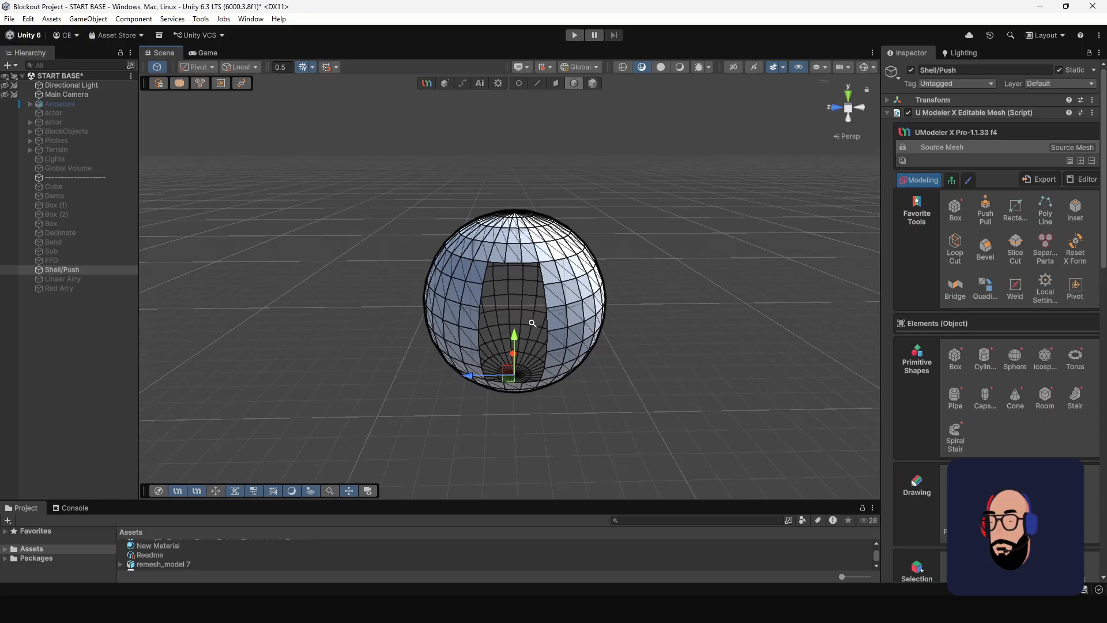
mouse_move(502, 300)
left_mouse_down("alt")
mouse_move(623, 311)
mouse_move(480, 299)
mouse_move(509, 293)
left_mouse_up("alt")
right_click_drag(499, 275, 529, 276, "alt")
left_click_drag(461, 292, 504, 230, "alt")
scroll(464, 268, "up", 2)
scroll(507, 236, "up", 2)
left_click_drag(588, 331, 598, 370, "alt")
scroll(598, 370, "down", 4)
left_click_drag(487, 277, 542, 350, "alt")
scroll(542, 349, "up", 2)
right_click_drag(536, 351, 572, 423, "alt")
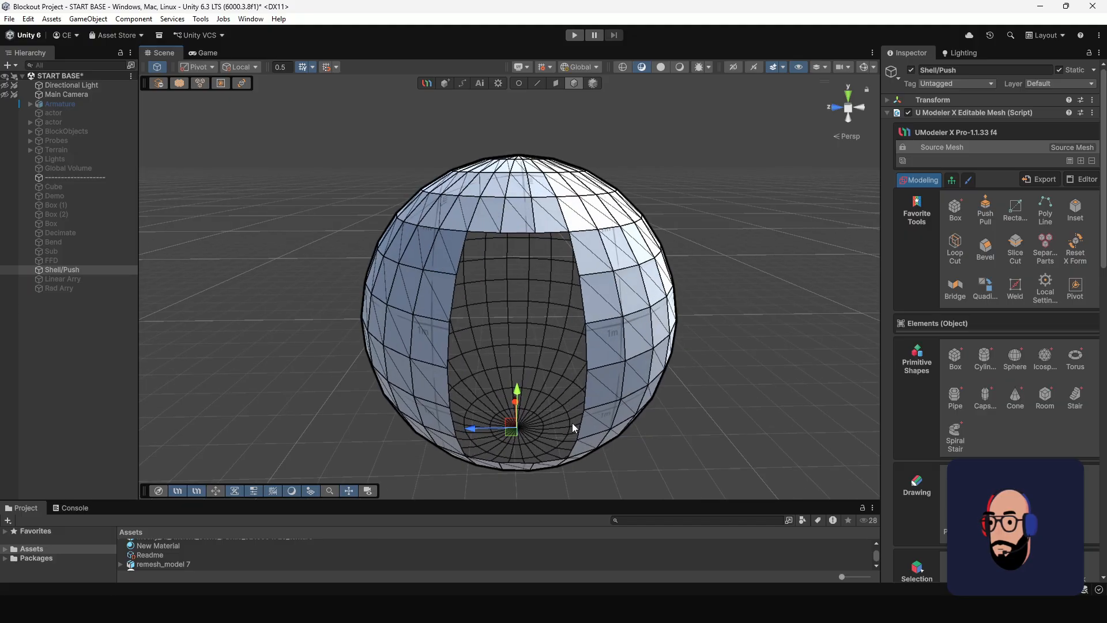
left_click_drag(571, 423, 503, 327, "alt")
right_click_drag(502, 328, 572, 409, "alt")
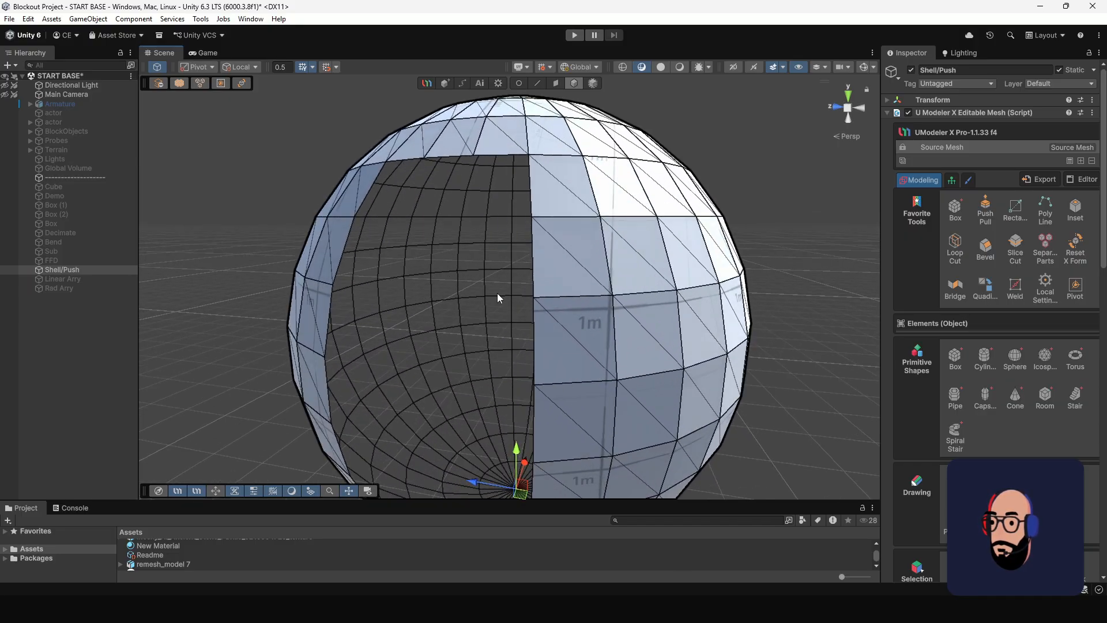
right_click_drag(435, 340, 395, 309, "alt")
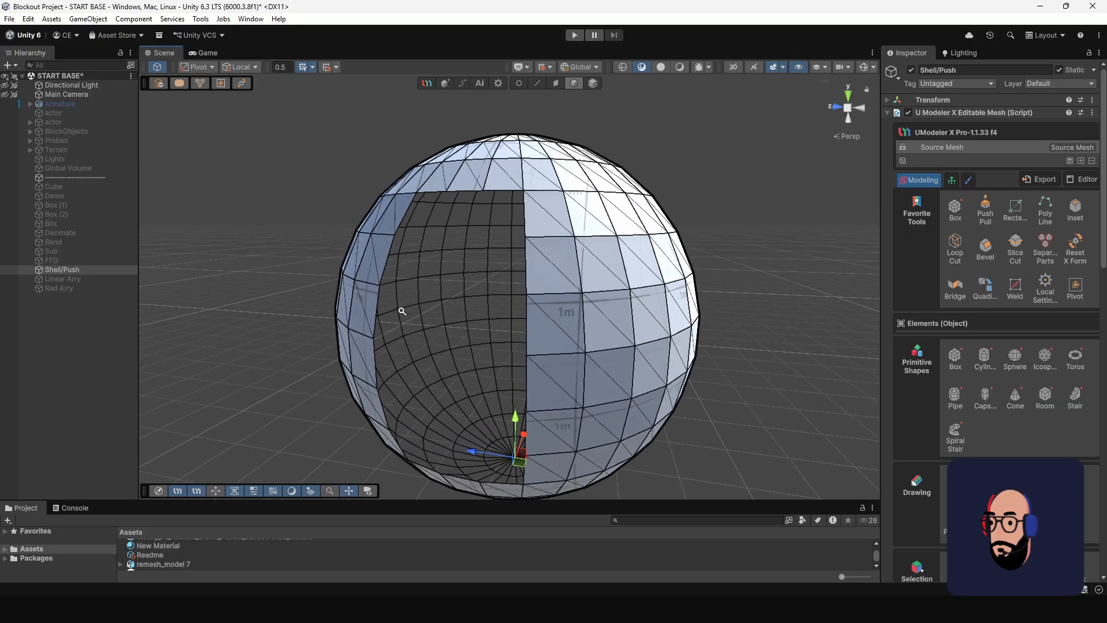
Add a Shell modifier to the Shell/Push sphere.
left_click_drag(396, 309, 490, 341, "alt")
mouse_move(506, 297)
left_mouse_down("alt")
mouse_move(554, 319)
mouse_move(496, 295)
left_mouse_up("alt")
right_click_drag(522, 301, 508, 278, "alt")
left_click_drag(509, 278, 543, 288, "alt")
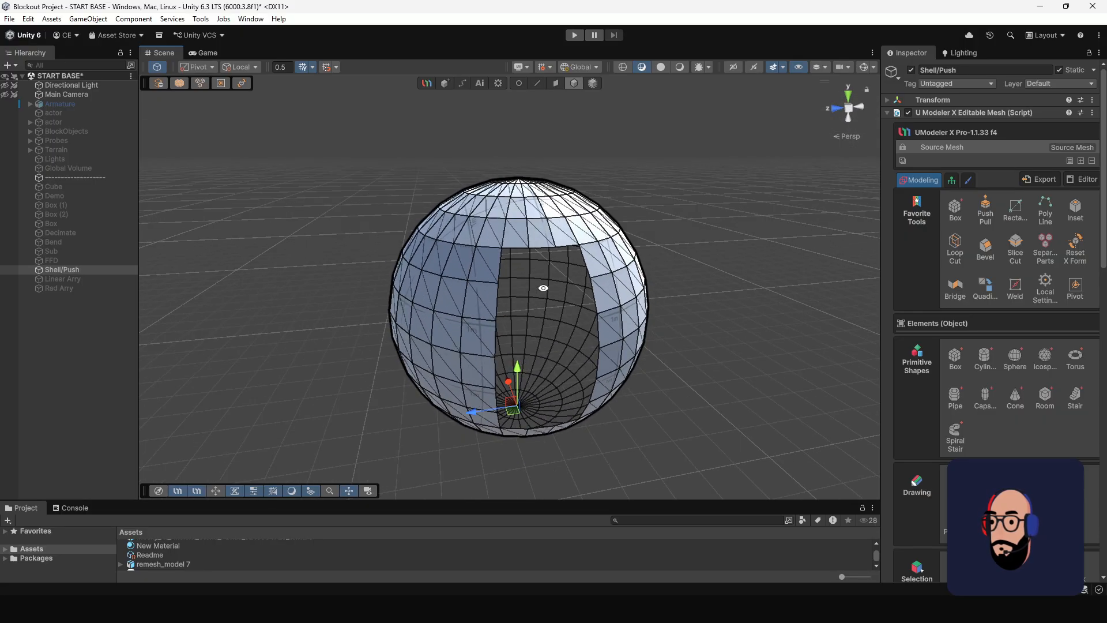
left_click(1081, 161)
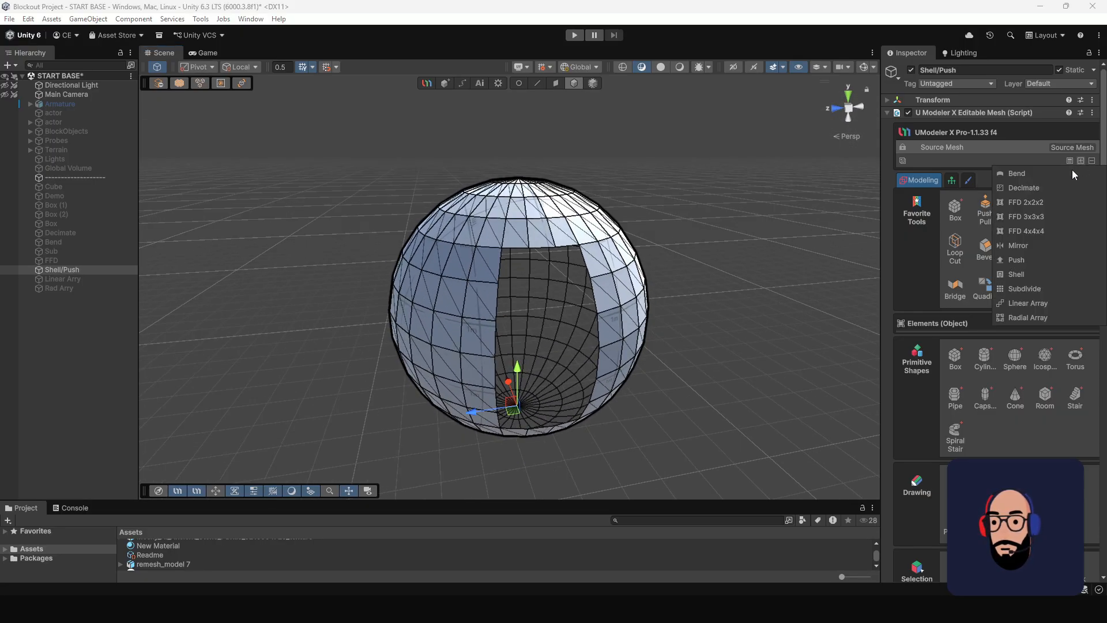
left_click(1016, 274)
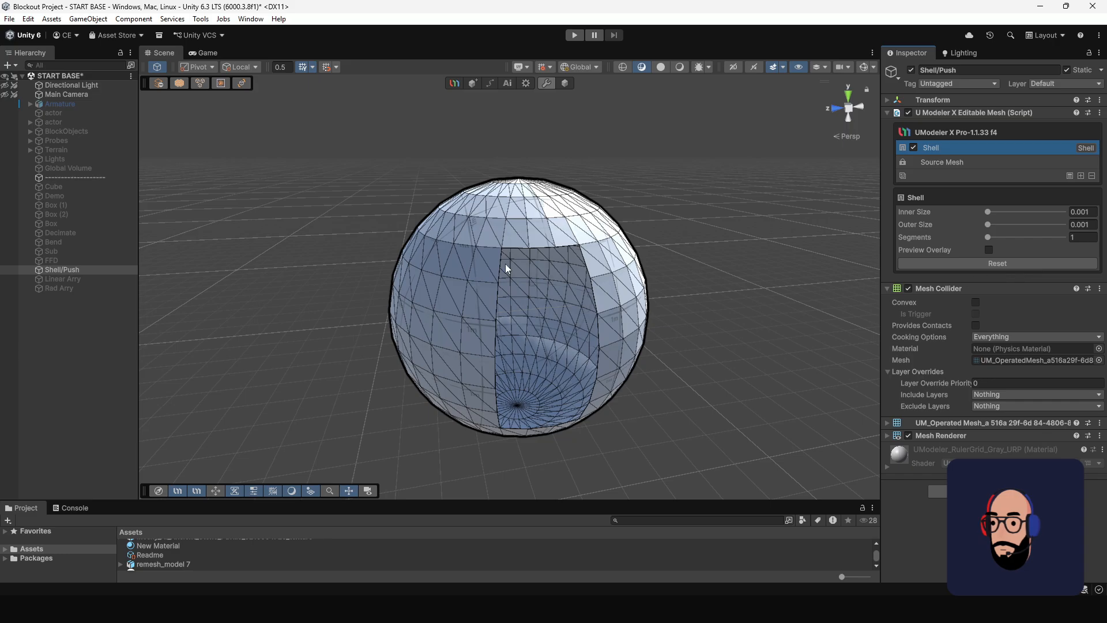
Examine the shelled sphere's interior surface and the rim of its opening from close up and farther away.
scroll(598, 353, "up", 2)
left_click_drag(598, 353, 453, 257, "alt")
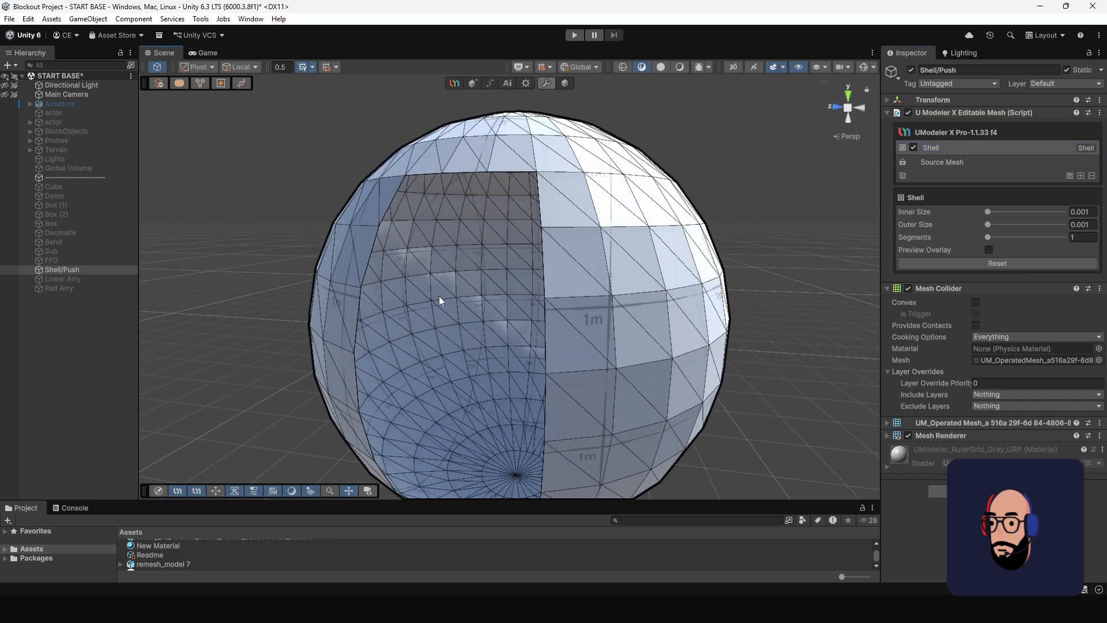
scroll(388, 218, "up", 3)
middle_click_drag(388, 218, 448, 308)
scroll(448, 308, "up", 3)
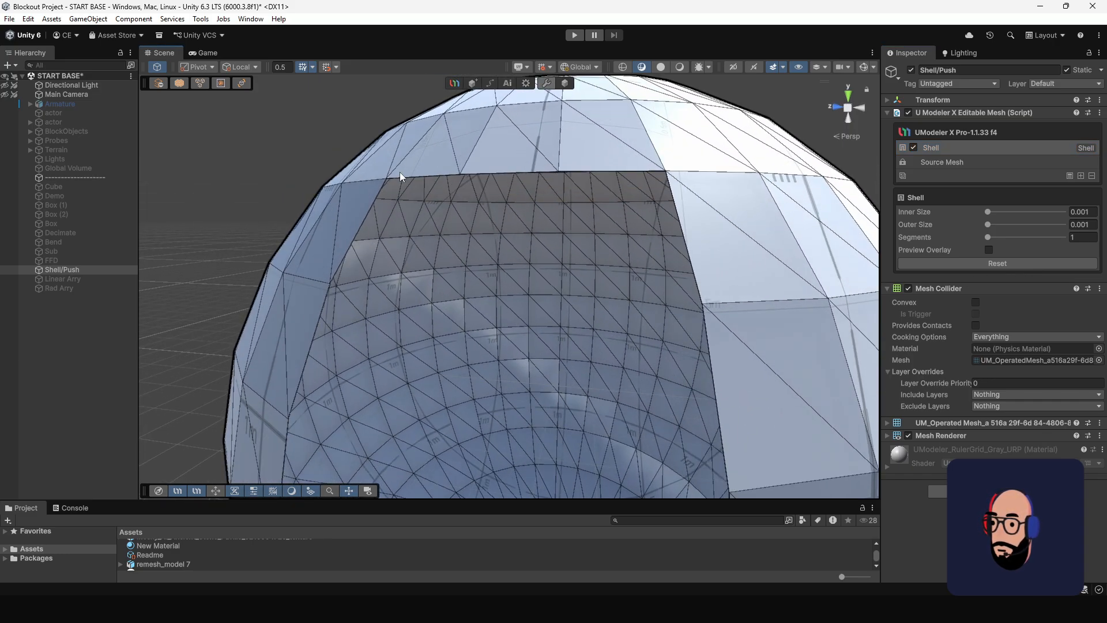
scroll(554, 327, "down", 5)
middle_click_drag(591, 369, 570, 344)
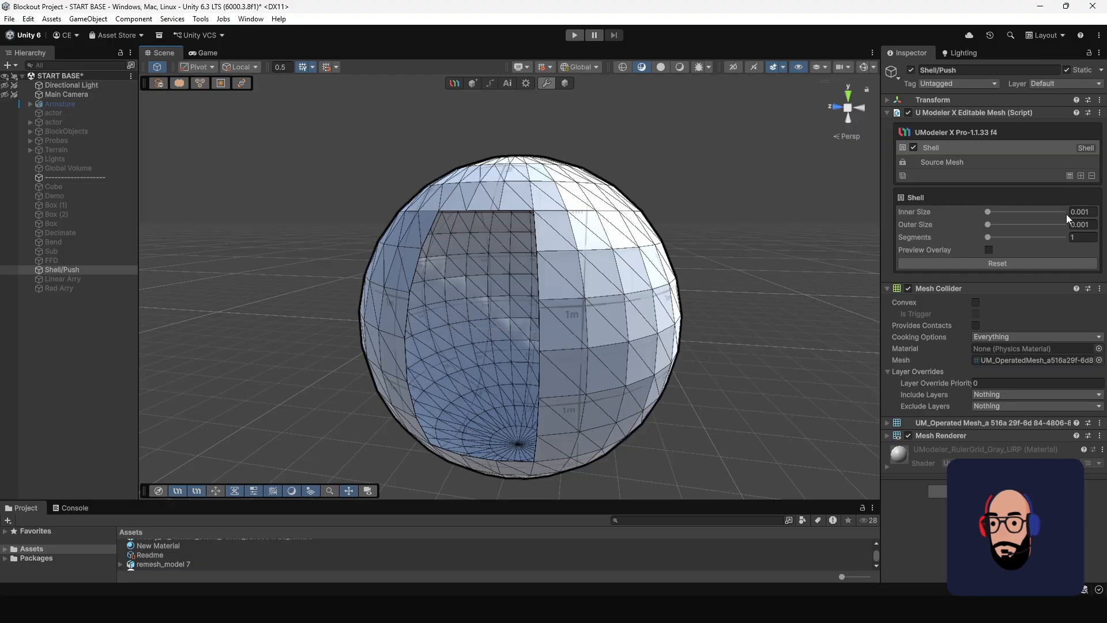
Set the Shell modifier's Inner Size to 0.09 to thicken the sphere's wall inward.
left_click(1082, 212)
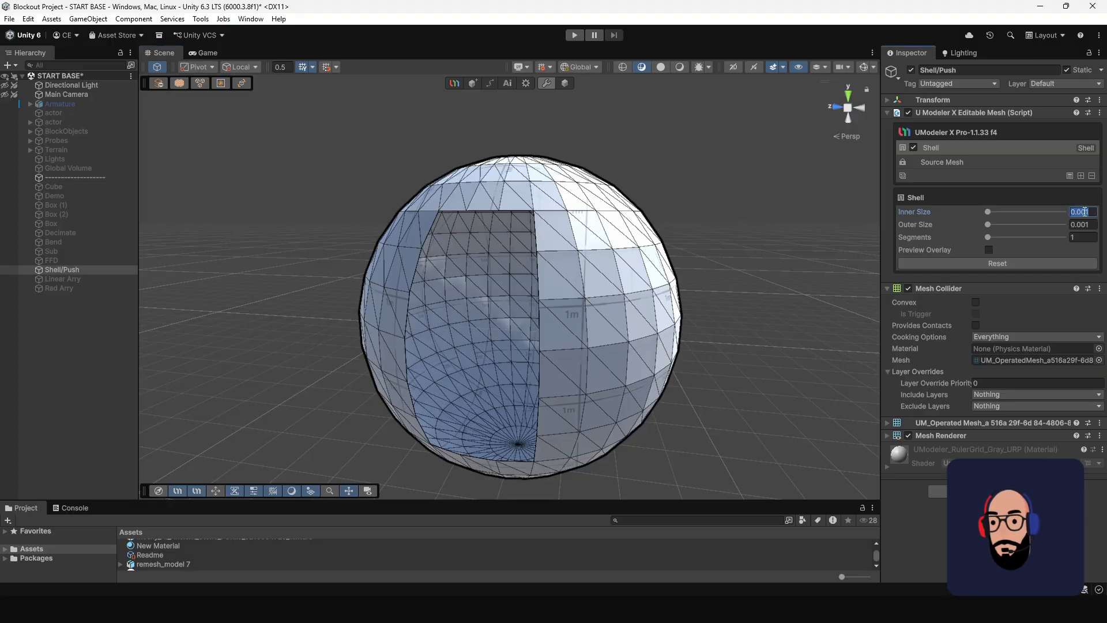
type(".0")
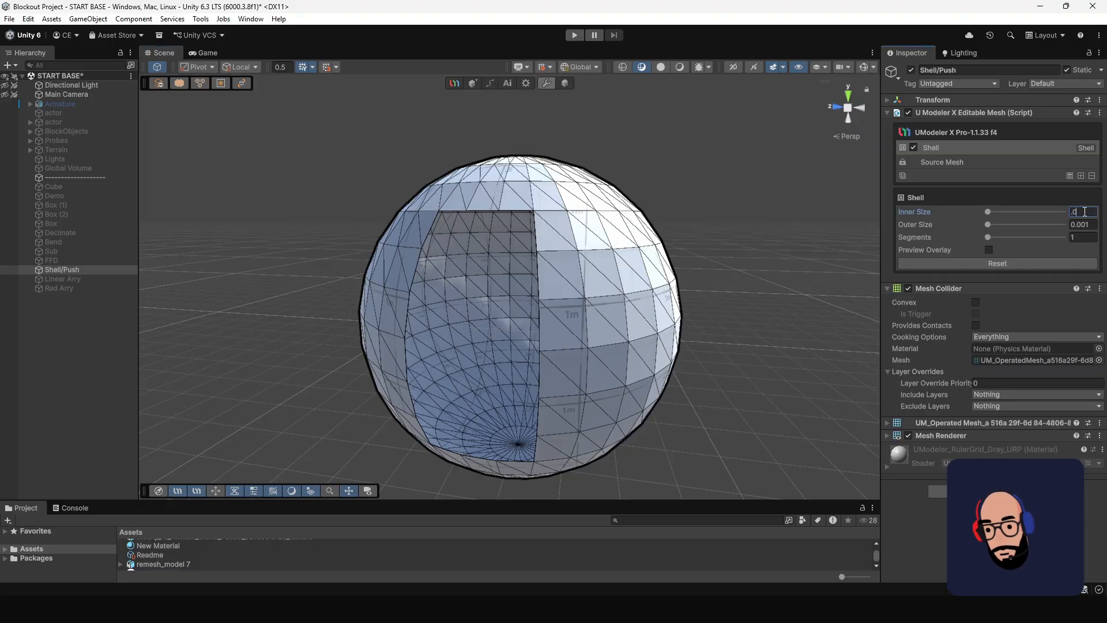
type("5")
key("BackSpace")
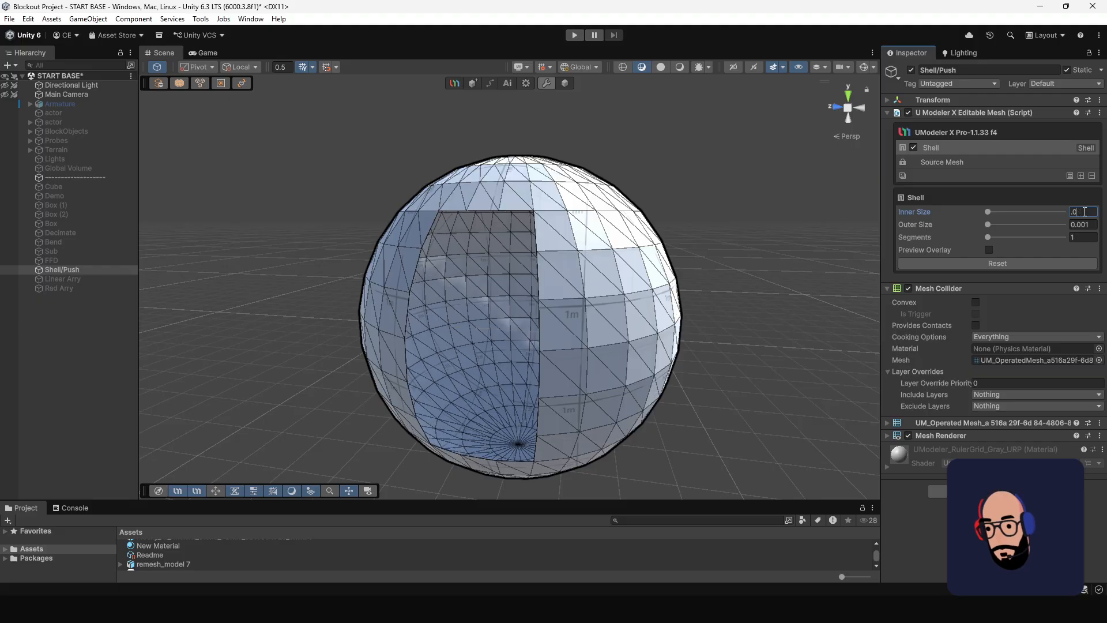
type("9")
mouse_move(468, 244)
left_mouse_down("alt")
mouse_move(483, 239)
mouse_move(462, 257)
left_mouse_up("alt")
scroll(461, 254, "up", 4)
scroll(595, 128, "down", 4)
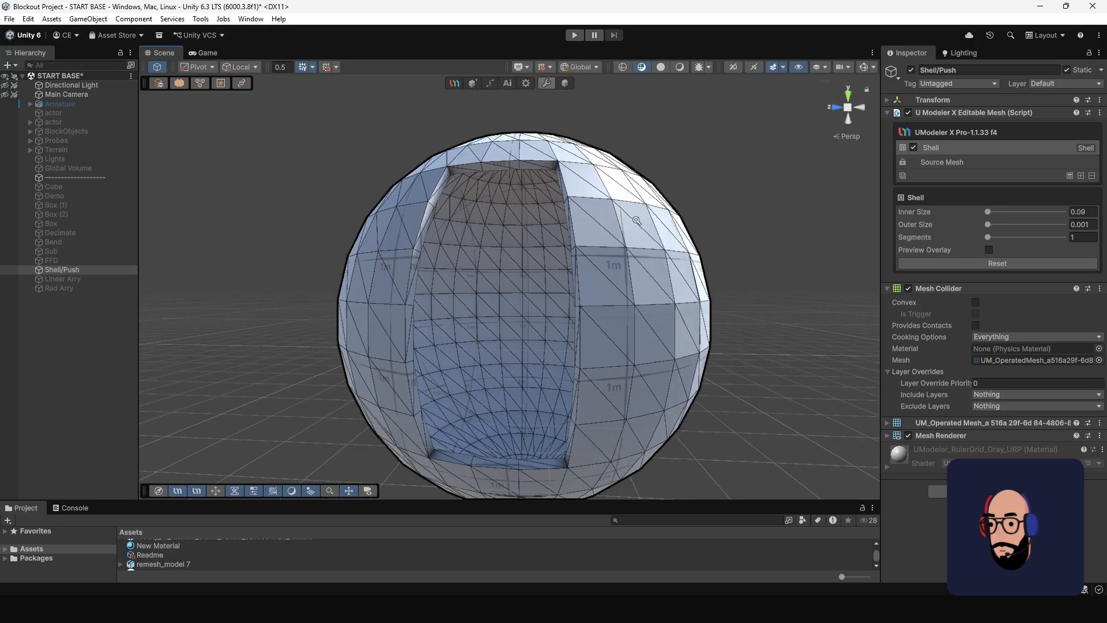
Switch back to object editing and collapse the Shell modifier into the sphere's source mesh.
left_click(564, 84)
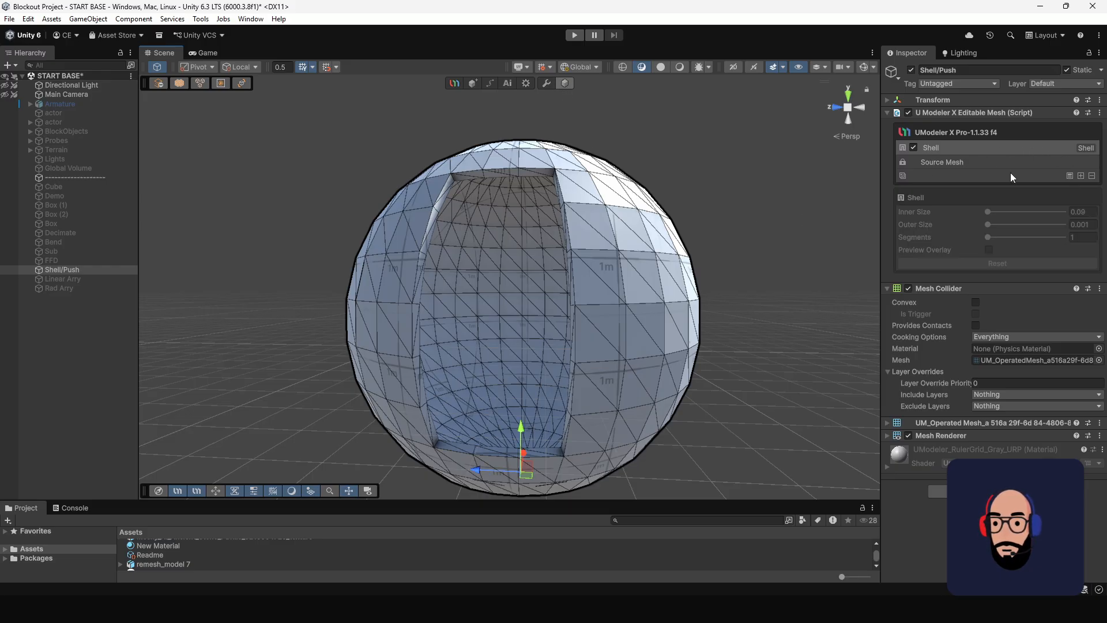
left_click(1068, 175)
scroll(634, 357, "down", 2)
left_click_drag(555, 275, 514, 294, "alt")
key("f")
scroll(505, 294, "up", 5)
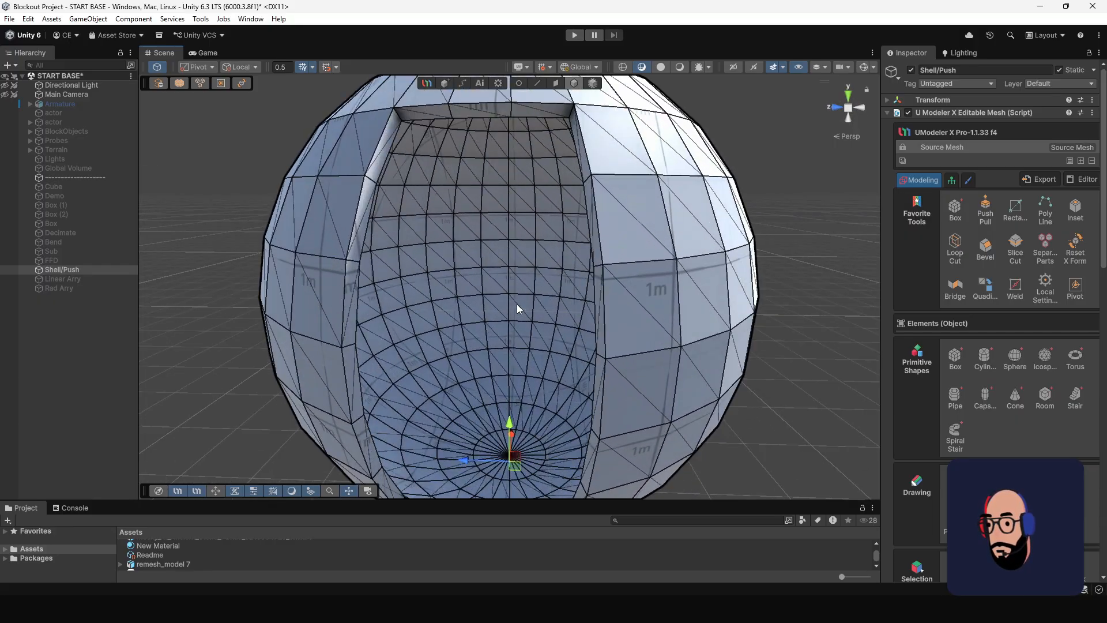
Select individual faces on the sphere's inner wall in face mode to check the baked shell geometry.
left_click(556, 85)
left_click(559, 245)
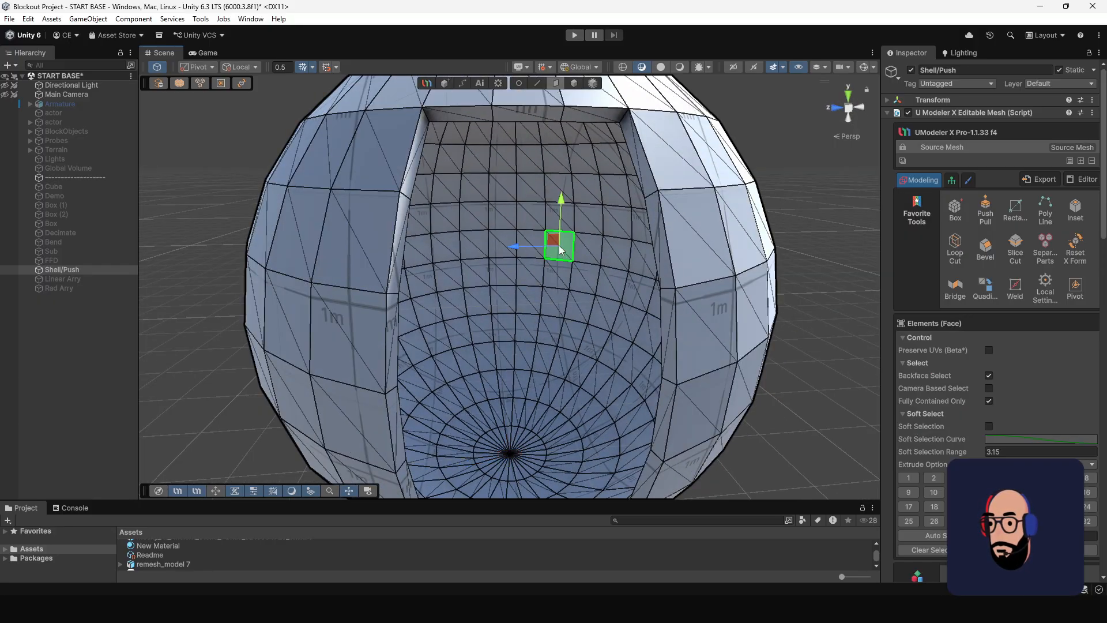
left_click(556, 318)
scroll(677, 317, "down", 5)
left_click_drag(611, 313, 565, 258, "alt")
scroll(511, 312, "up", 4)
mouse_move(511, 312)
left_mouse_down("alt")
mouse_move(677, 346)
mouse_move(512, 321)
left_mouse_up("alt")
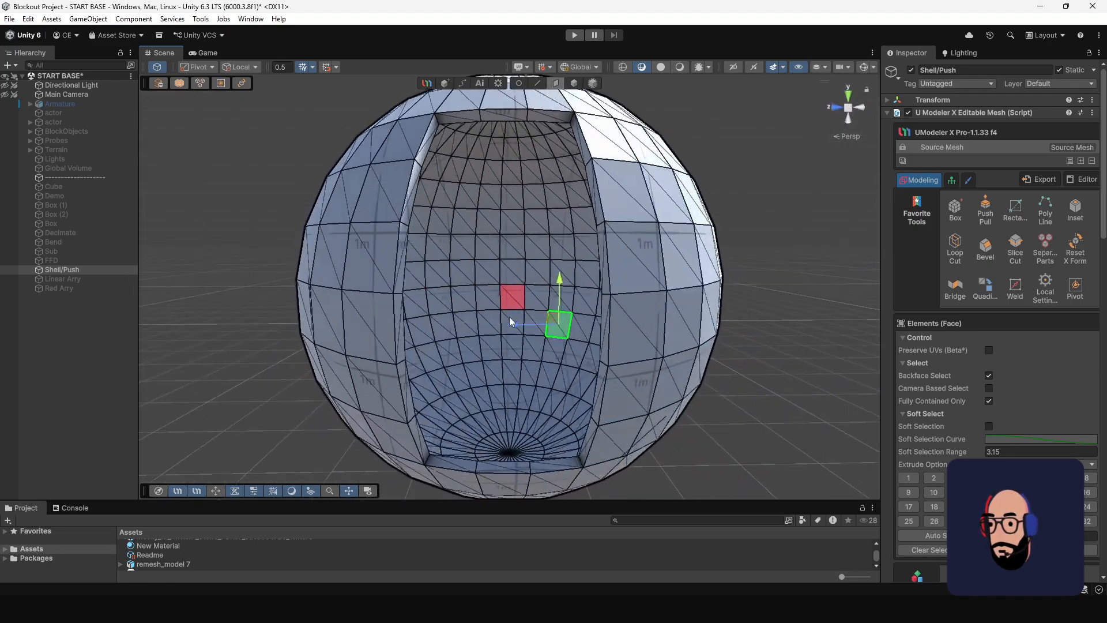
scroll(499, 274, "down", 6)
left_click_drag(498, 270, 340, 271, "alt")
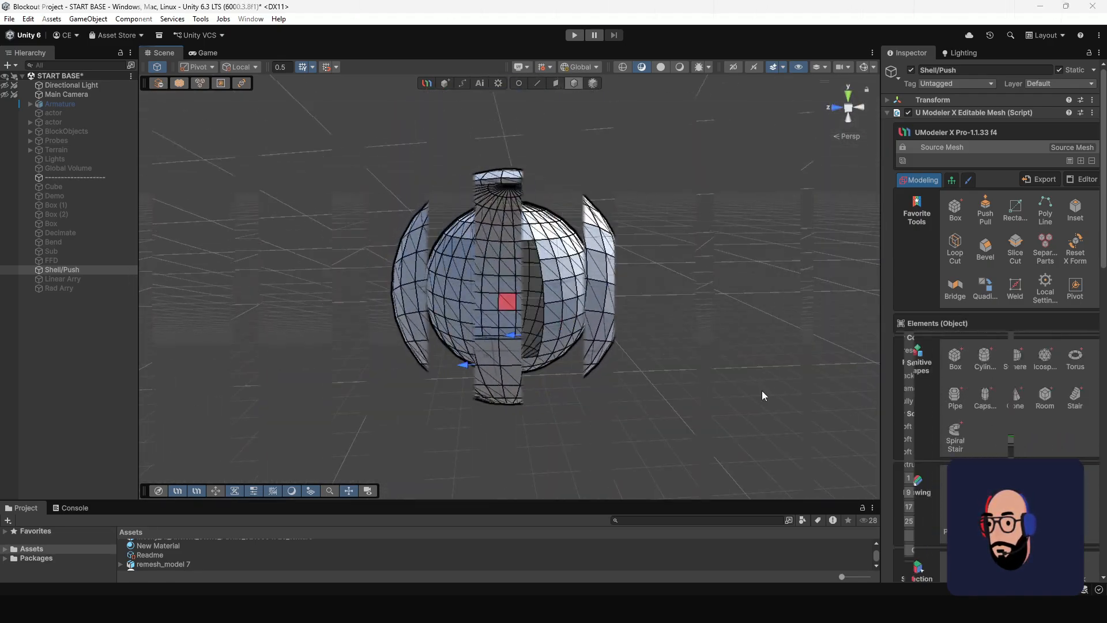
Add a Push modifier to the open sphere and look at it from the front and side.
scroll(642, 297, "up", 2)
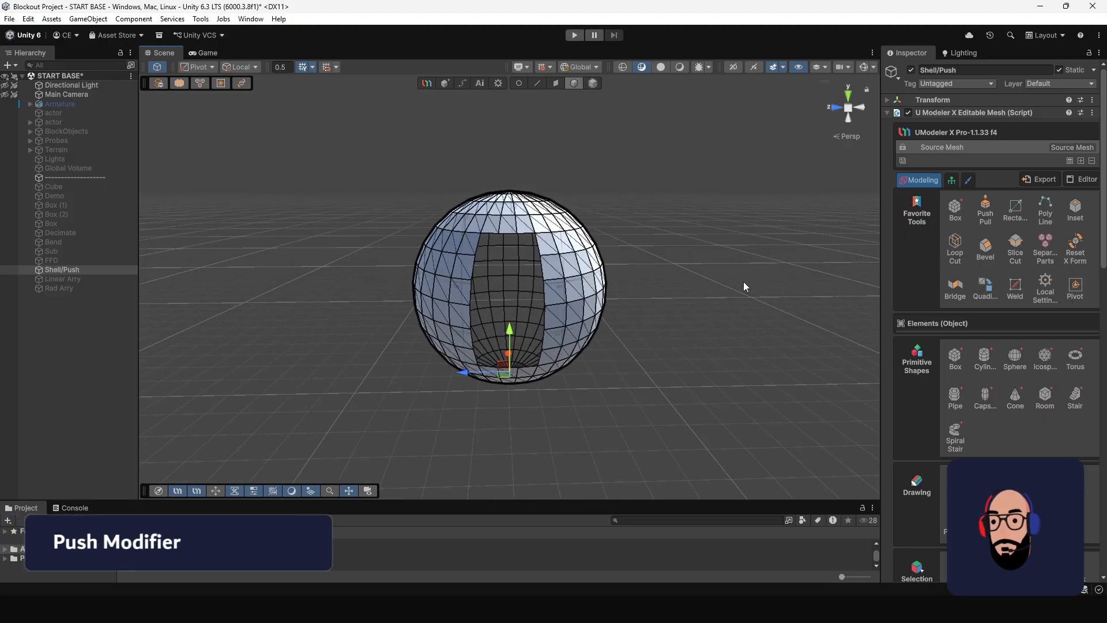
left_click(1081, 161)
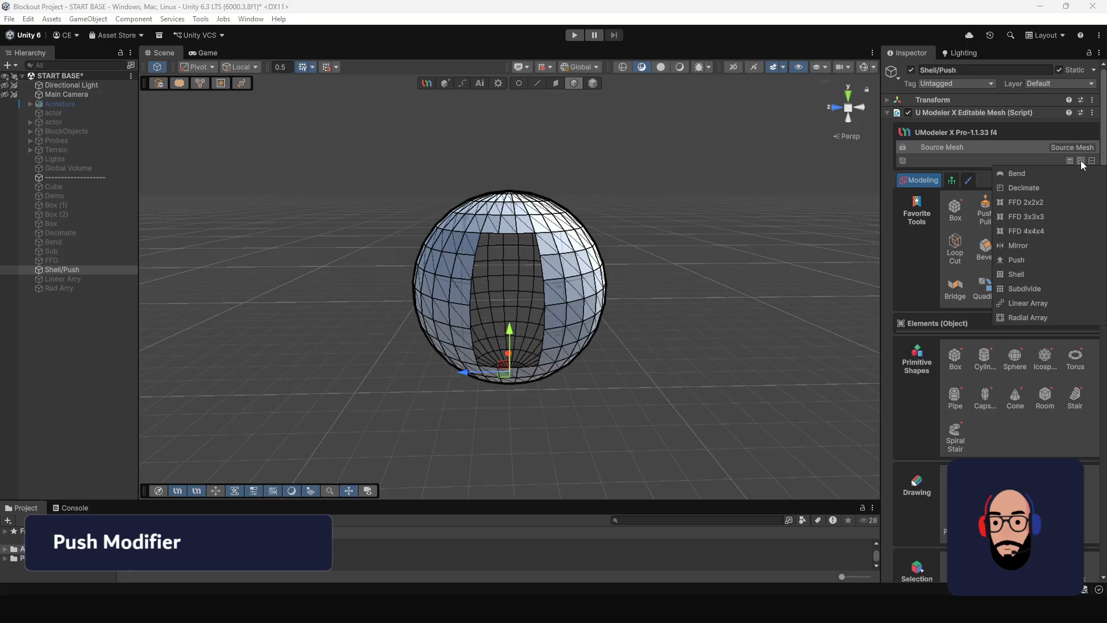
left_click(1031, 264)
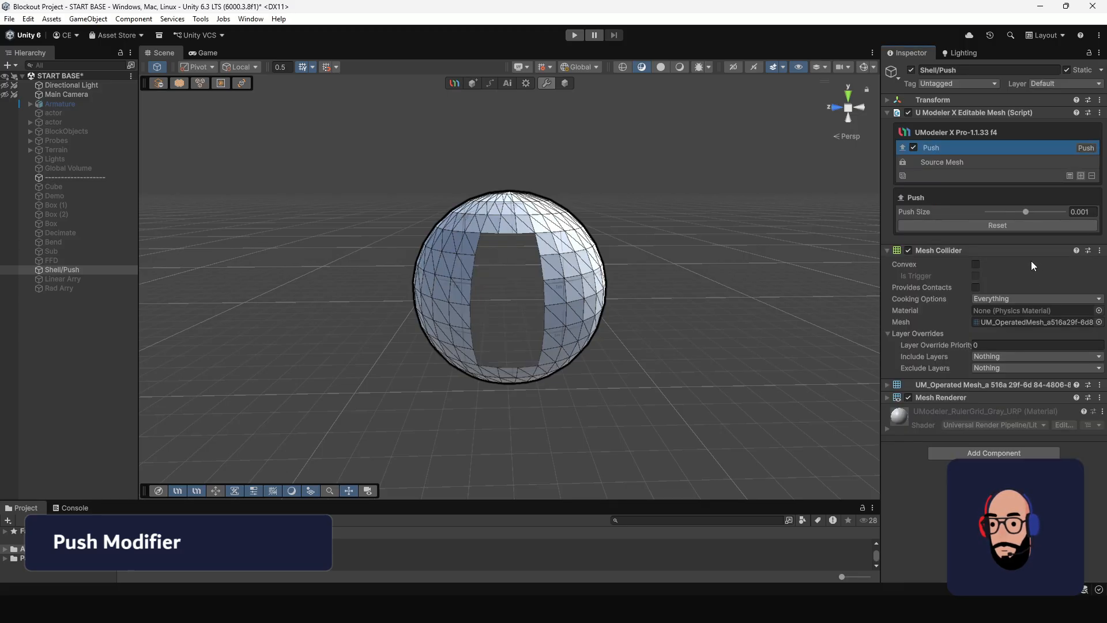
left_click_drag(620, 235, 667, 277, "alt")
scroll(566, 211, "up", 2, "alt")
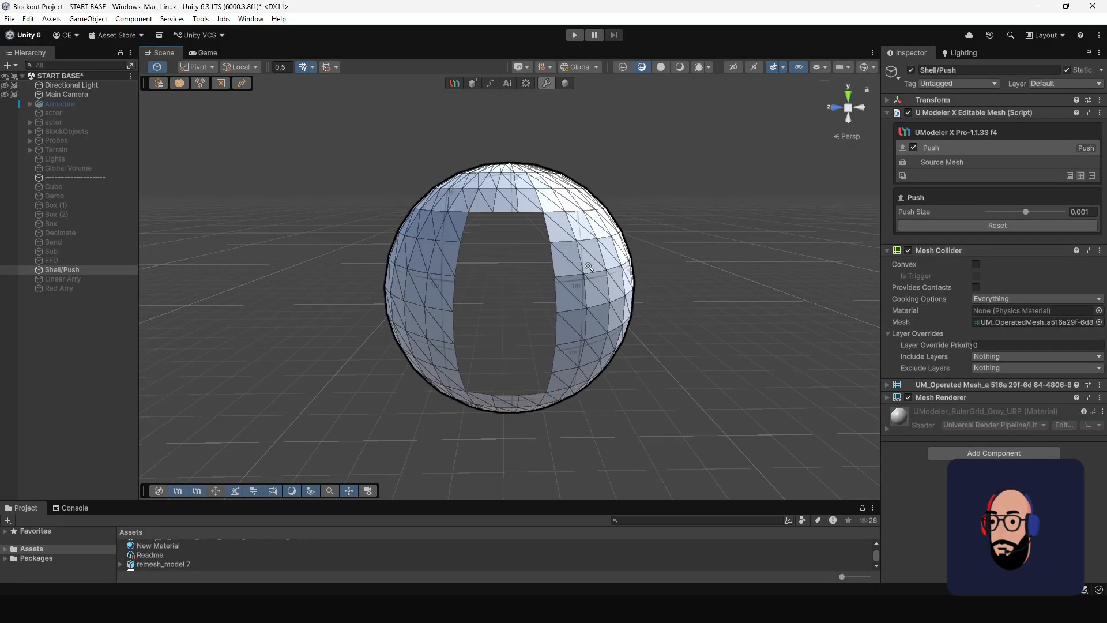
scroll(559, 217, "down", 2, "alt")
left_click_drag(558, 217, 475, 226, "alt")
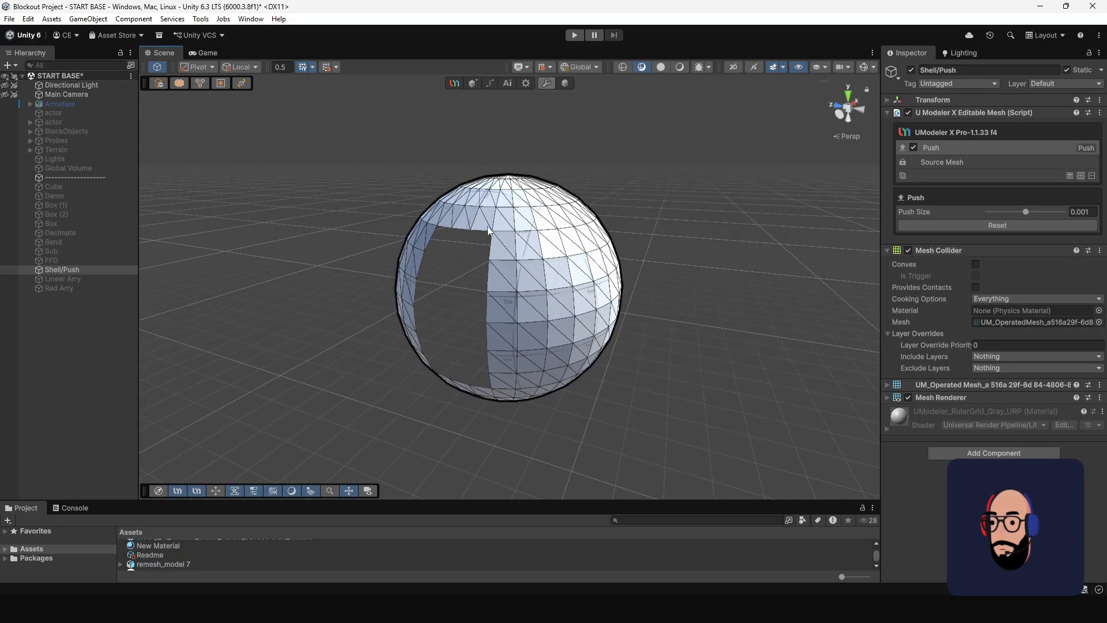
Try a Push Size of 0.05 on the sphere and set it to 3 to expand the surface.
left_click(1095, 211)
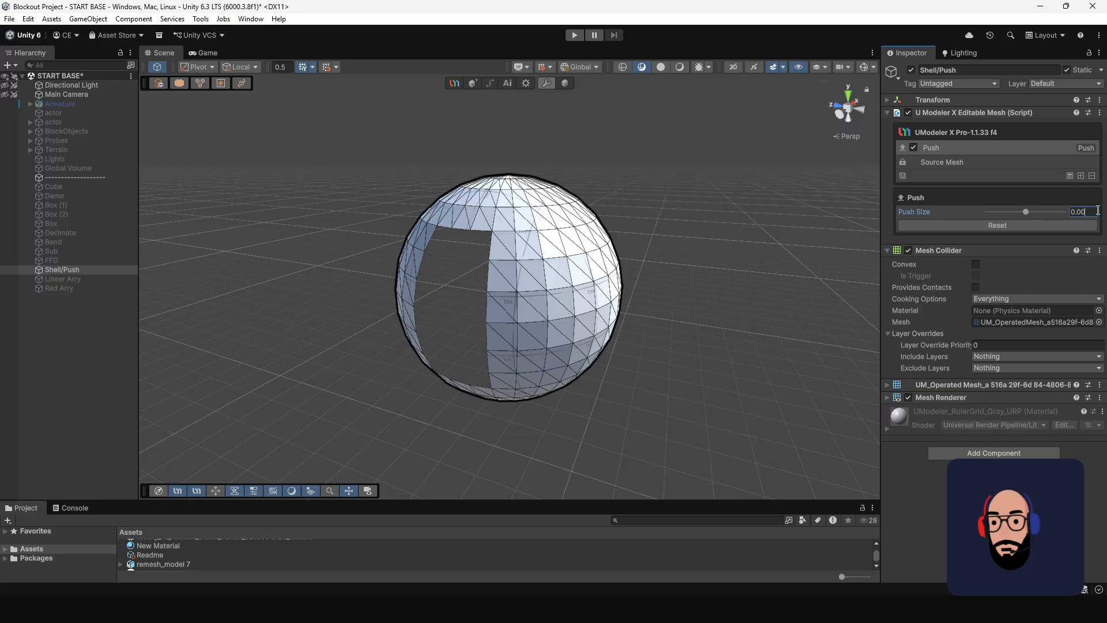
type("0.05")
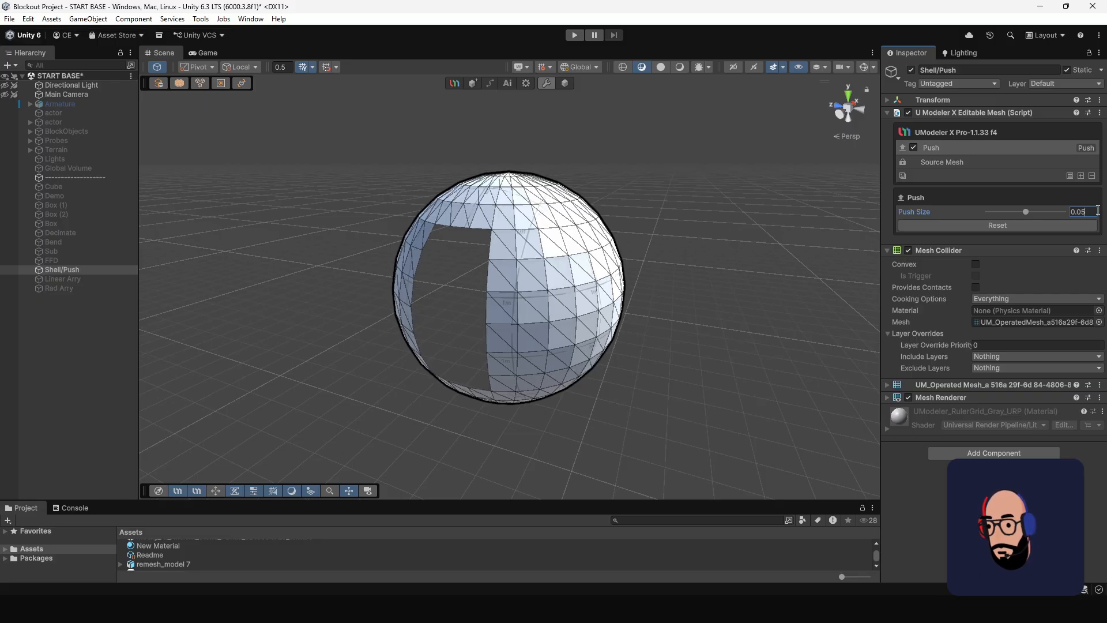
left_click(1026, 212)
scroll(751, 287, "down", 6)
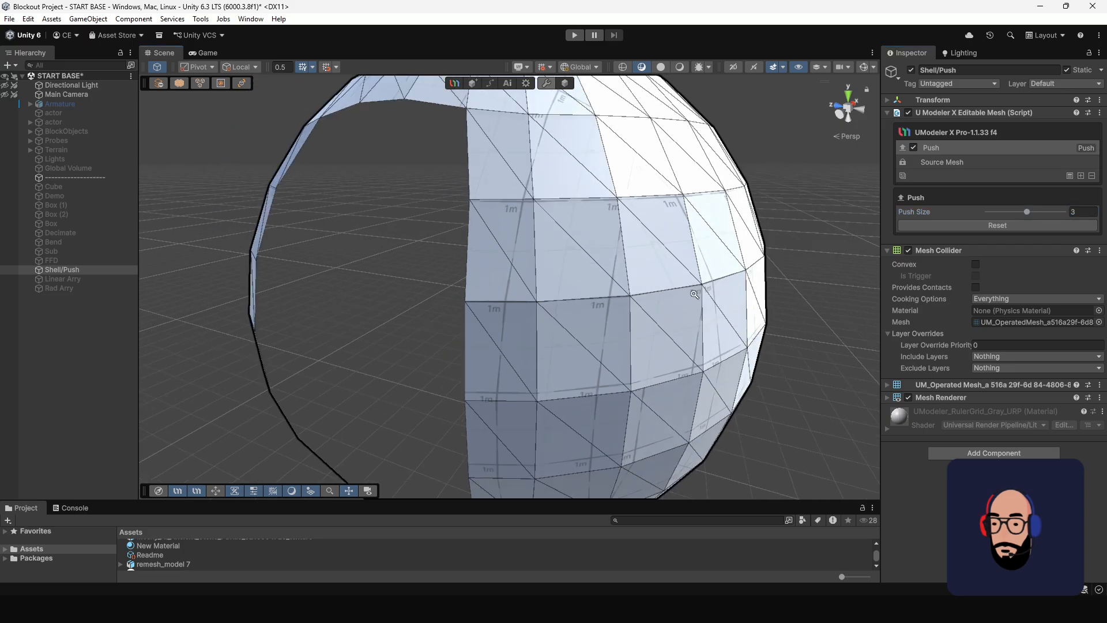
left_click_drag(514, 222, 619, 195, "alt")
scroll(579, 193, "up", 4)
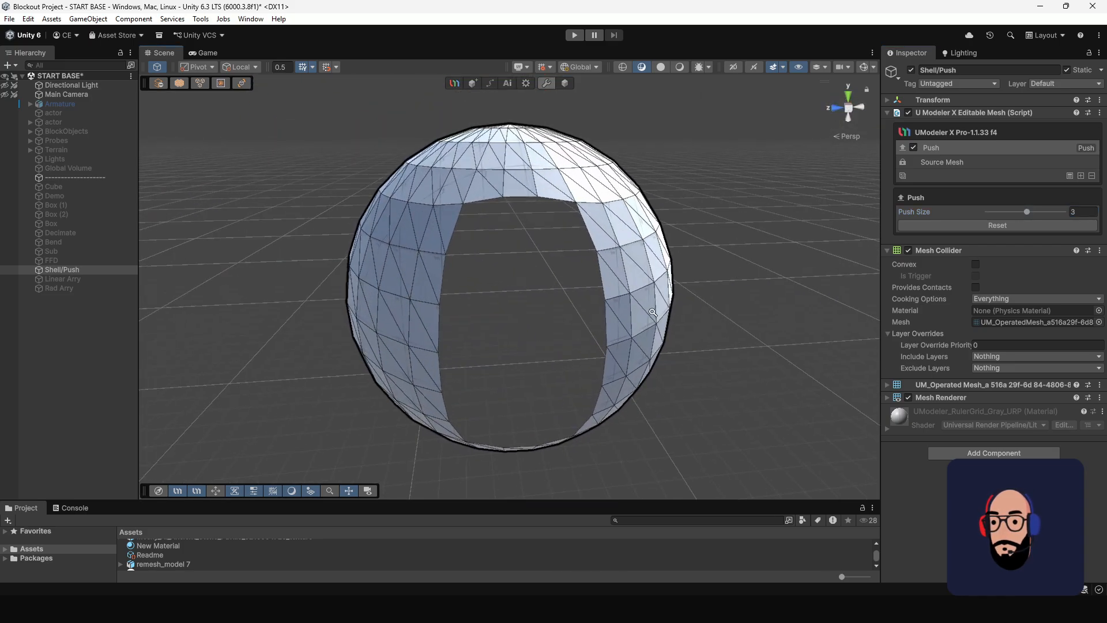
left_click_drag(562, 283, 528, 269, "alt")
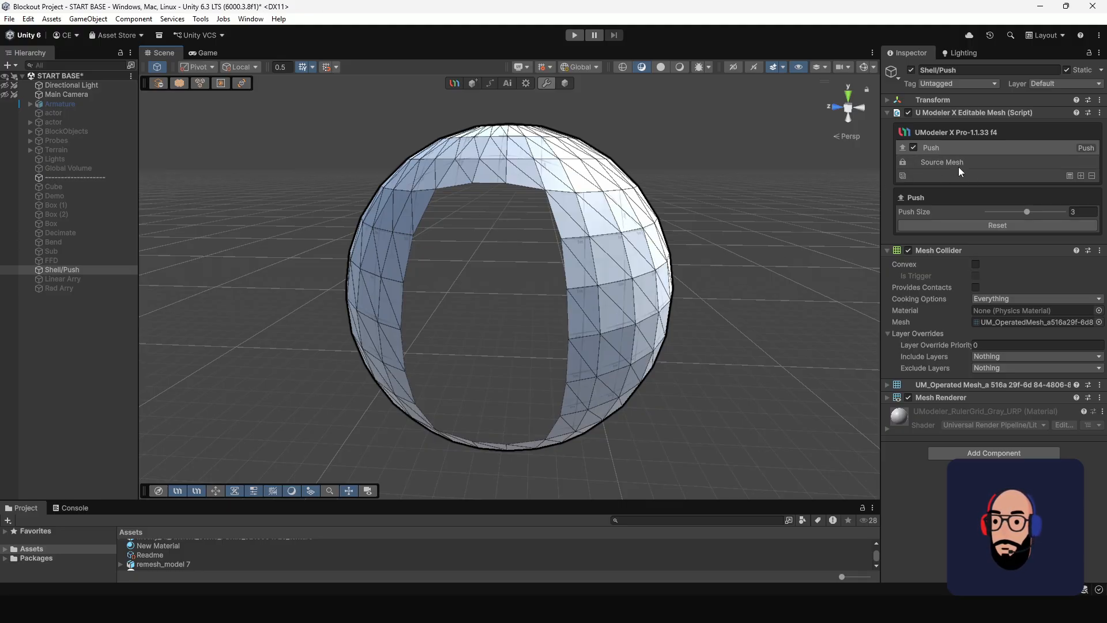
Compare the pushed surface with the original wireframe by selecting the Source Mesh in the modifier stack, and return to the Push modifier.
scroll(652, 359, "down", 3)
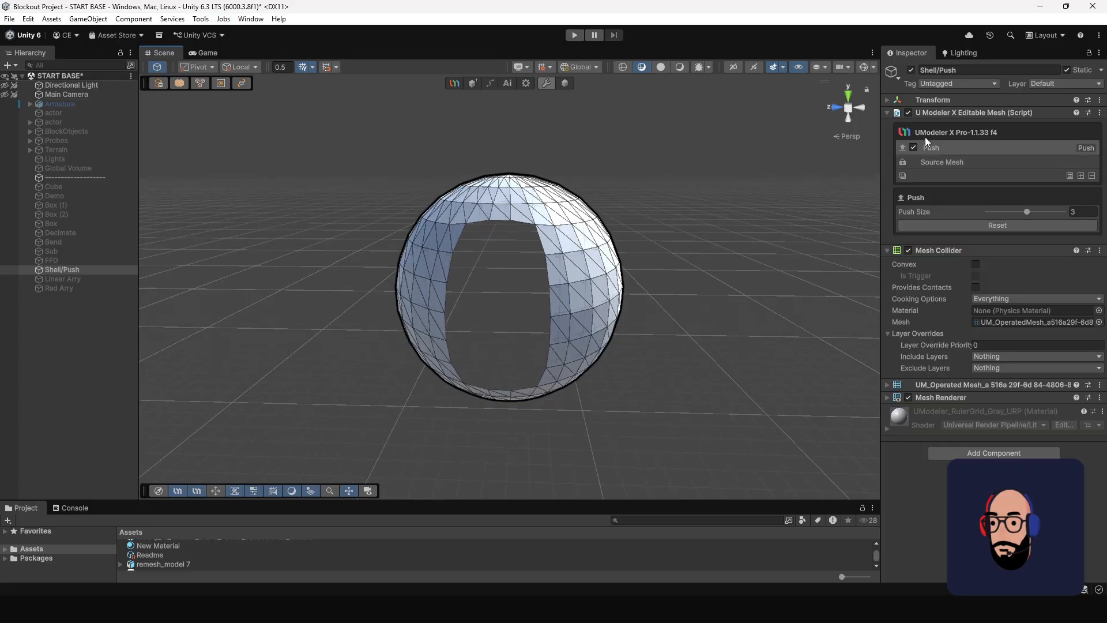
left_click(965, 161)
left_click_drag(424, 208, 468, 187, "alt")
scroll(461, 272, "up", 3)
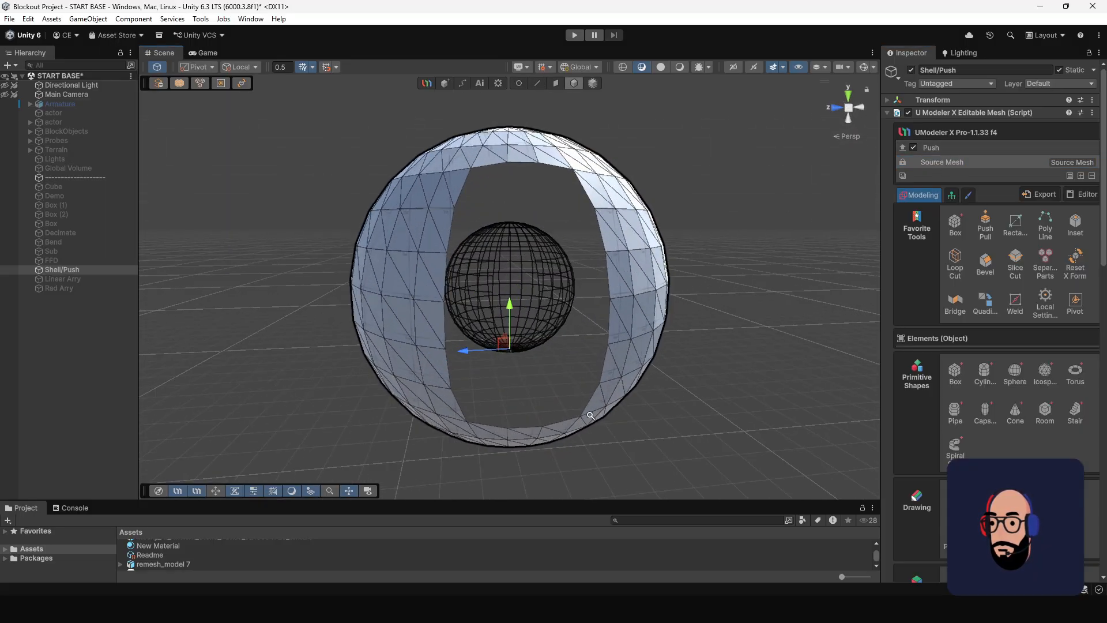
left_click_drag(548, 257, 482, 272, "alt")
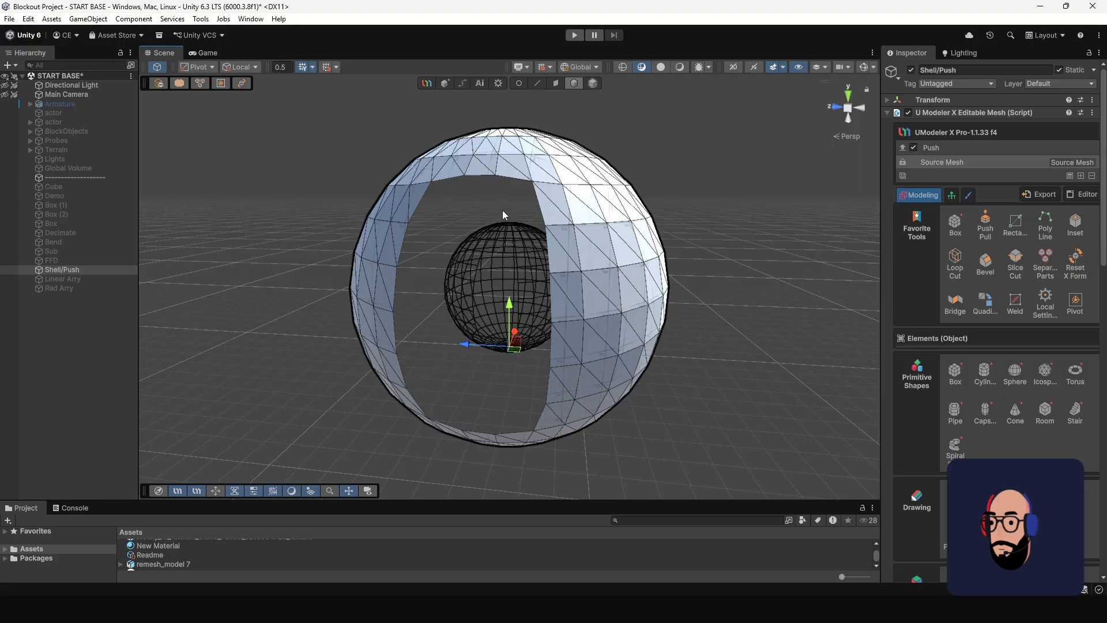
left_click_drag(502, 211, 518, 231, "alt")
left_click_drag(492, 276, 460, 200, "alt")
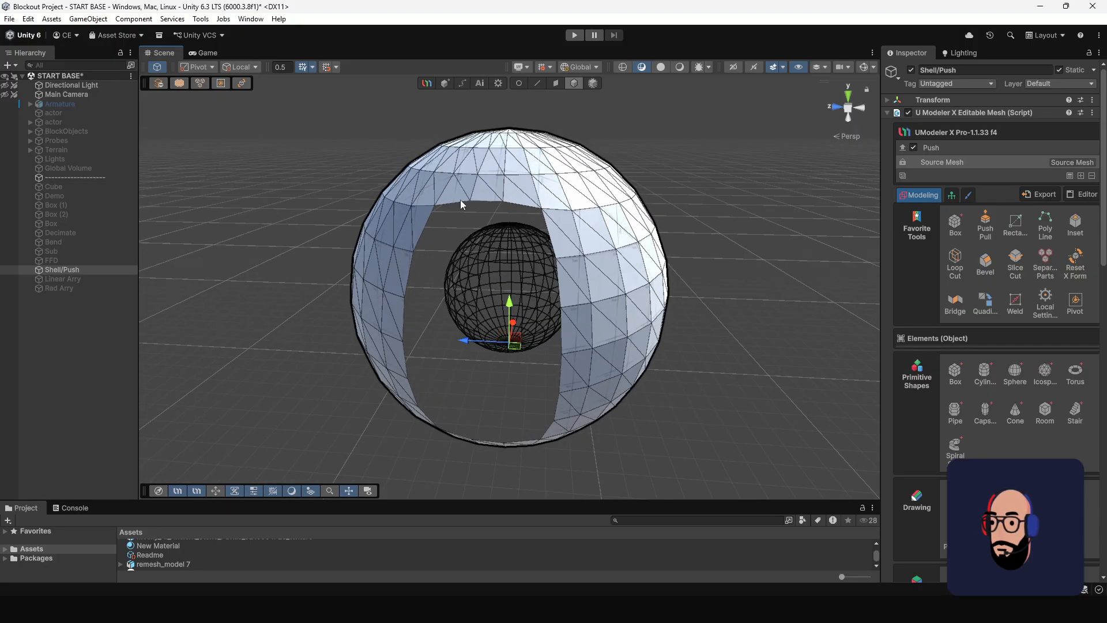
scroll(517, 340, "down", 4)
mouse_move(565, 250)
left_mouse_down("alt")
mouse_move(665, 240)
mouse_move(569, 231)
left_mouse_up("alt")
left_click(944, 147)
left_click_drag(874, 190, 735, 279, "alt")
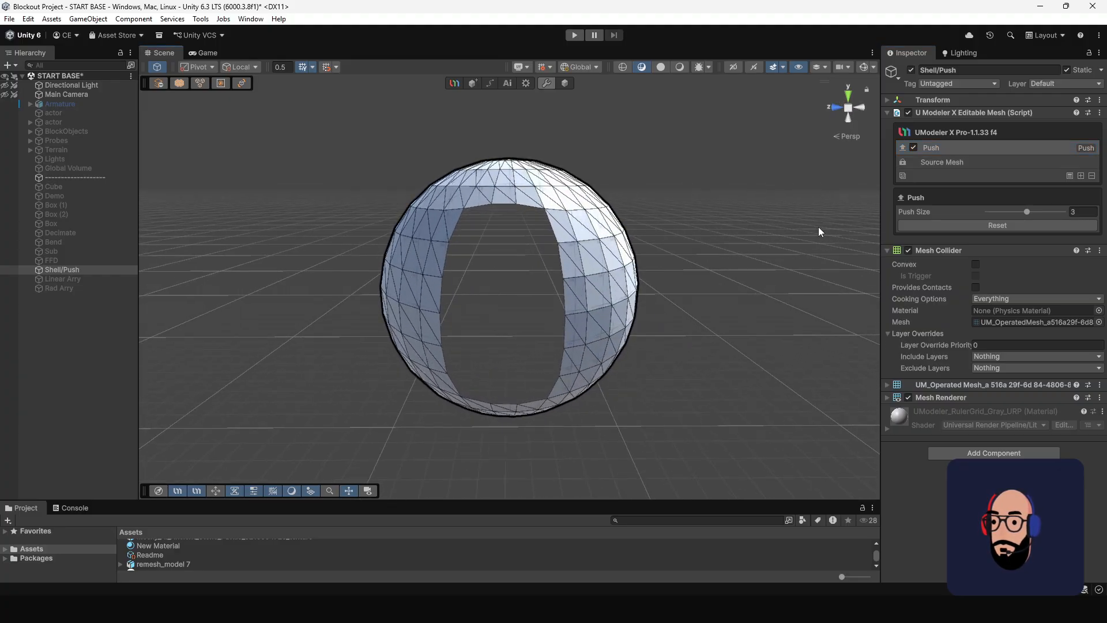
Add a Shell modifier above Push on the sphere and set its Inner Size to 0.09.
left_click(1081, 175)
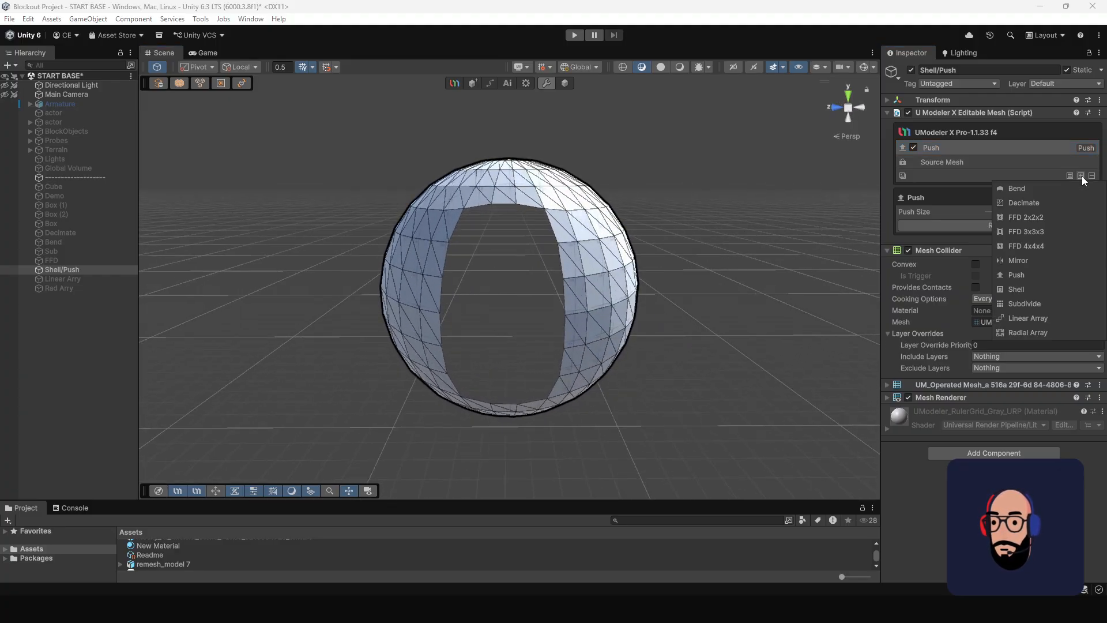
left_click(1031, 288)
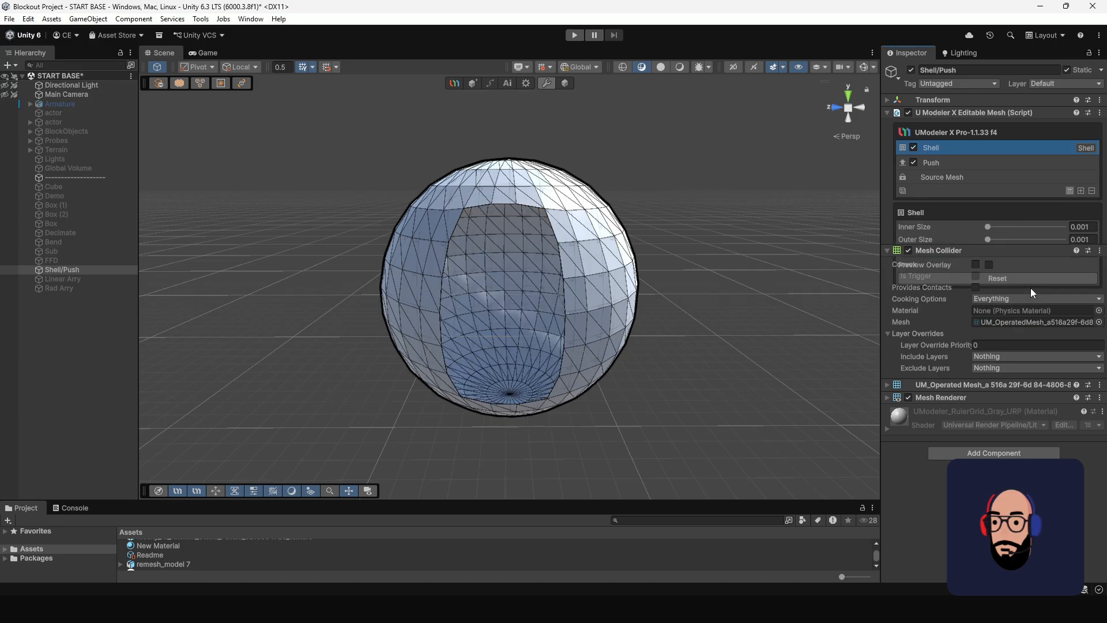
left_click(1089, 227)
left_click(1094, 228)
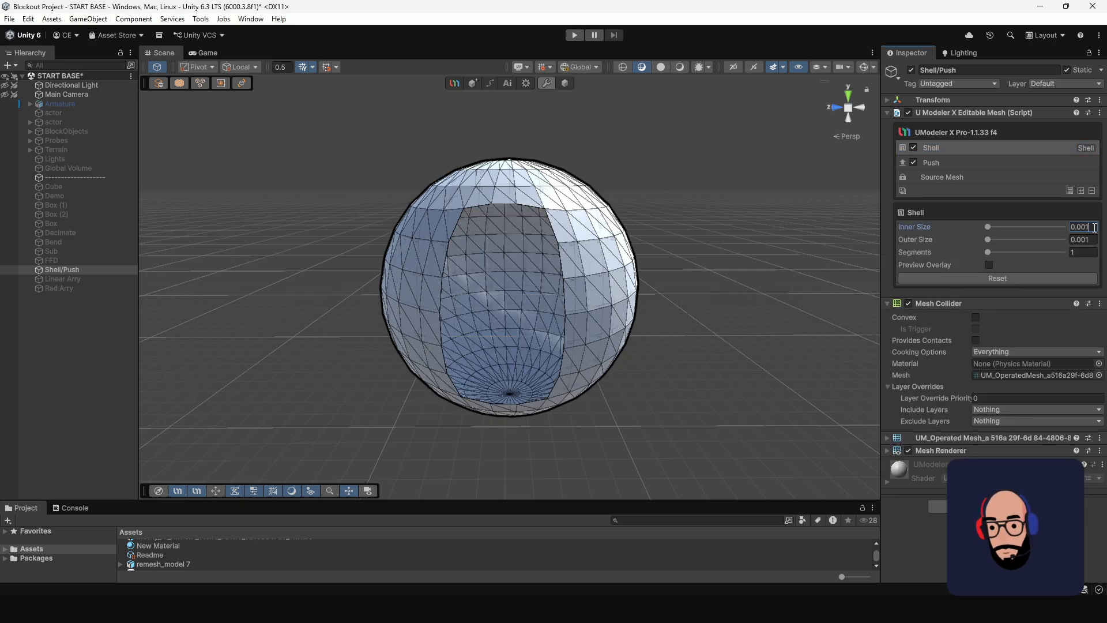
type("9")
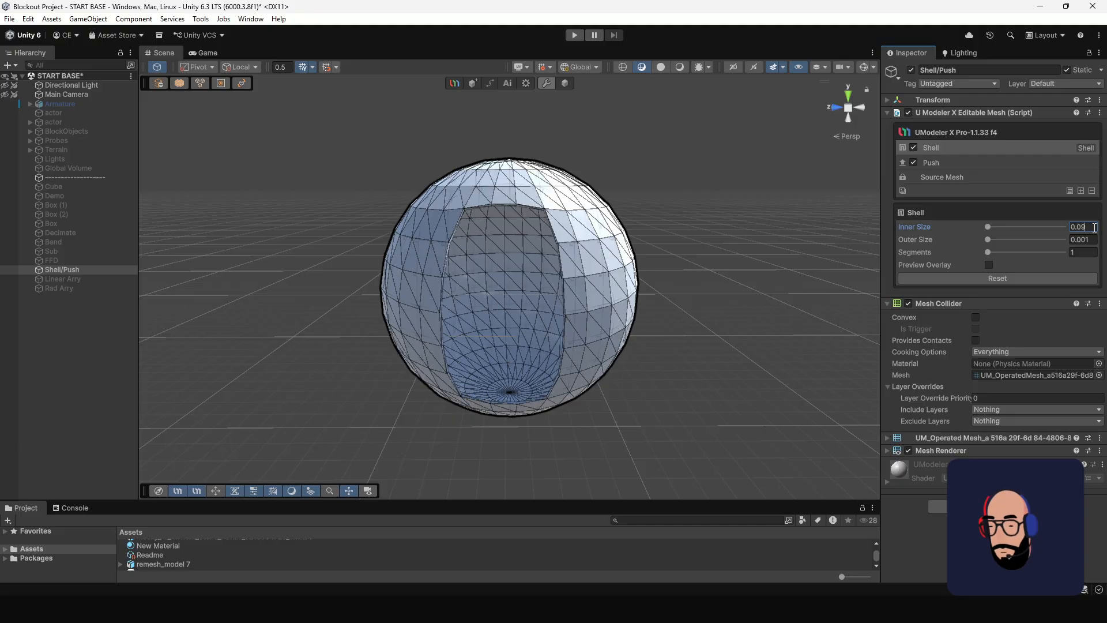
key("Return")
Switch the Push and Shell modifiers off and on in turn to compare their effects on the open sphere.
right_click_drag(580, 248, 630, 442, "alt")
left_click_drag(630, 439, 463, 309, "alt")
left_click(957, 162)
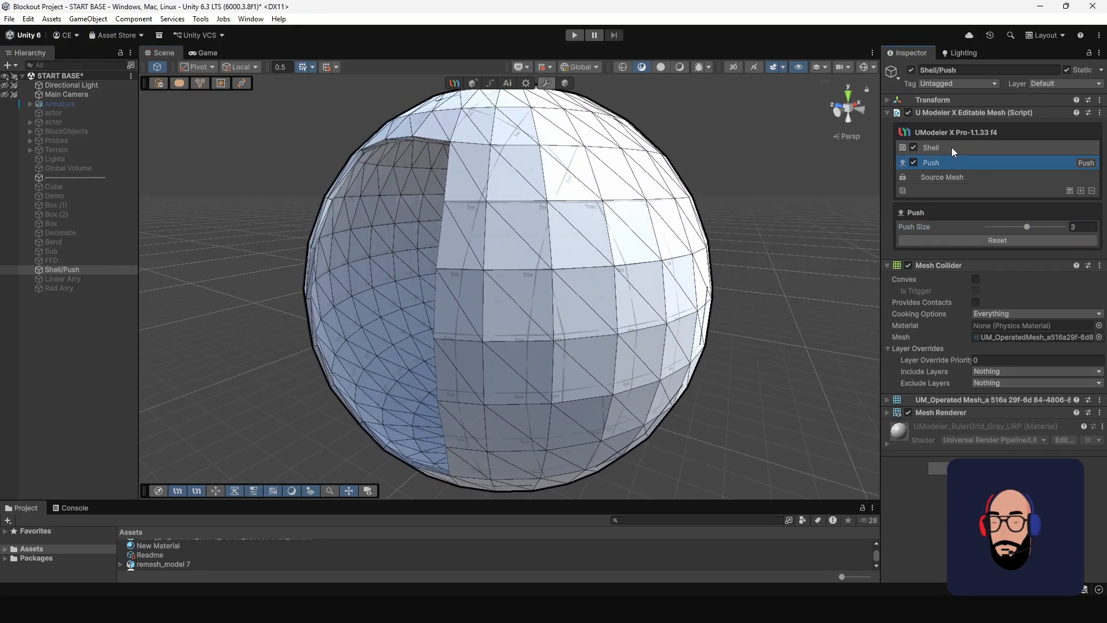
left_click(951, 147)
left_click(911, 162)
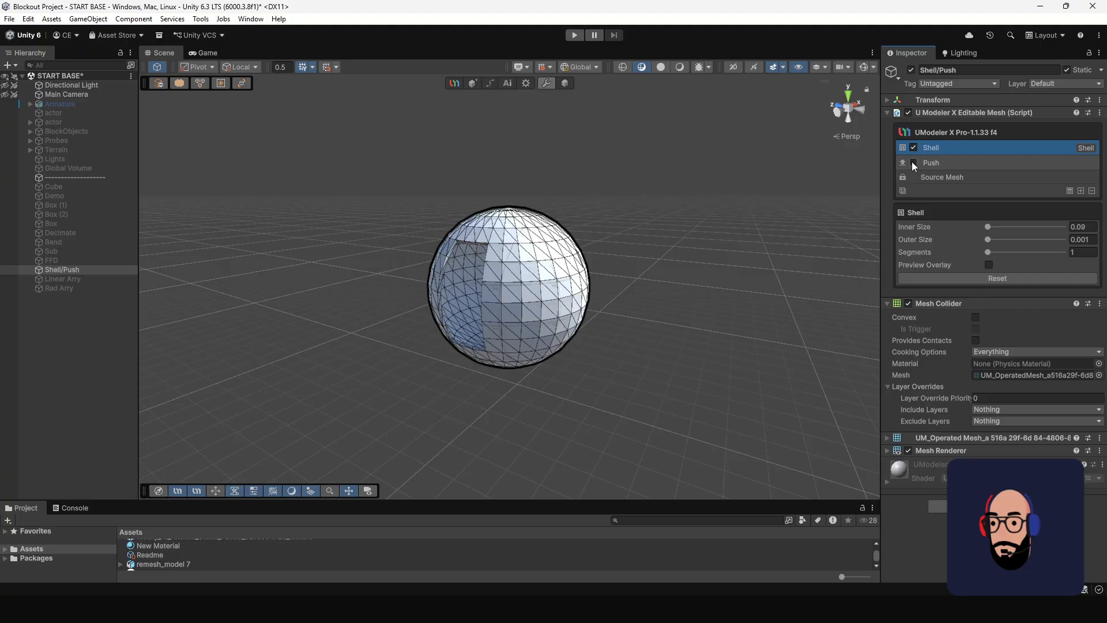
left_click(911, 161)
left_click(914, 148)
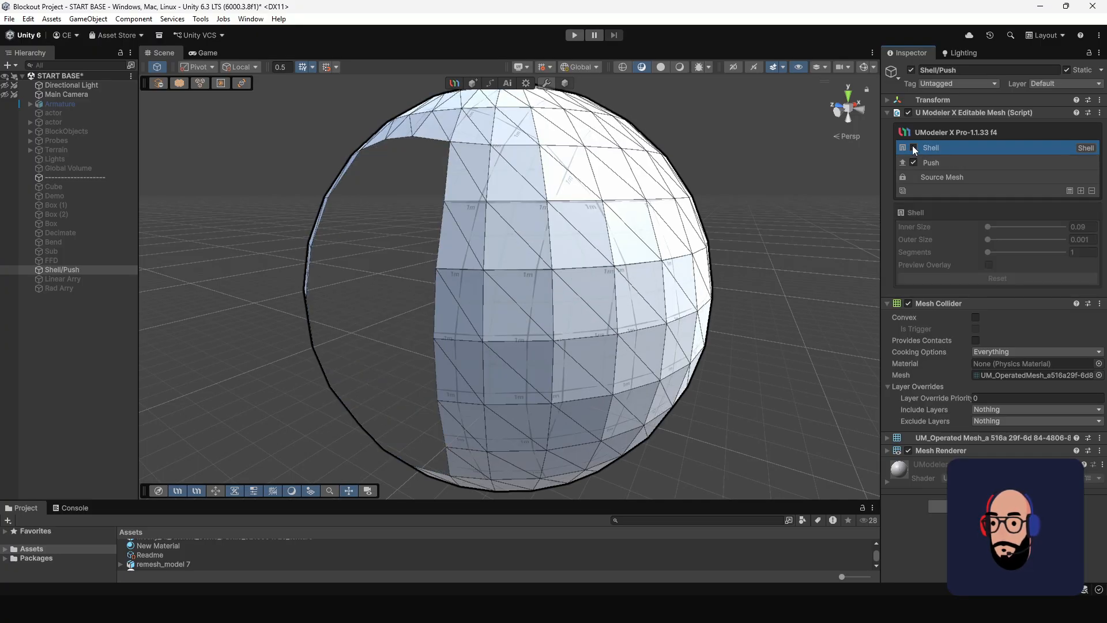
left_click(913, 148)
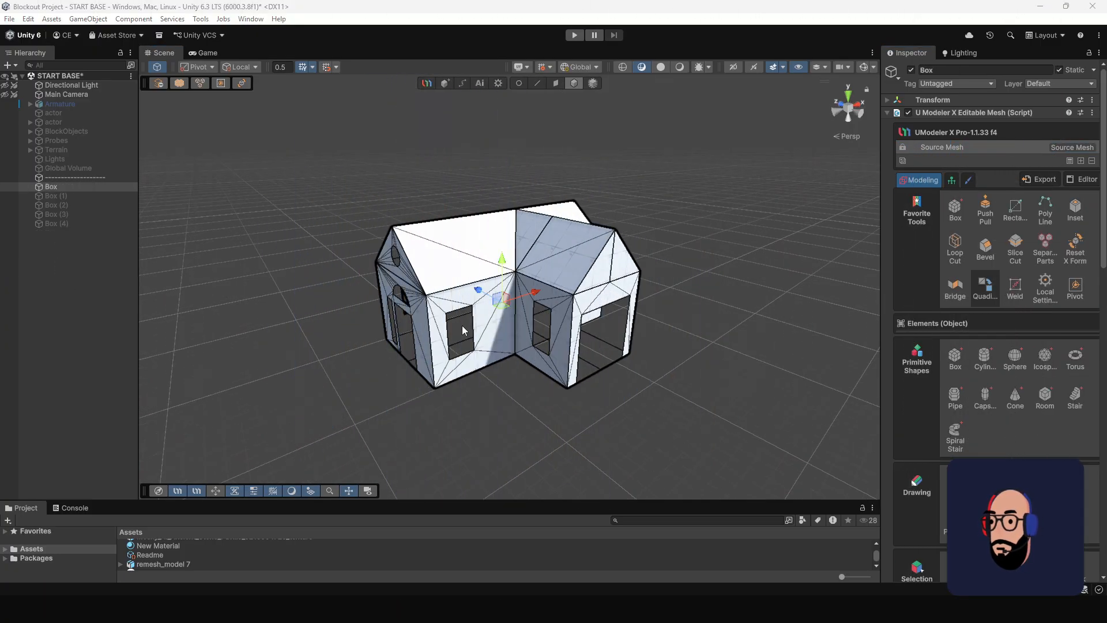
Add a Mirror modifier to the house mesh.
left_click_drag(452, 300, 398, 335, "alt")
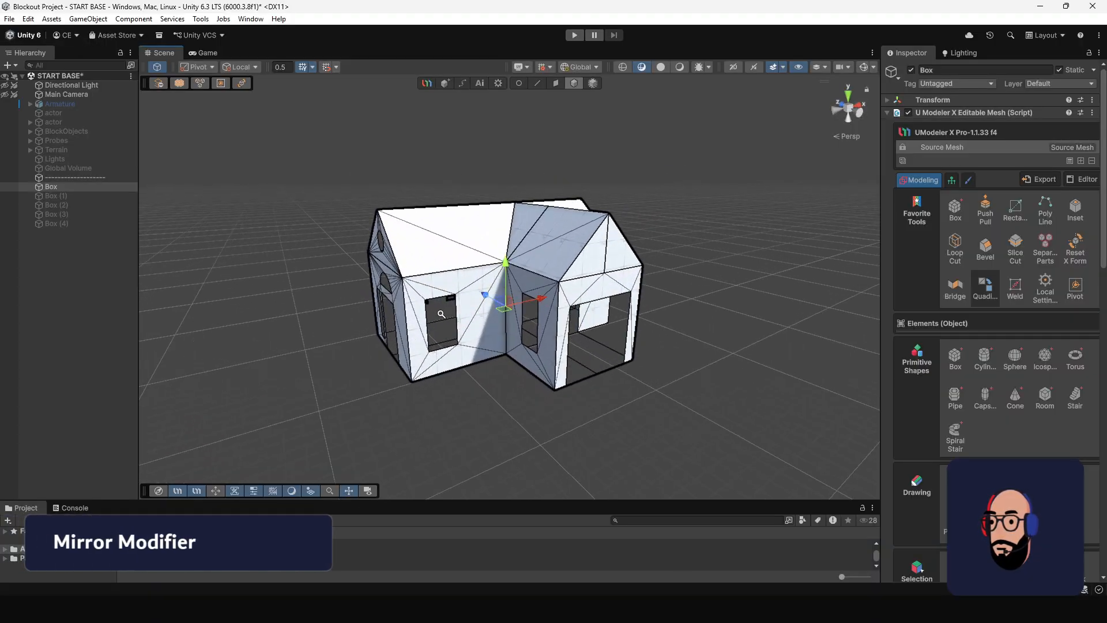
right_click_drag(398, 335, 467, 351, "alt")
left_click_drag(467, 351, 493, 352, "alt")
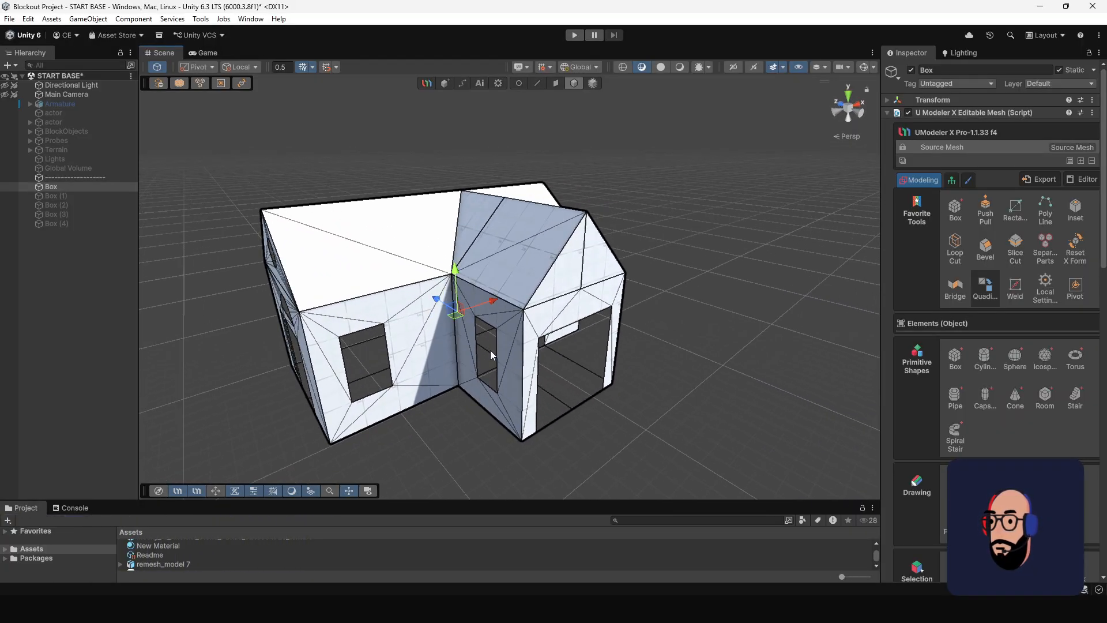
left_click_drag(563, 381, 542, 352, "alt")
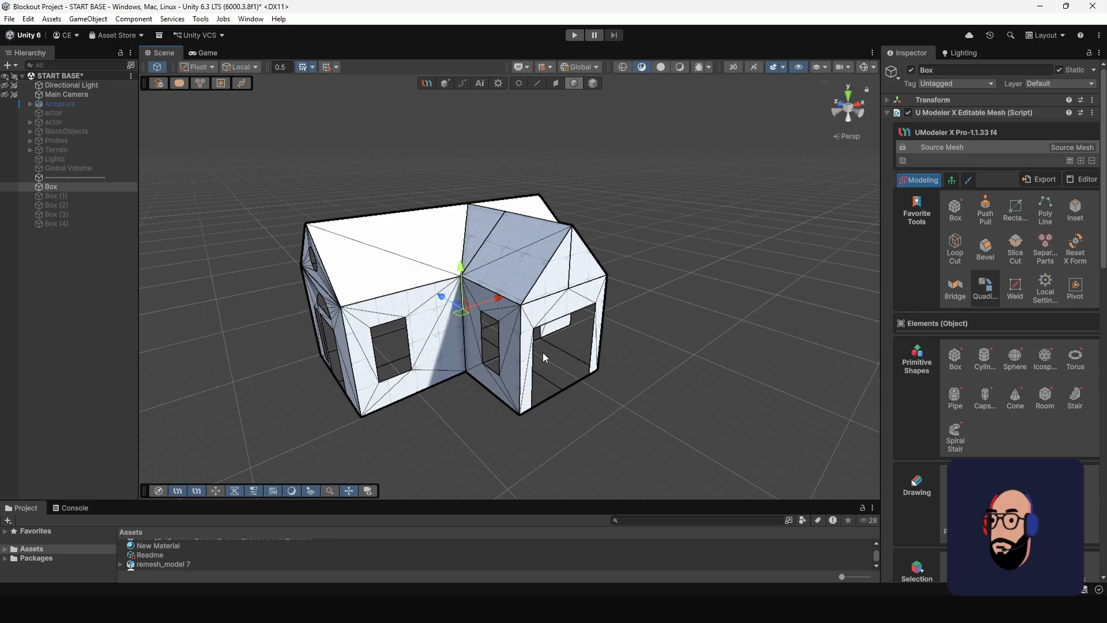
left_click(1081, 161)
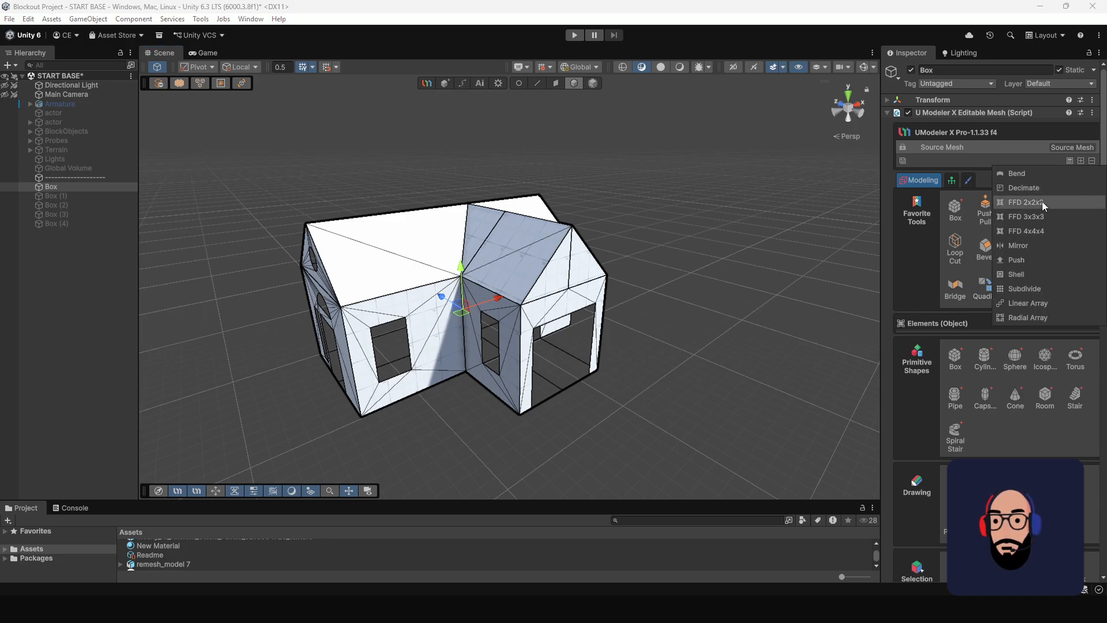
left_click(1022, 244)
left_click_drag(507, 277, 466, 219, "alt")
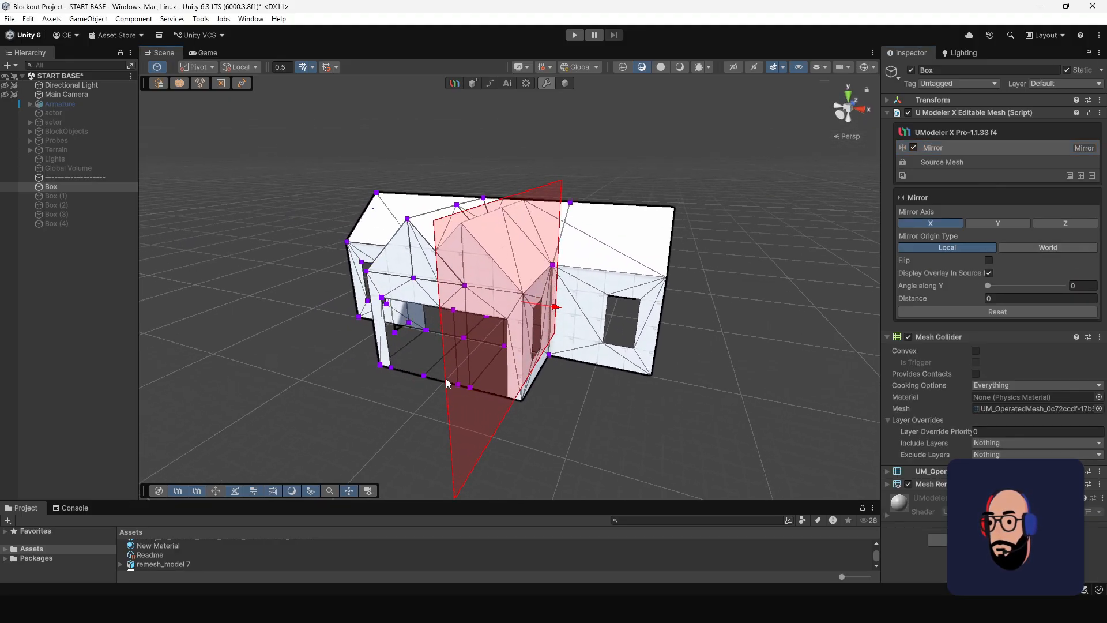
Try the Y and Z mirror axes on the house and return to the X axis.
left_click(991, 221)
left_click(1054, 222)
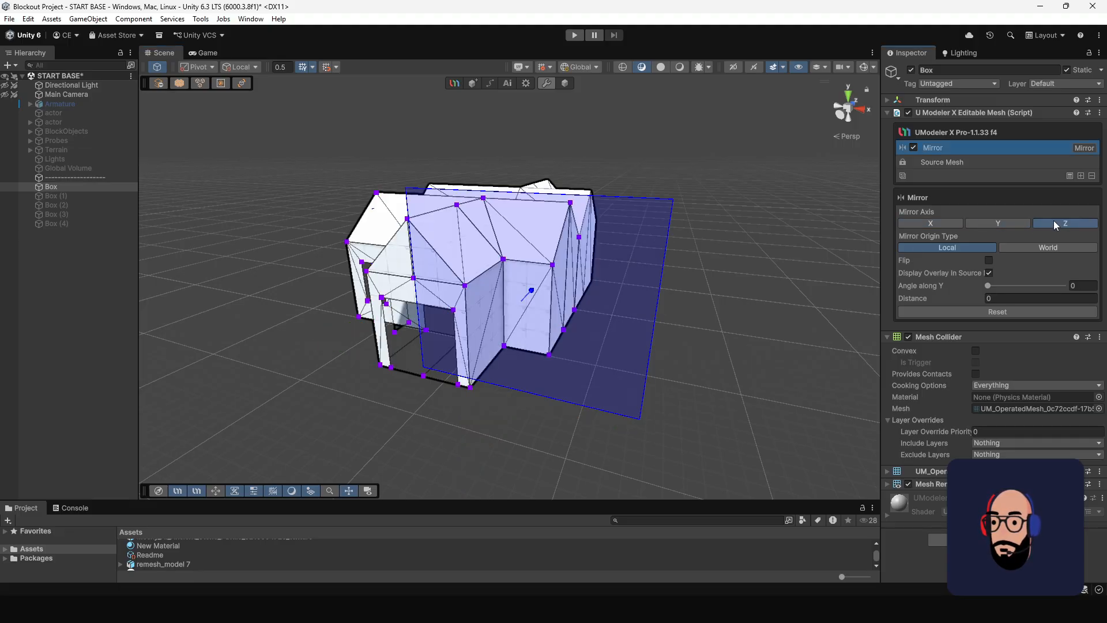
left_click(940, 223)
Move the X mirror plane away from the house to a distance of about 5.16, separating the mirrored copy.
left_click_drag(521, 259, 539, 269, "alt")
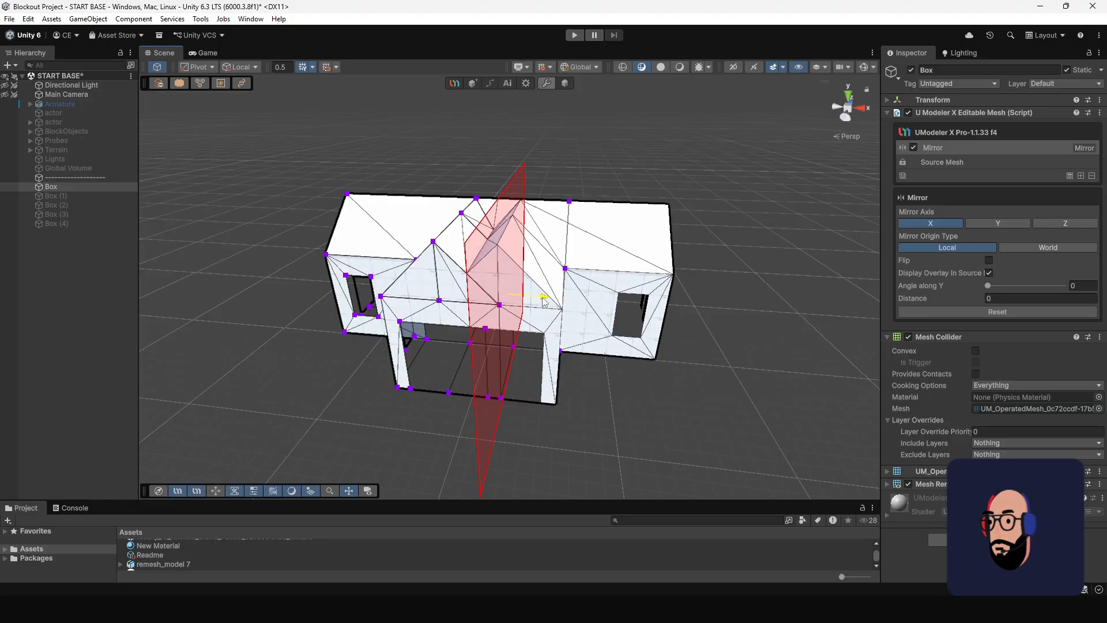
left_click_drag(543, 301, 440, 248)
scroll(553, 306, "down", 3)
left_click_drag(512, 252, 587, 352, "alt")
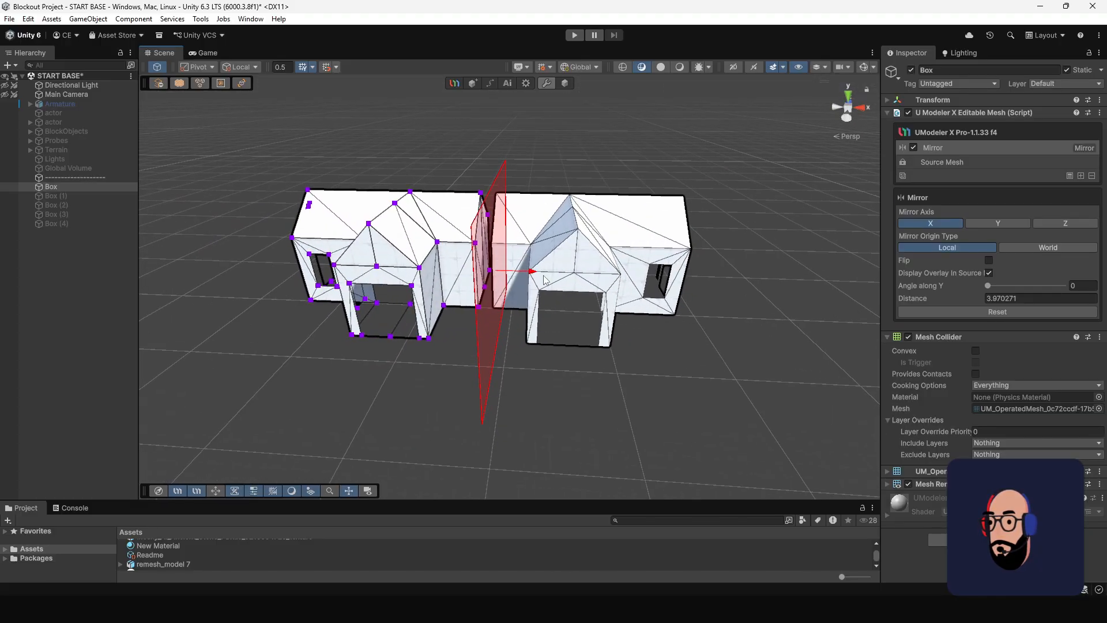
left_click_drag(539, 274, 527, 281)
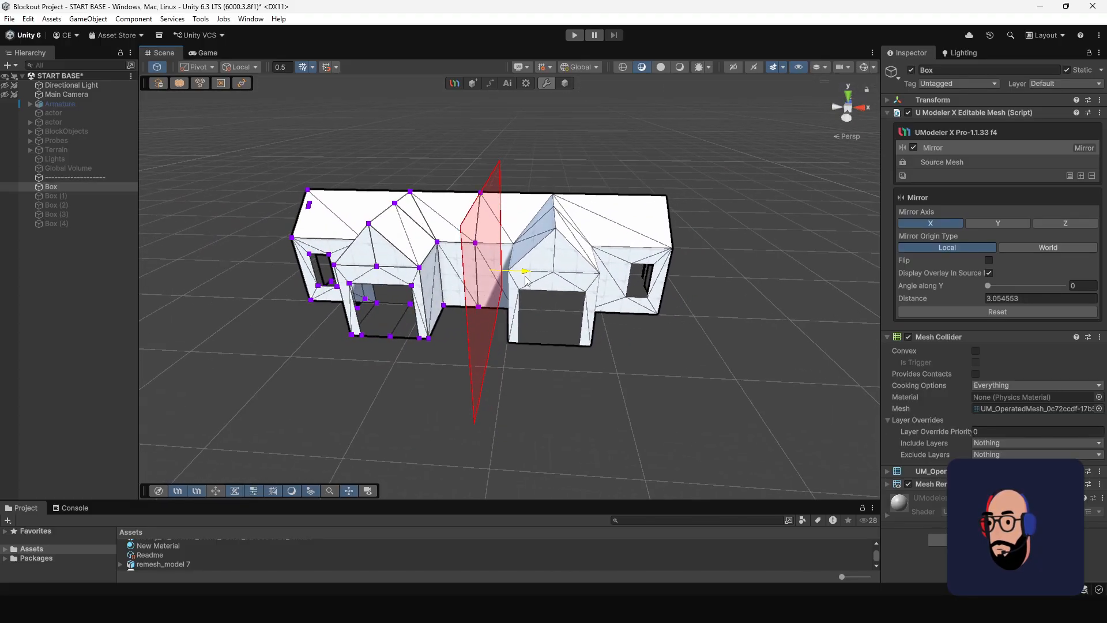
left_click_drag(623, 259, 403, 230, "alt")
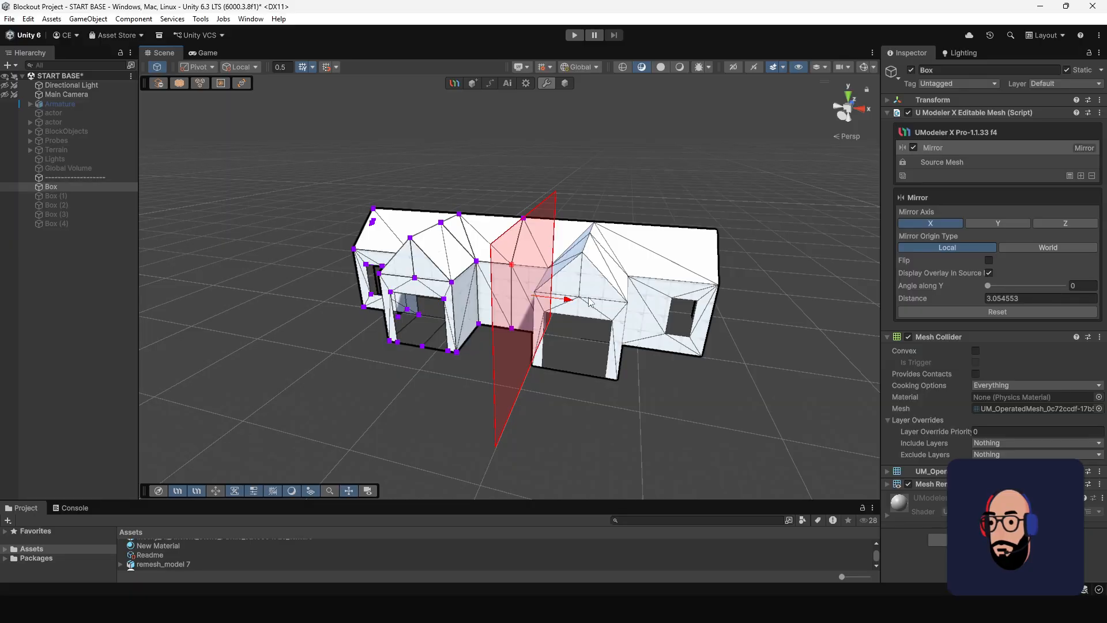
left_click_drag(569, 300, 600, 302)
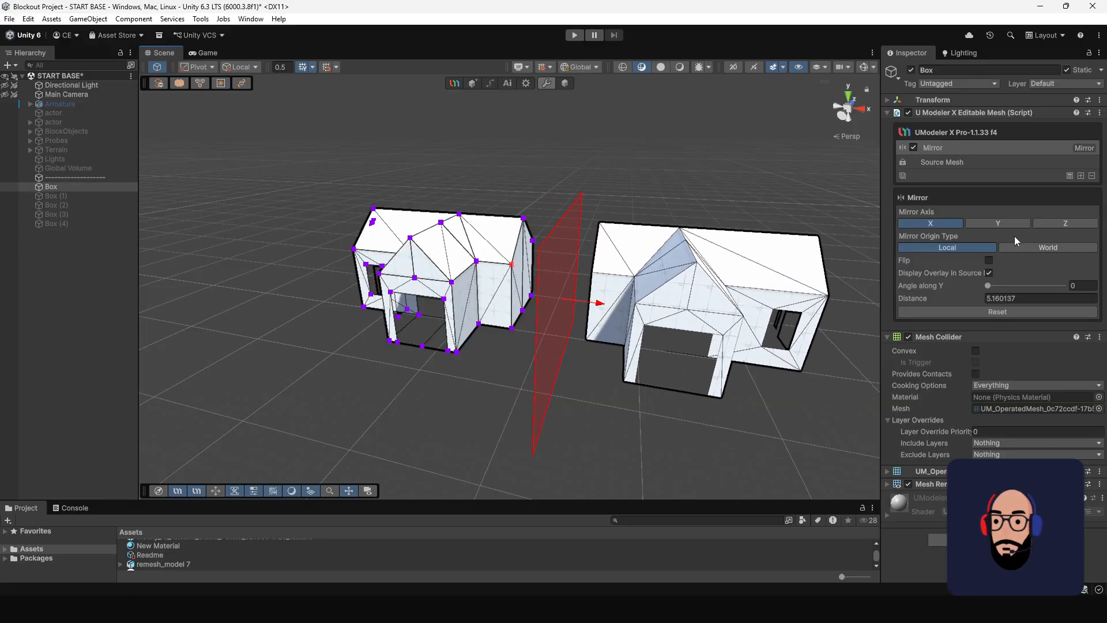
Switch the house's mirror axis to Y and raise the mirror plane to a distance of about 6.32.
left_click(1001, 224)
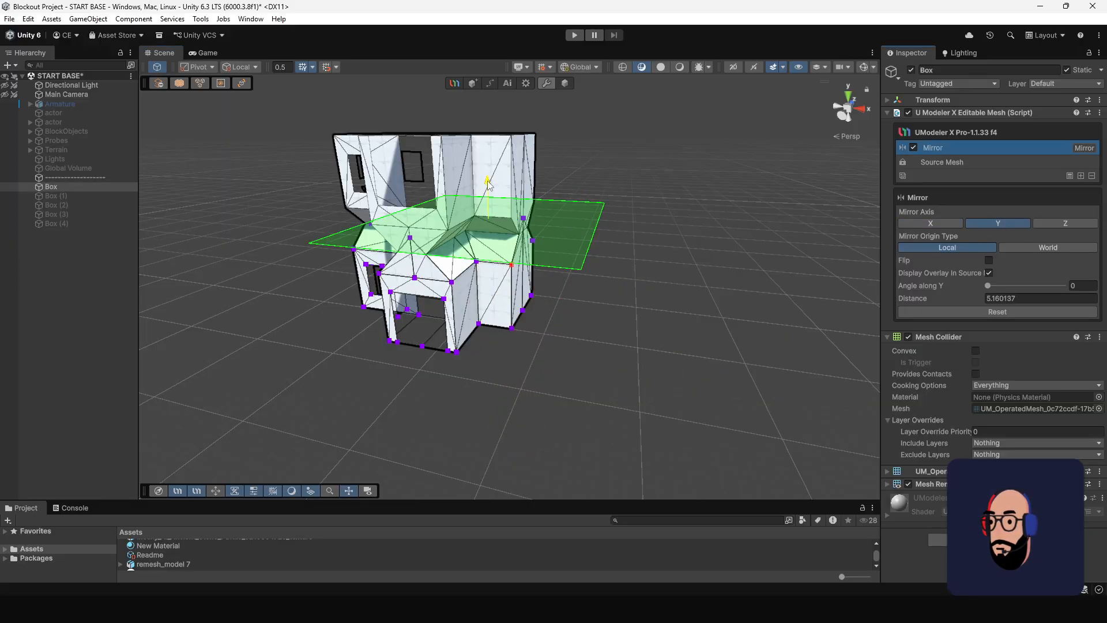
mouse_move(488, 184)
left_mouse_down()
mouse_move(487, 165)
mouse_move(486, 175)
left_mouse_up()
left_click_drag(489, 178, 548, 224, "alt")
middle_click_drag(548, 224, 641, 267)
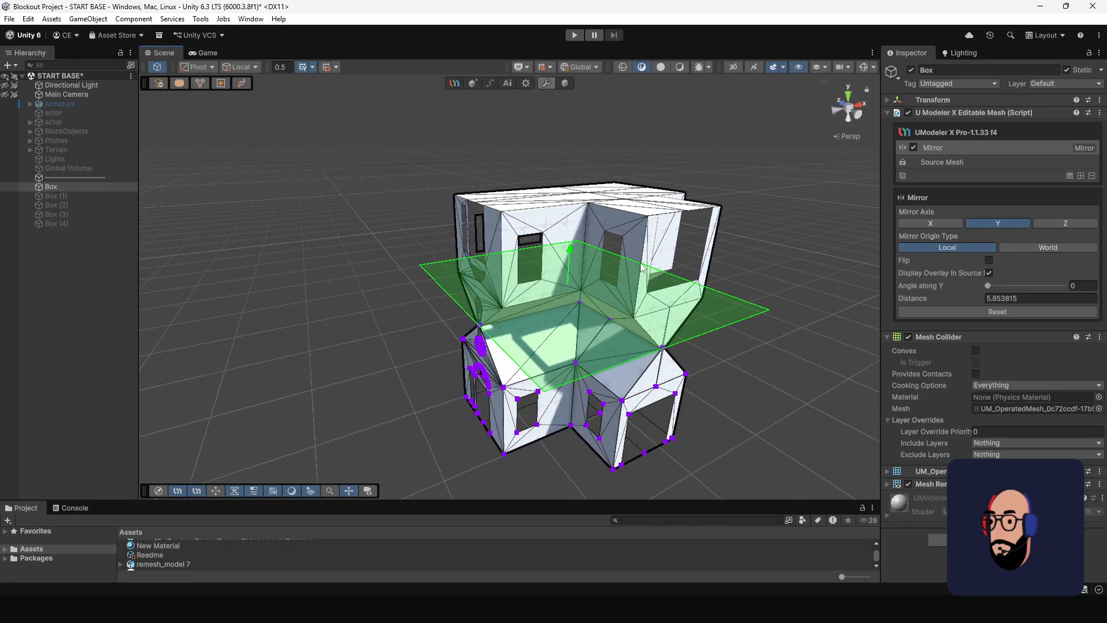
left_click_drag(642, 268, 552, 240, "alt")
left_click_drag(552, 240, 481, 271, "alt")
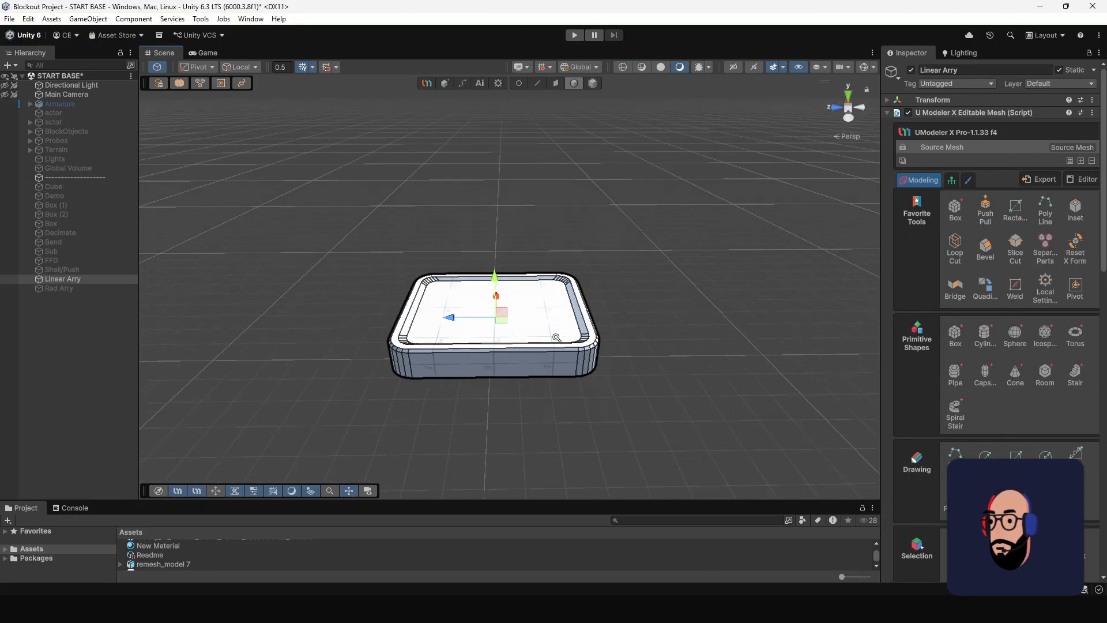
right_click_drag(557, 338, 556, 353, "alt")
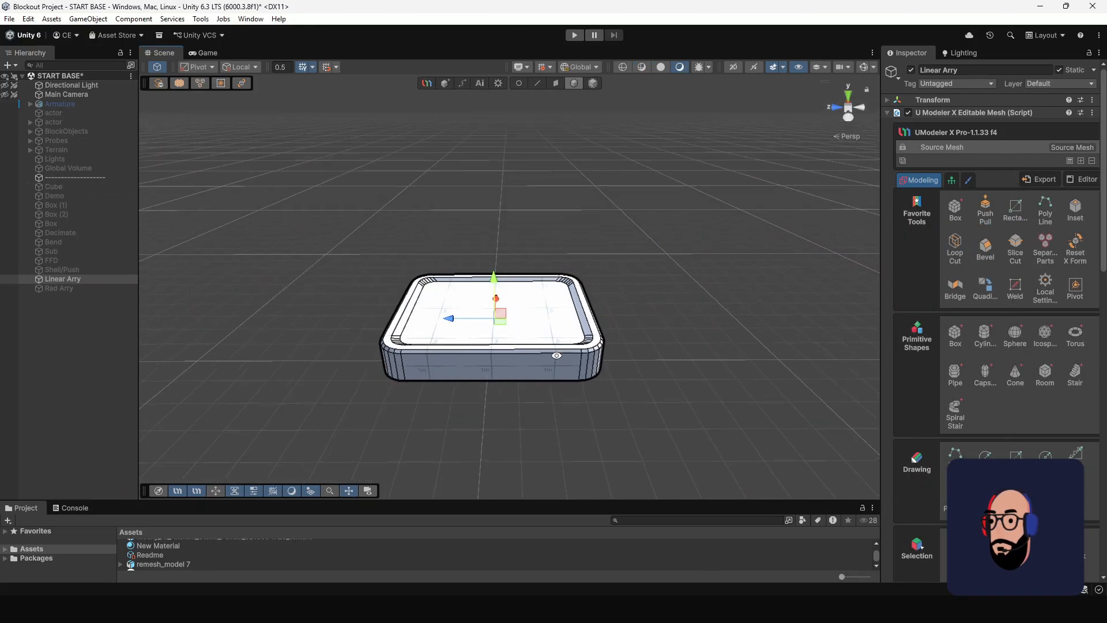
Add a Linear Array modifier to the rounded slab.
left_click_drag(556, 353, 556, 350, "alt")
right_click_drag(557, 368, 537, 352, "alt")
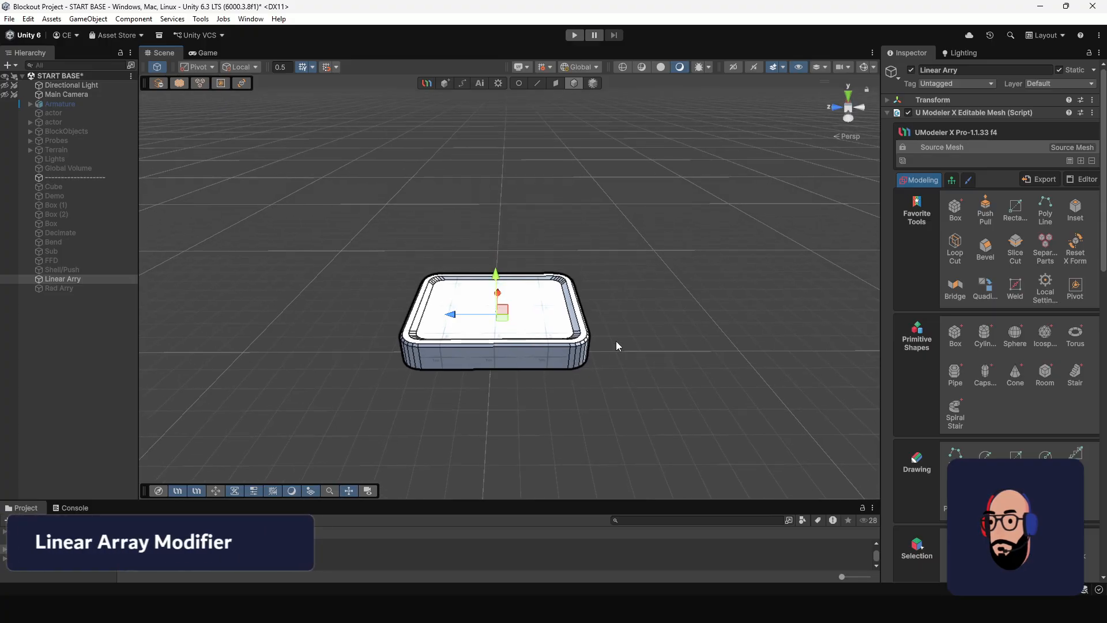
left_click(1081, 161)
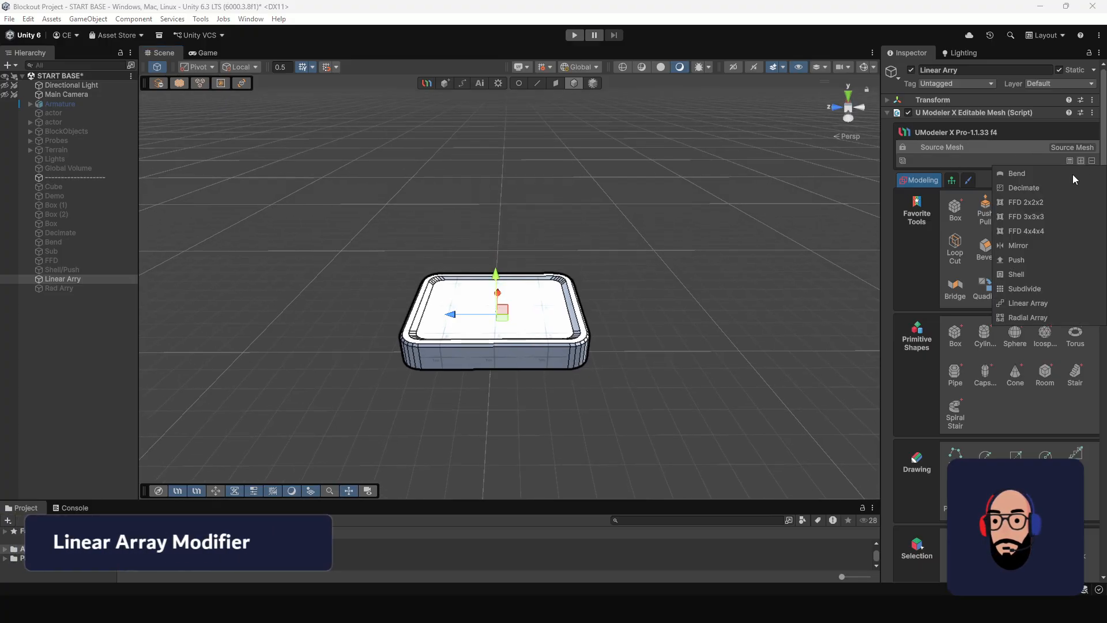
left_click(1022, 305)
left_click_drag(628, 309, 558, 415, "alt")
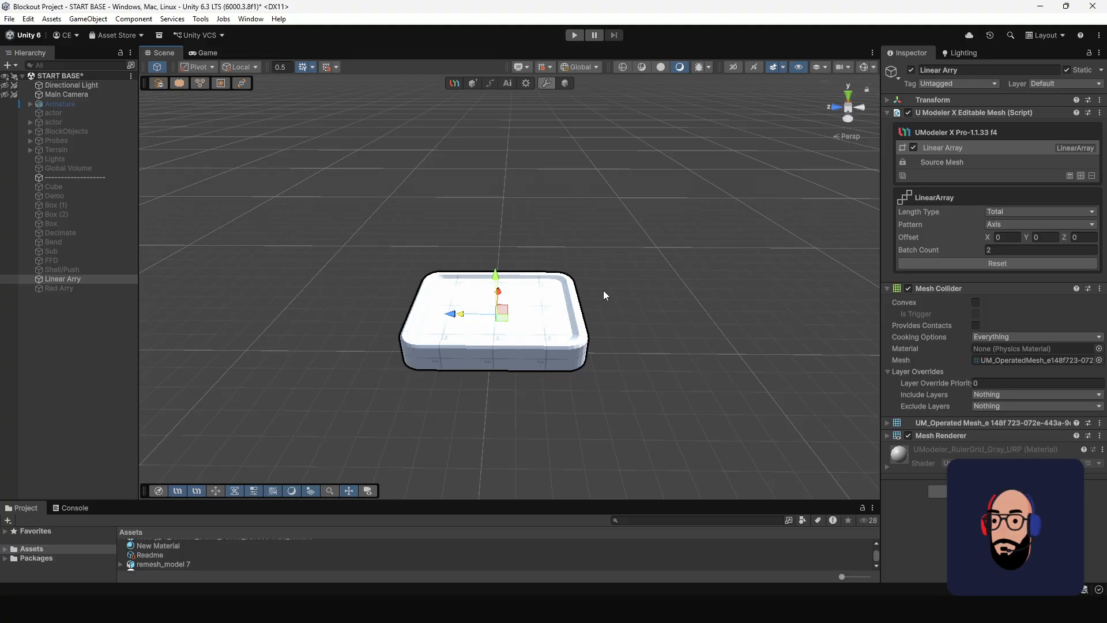
mouse_move(416, 304)
left_mouse_down("alt")
mouse_move(493, 323)
mouse_move(421, 303)
left_mouse_up("alt")
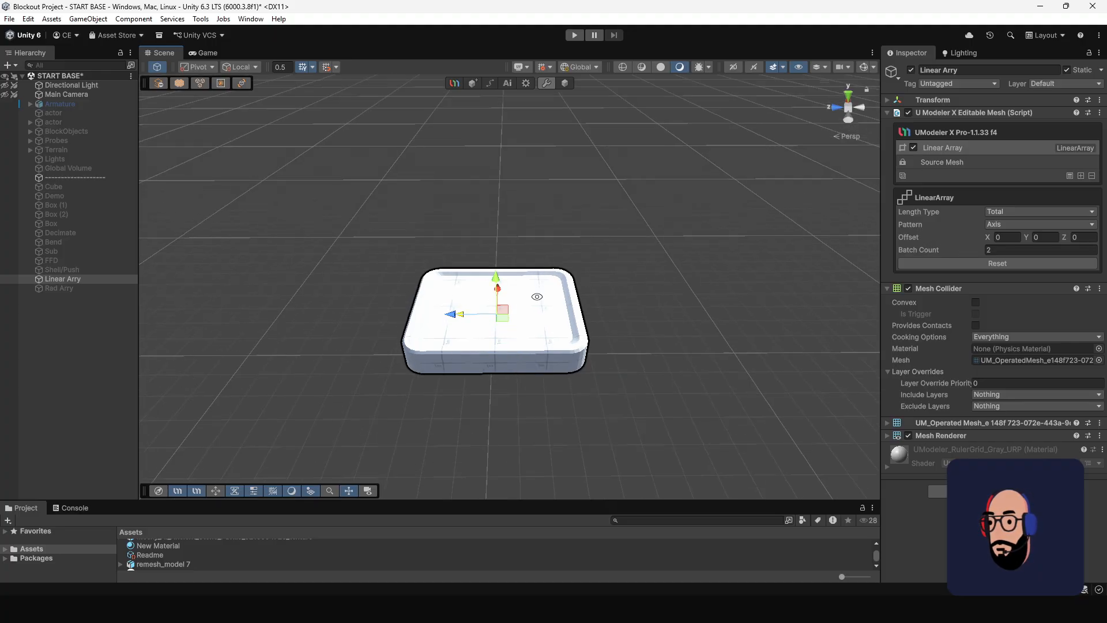
Offset the slab's array copy by about 10.43 along Z and set the Batch Count to 5.
left_click_drag(456, 314, 216, 300)
left_click_drag(556, 301, 805, 302, "alt")
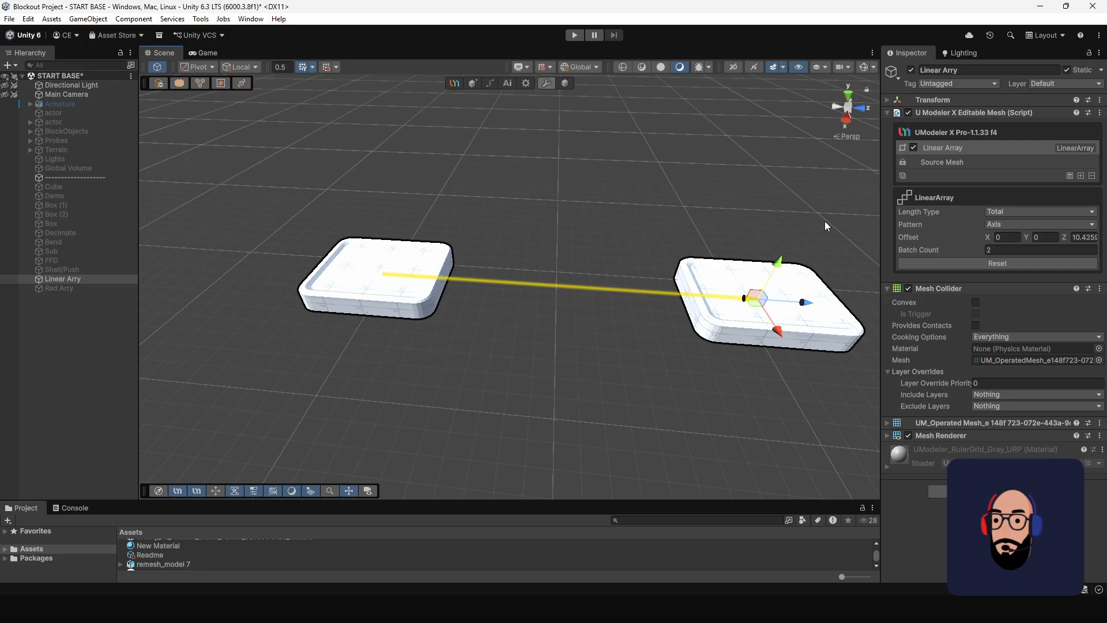
left_click_drag(719, 309, 619, 261, "alt")
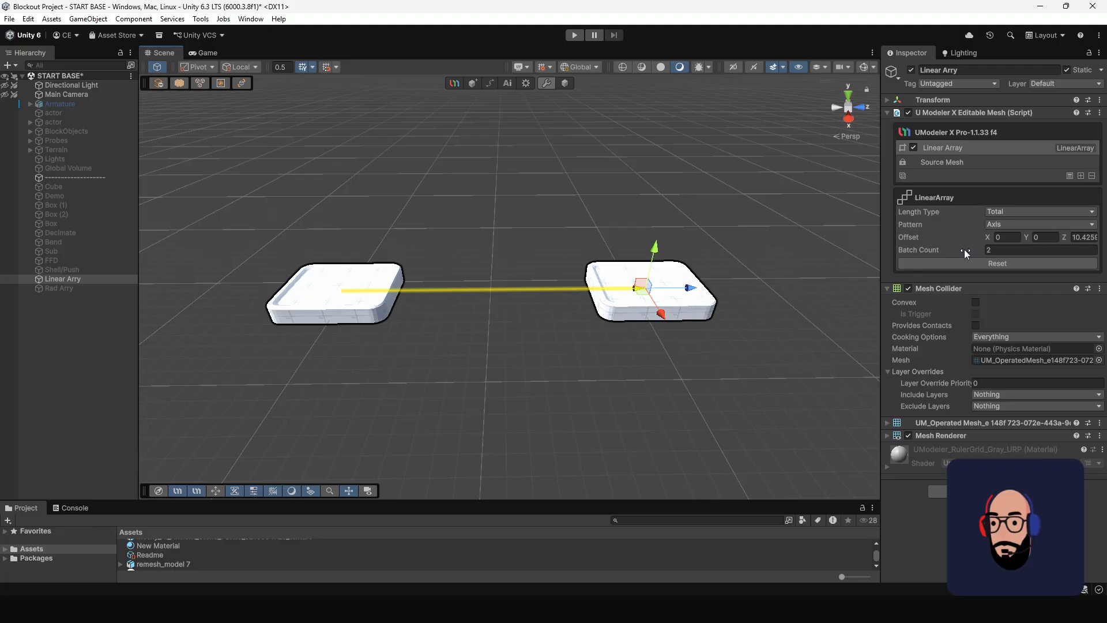
left_click_drag(964, 250, 969, 250)
scroll(651, 310, "down", 2)
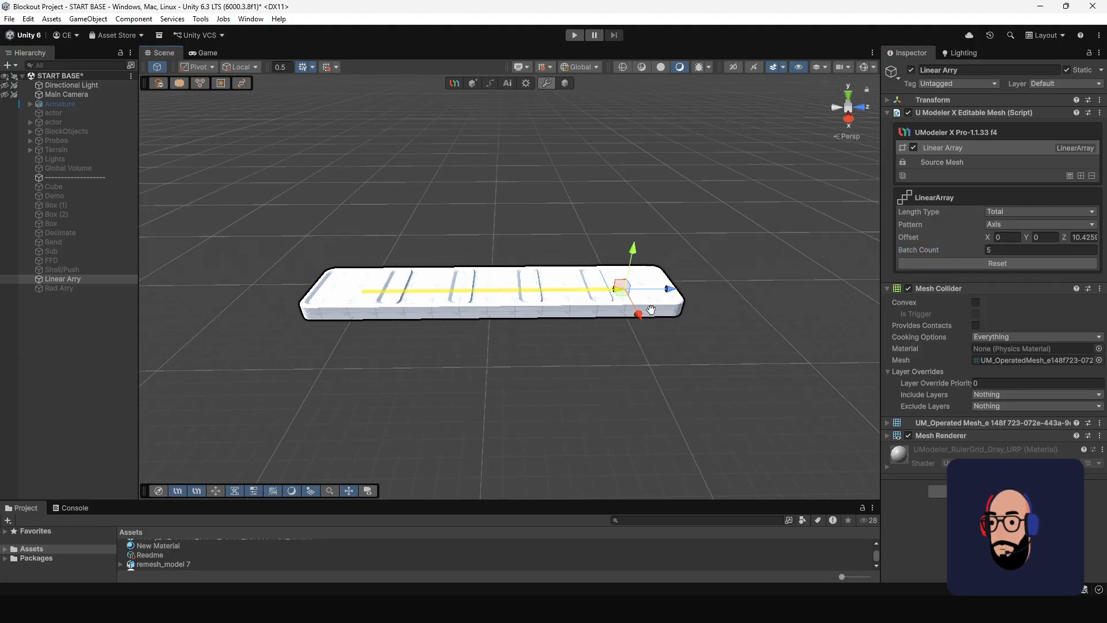
Extend the linear array along Z to an offset of about 19.55, spacing the five slabs apart.
left_click_drag(612, 289, 887, 305)
middle_click_drag(708, 352, 608, 349)
scroll(617, 288, "down", 3)
left_click_drag(617, 276, 528, 373, "alt")
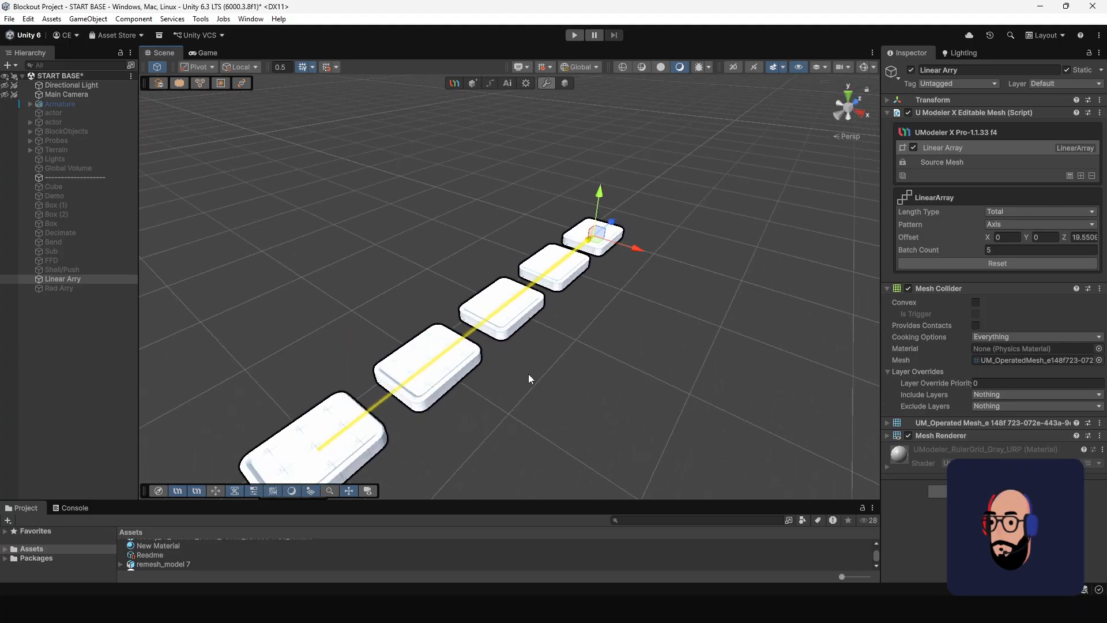
left_click_drag(651, 284, 557, 310, "alt")
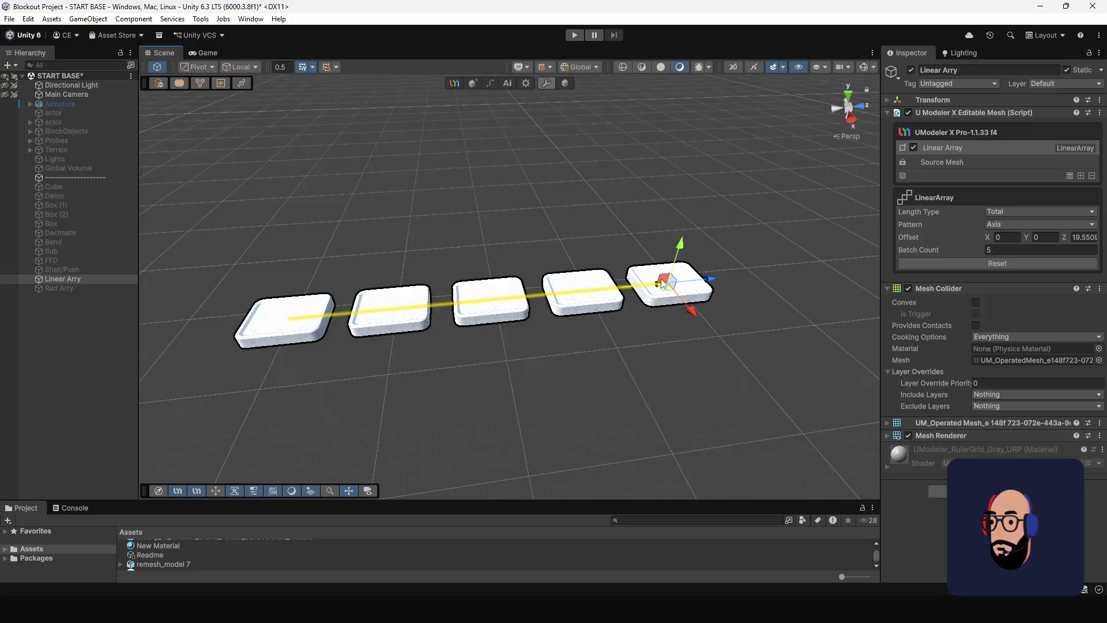
Raise the array's end to a Y offset of about 7.36 and shift it to an X offset of about -0.9.
left_click_drag(663, 279, 655, 146, "alt")
left_click_drag(679, 309, 613, 369, "alt")
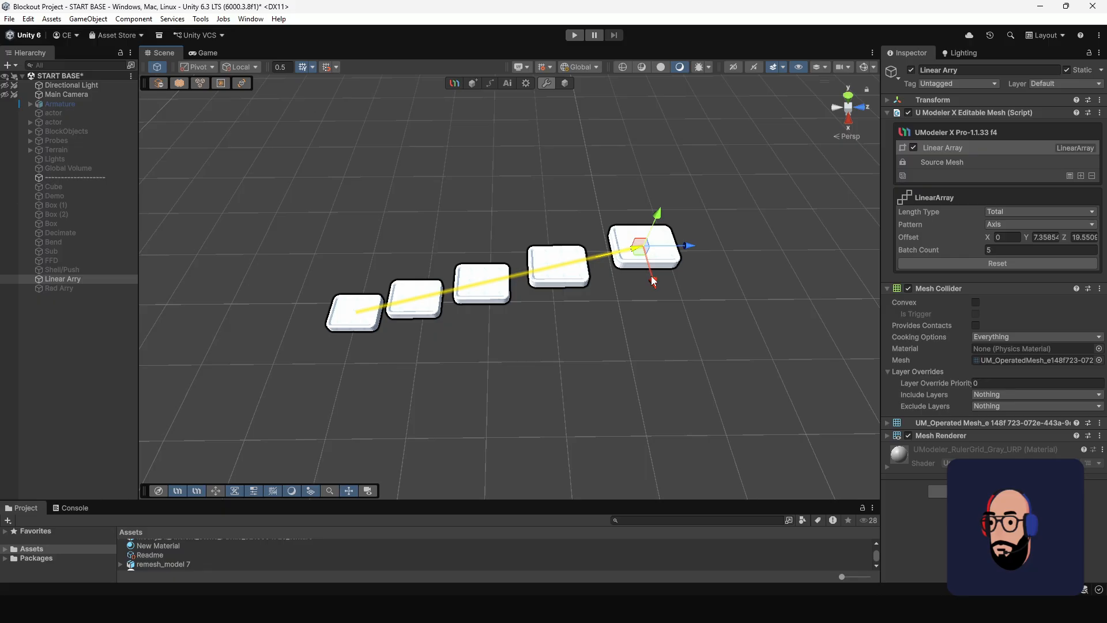
mouse_move(652, 280)
left_mouse_down()
mouse_move(645, 223)
mouse_move(635, 336)
mouse_move(645, 275)
left_mouse_up()
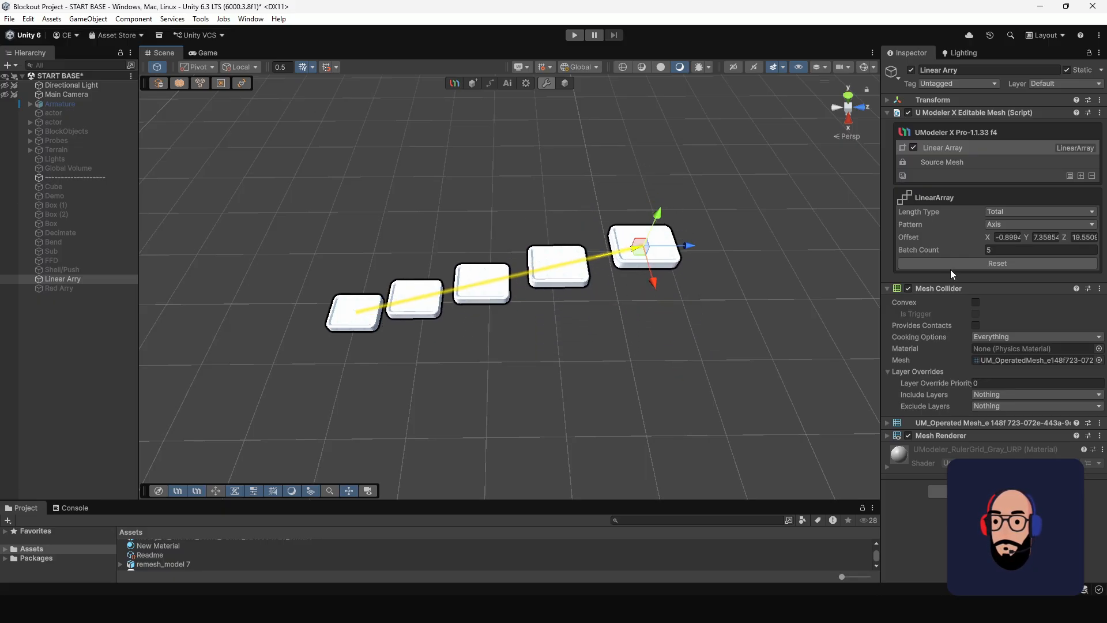
Adjust the five-slab array into a compact staircase with offsets of X 0, Y about 6.72 and Z about 12.39.
left_click(963, 249)
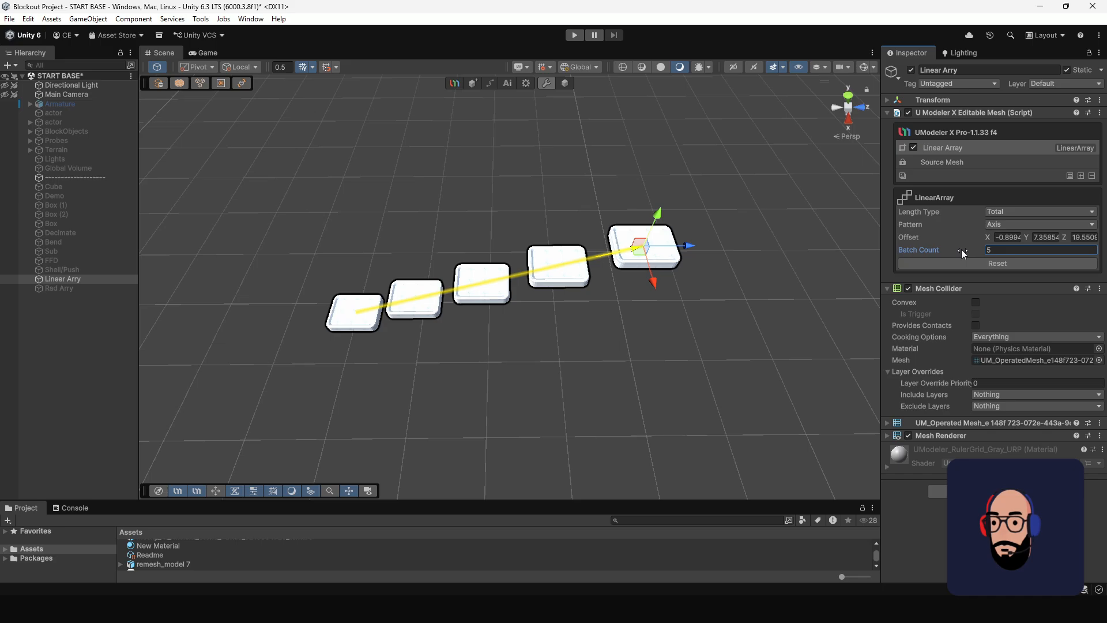
mouse_move(960, 249)
left_mouse_down()
mouse_move(970, 250)
mouse_move(960, 252)
left_mouse_up()
left_click_drag(693, 248, 562, 280)
left_click_drag(512, 303, 534, 177, "alt")
left_click_drag(528, 136, 524, 260)
left_click_drag(431, 270, 531, 248, "alt")
scroll(591, 375, "up", 2)
middle_click_drag(592, 377, 598, 304)
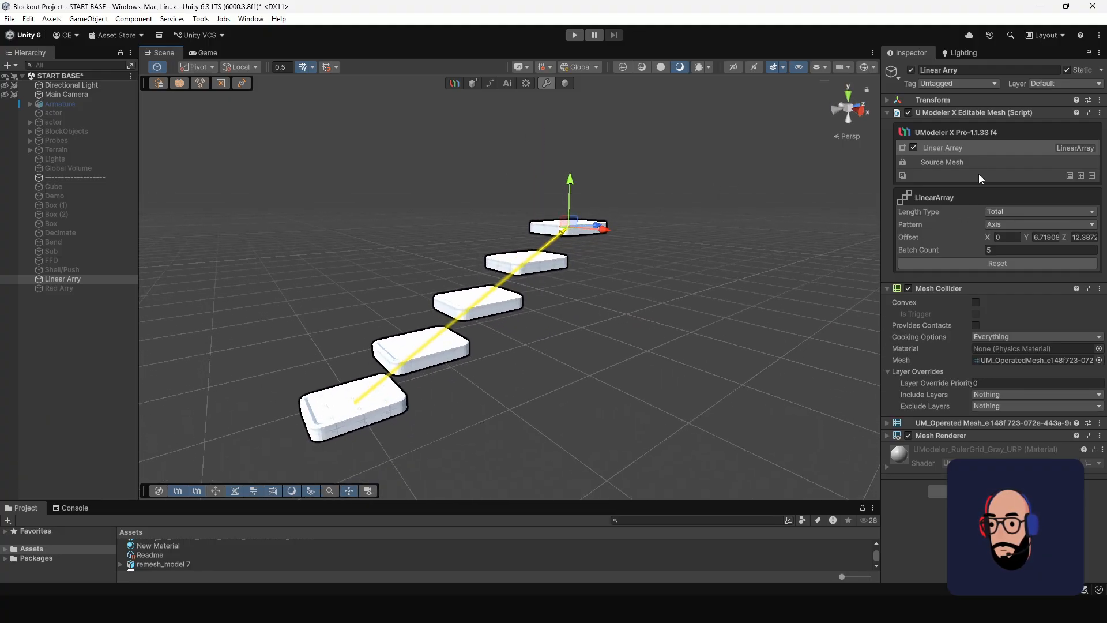
In the Source Mesh, select the vertices along one side of the first slab and pull them outward to widen it.
left_click(967, 162)
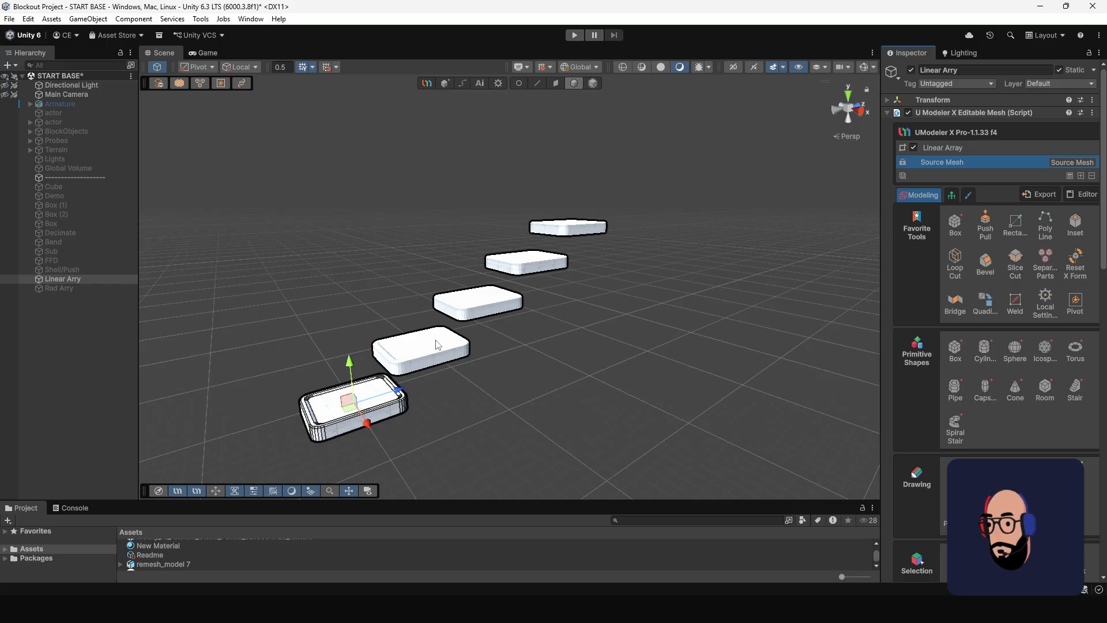
left_click_drag(426, 363, 582, 430, "alt")
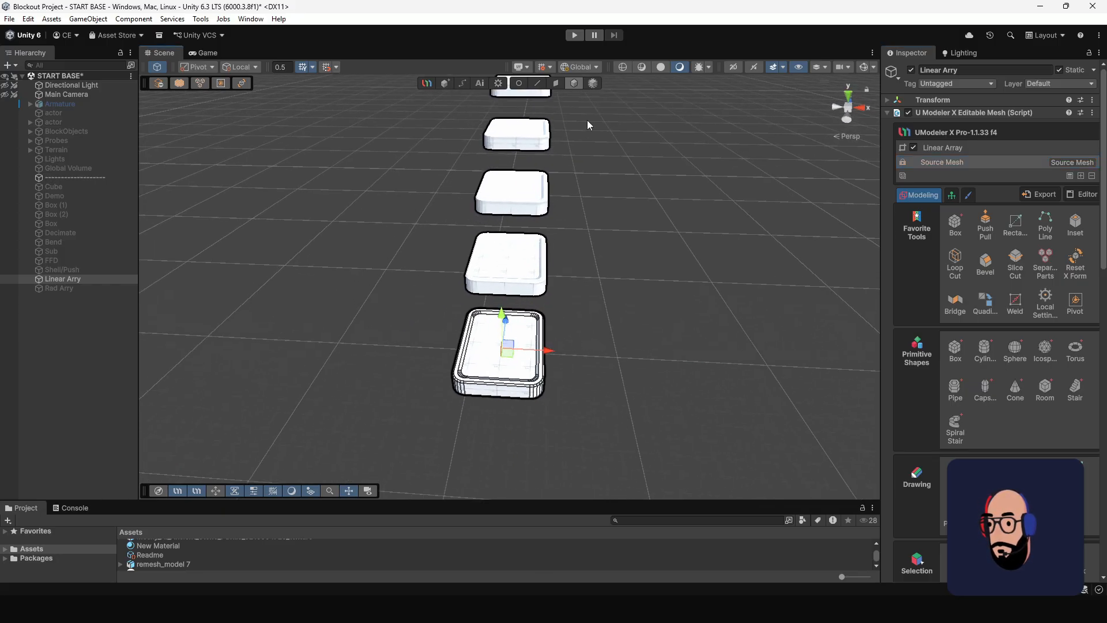
left_click(519, 85)
left_click_drag(421, 273, 502, 429)
left_click_drag(514, 314, 419, 317)
left_click_drag(557, 369, 865, 276, "alt")
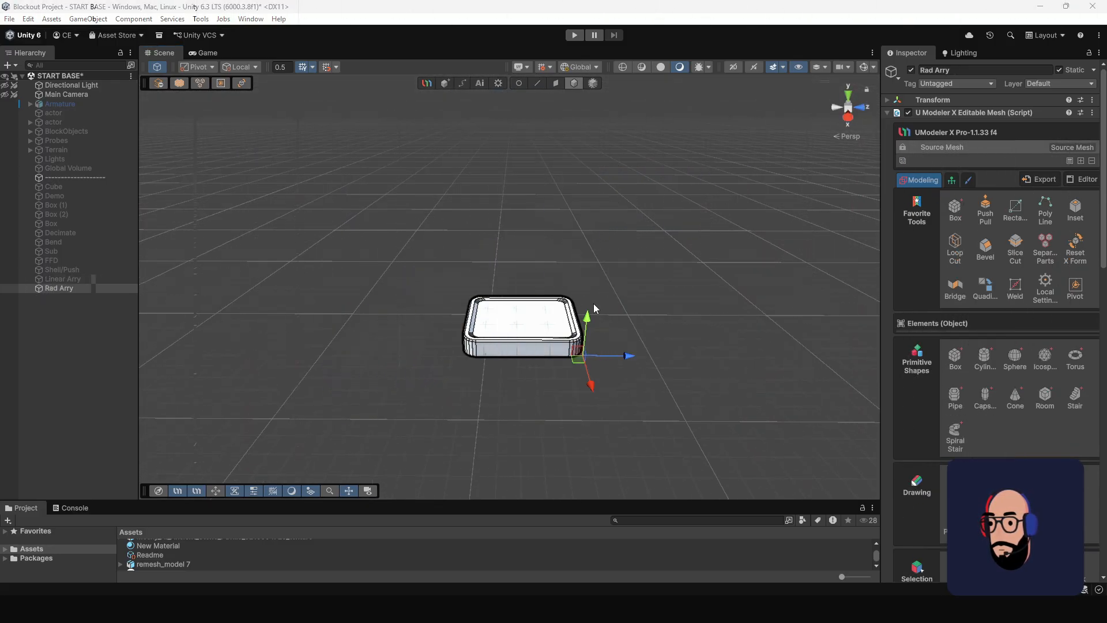
Add a Radial Array modifier to the slab and move its centre along Z to an offset of about 3.82.
scroll(565, 248, "up", 2)
middle_click_drag(588, 326, 563, 265)
scroll(577, 300, "up", 3)
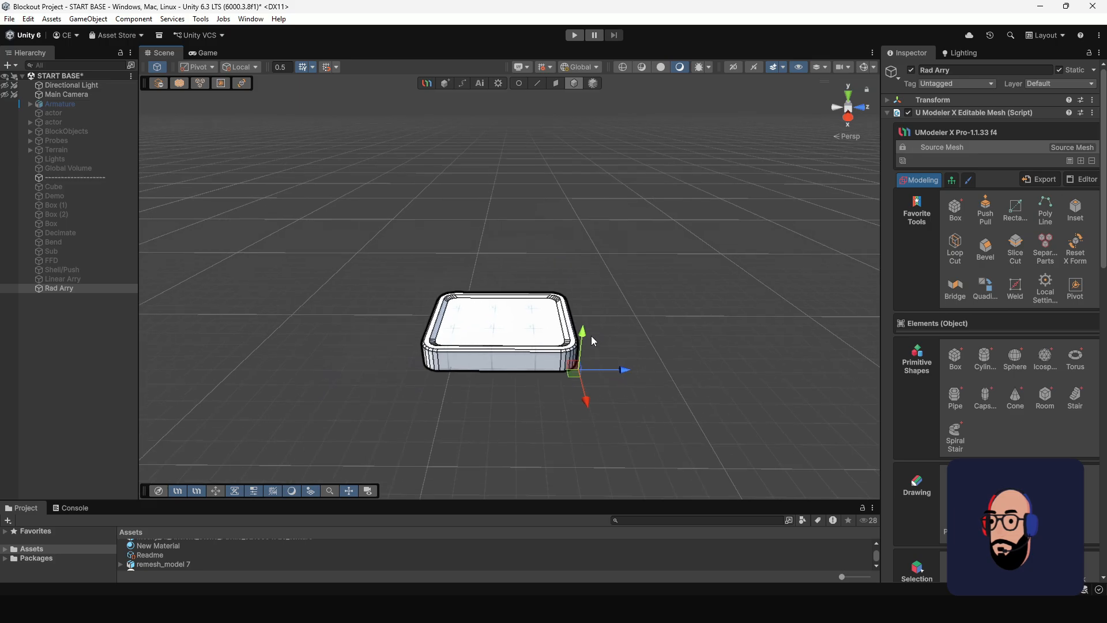
left_click(1080, 160)
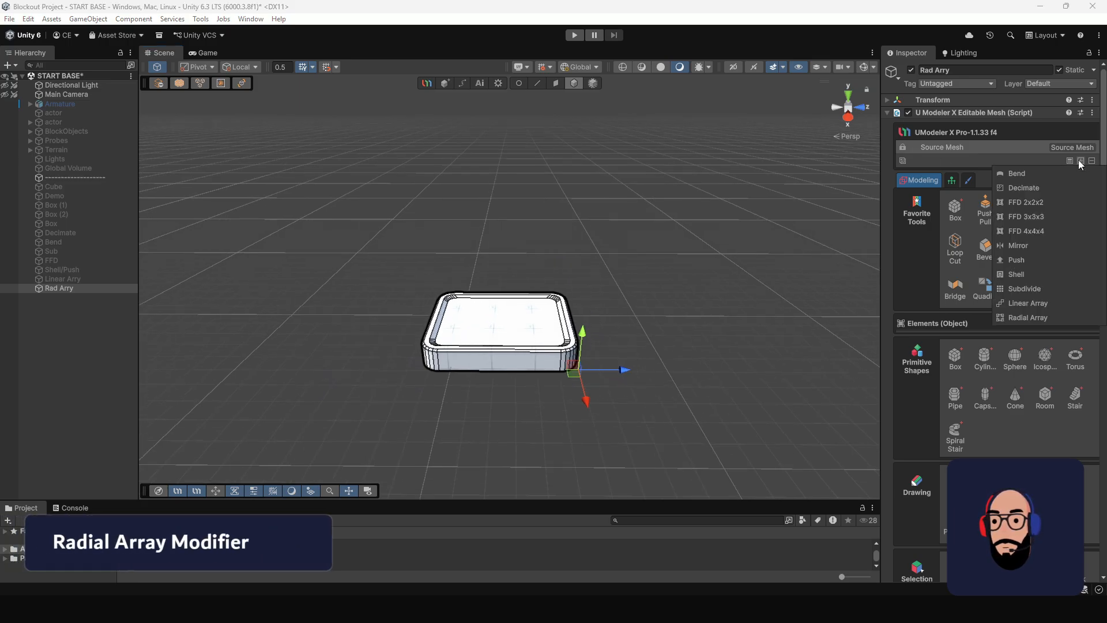
left_click(1022, 317)
left_click_drag(673, 334, 607, 242, "alt")
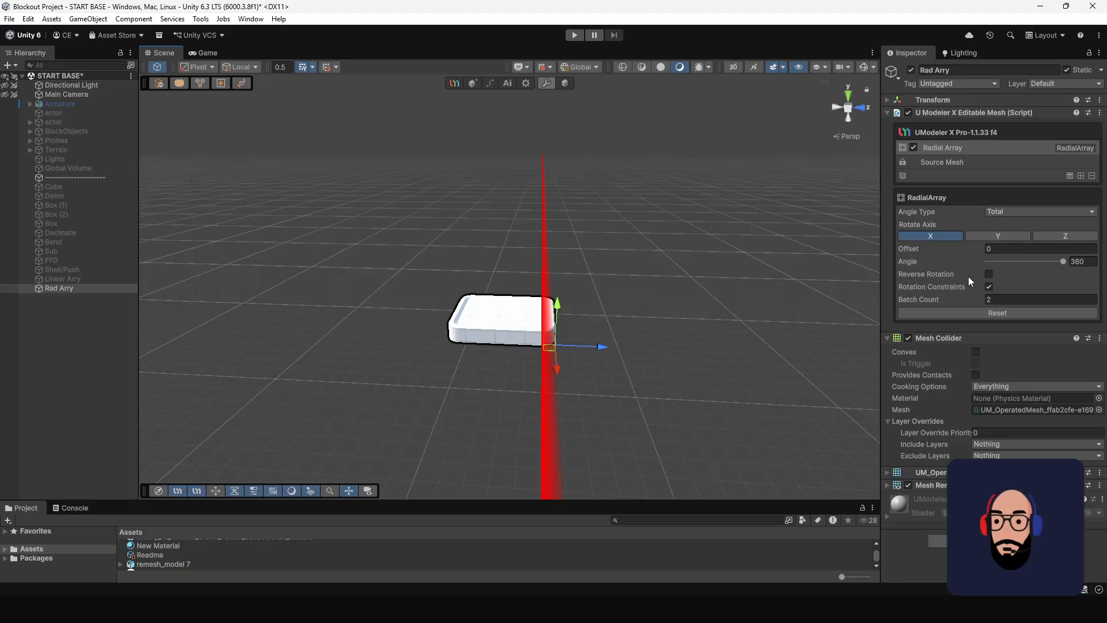
left_click_drag(601, 348, 735, 362)
key("f")
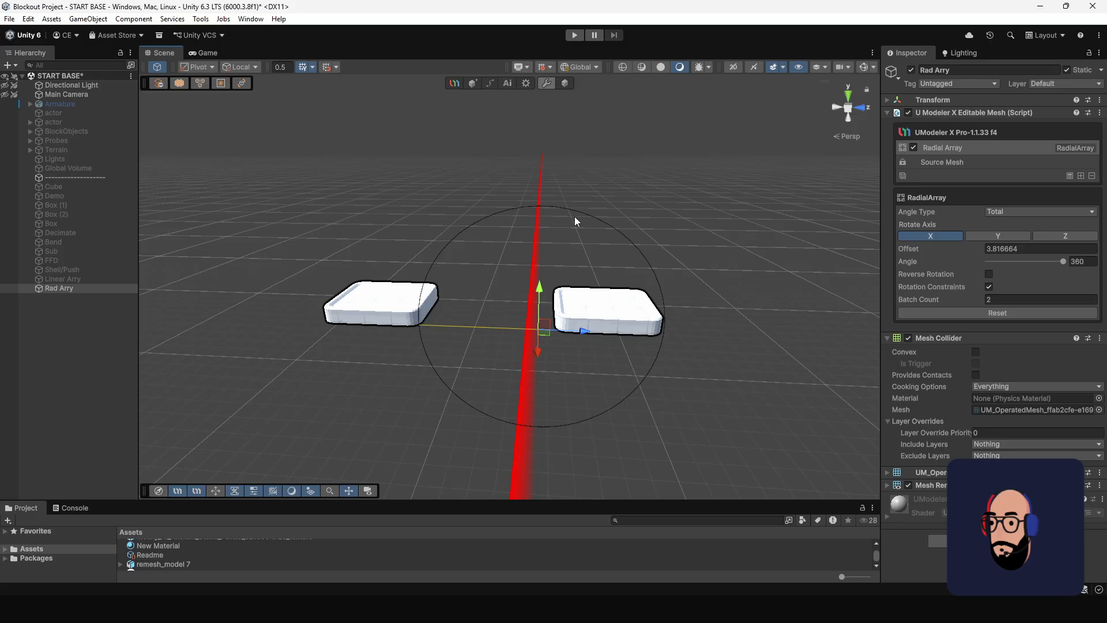
Try to centre the Source Mesh's pivot while the Radial Array modifier is still applied.
left_click(995, 165)
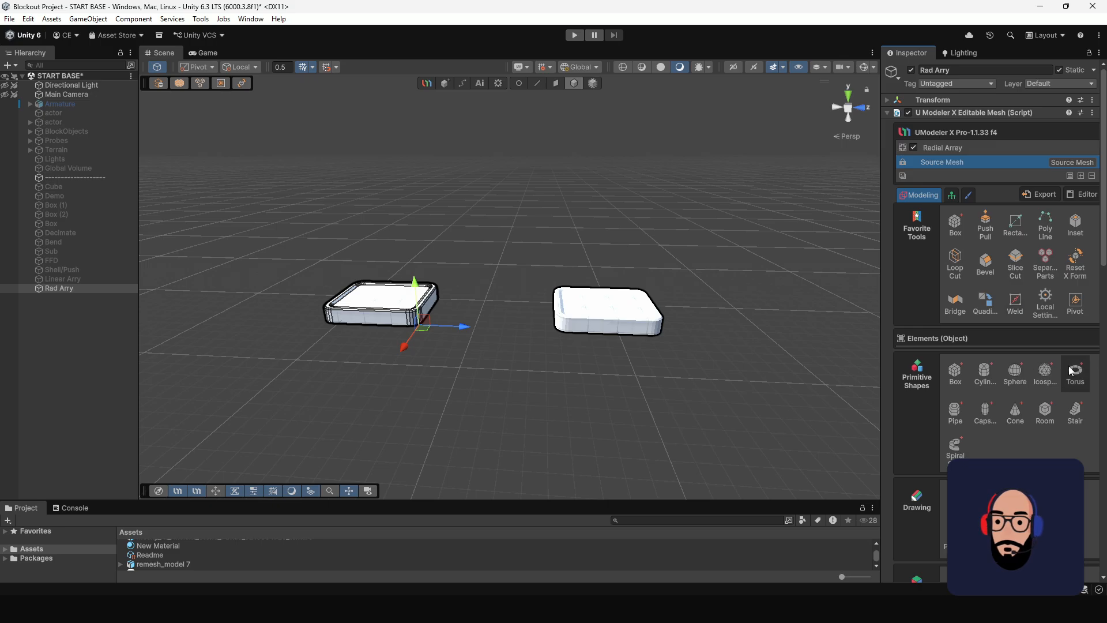
left_click(1077, 304)
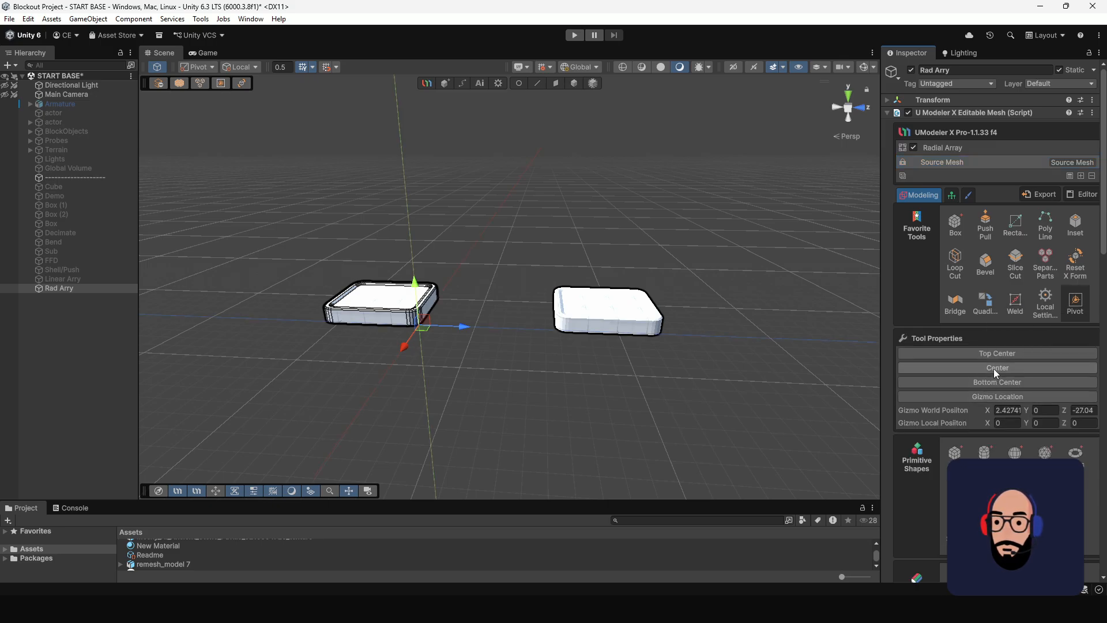
left_click(994, 369)
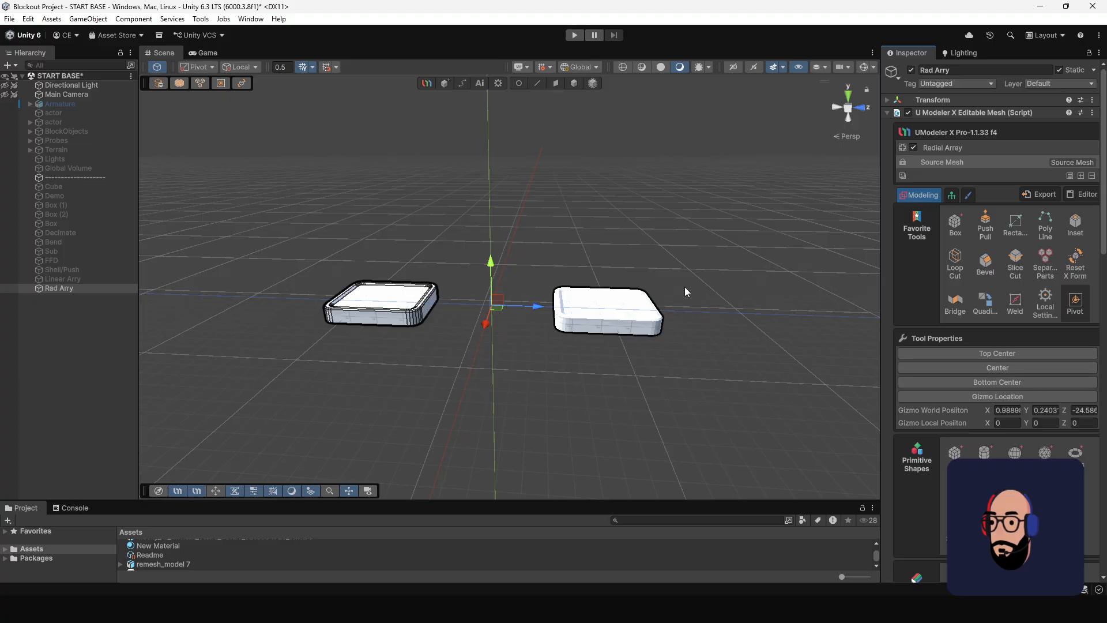
Remove the Radial Array modifier and move the pivot to the centre of the single slab.
left_click(1029, 147)
left_click(1091, 176)
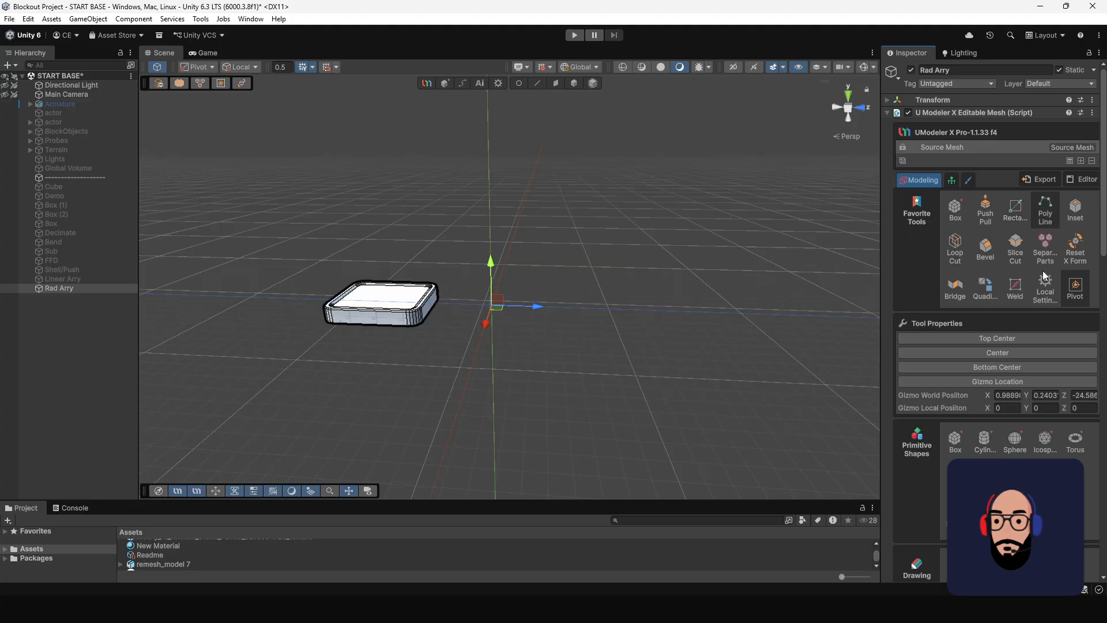
left_click(998, 353)
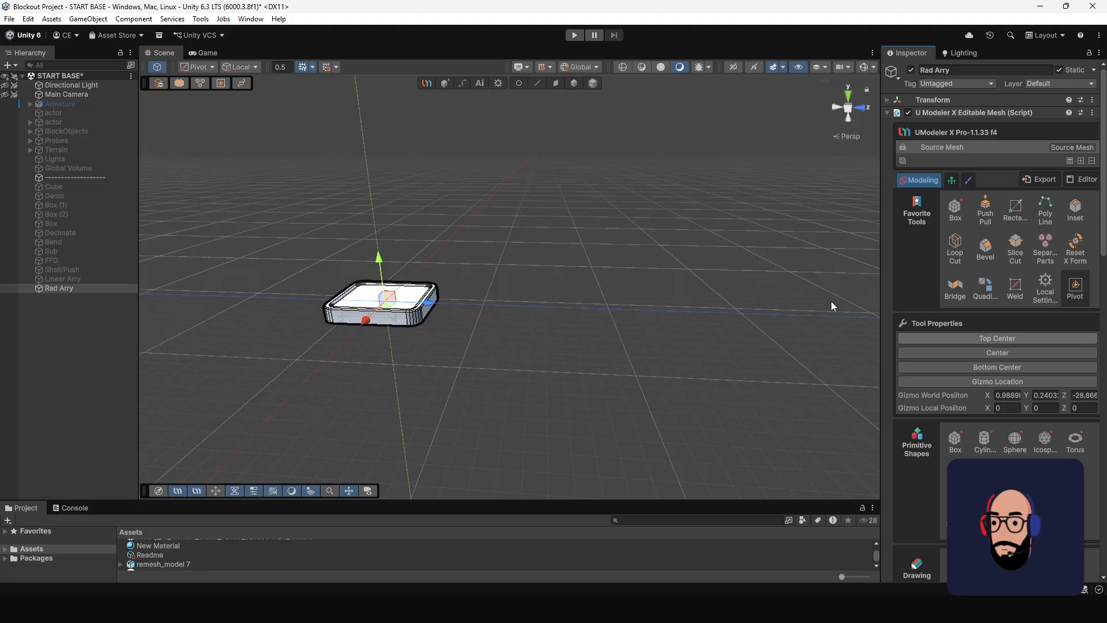
left_click(575, 83)
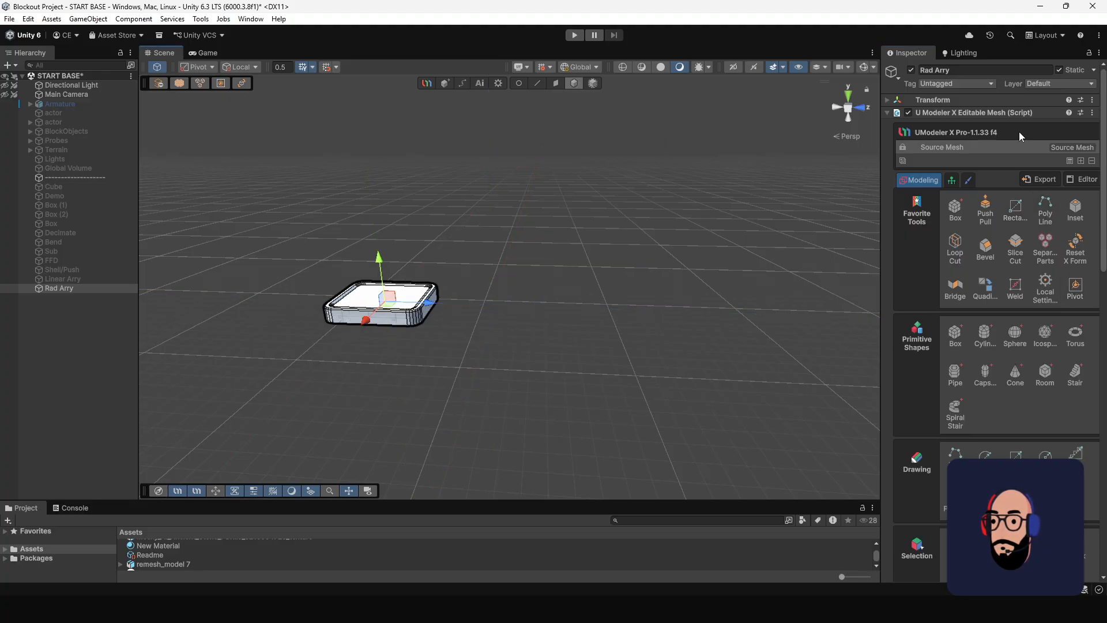
Add a Radial Array modifier around the X axis again and pull its centre along Z to an offset of about 6.28.
left_click(1085, 164)
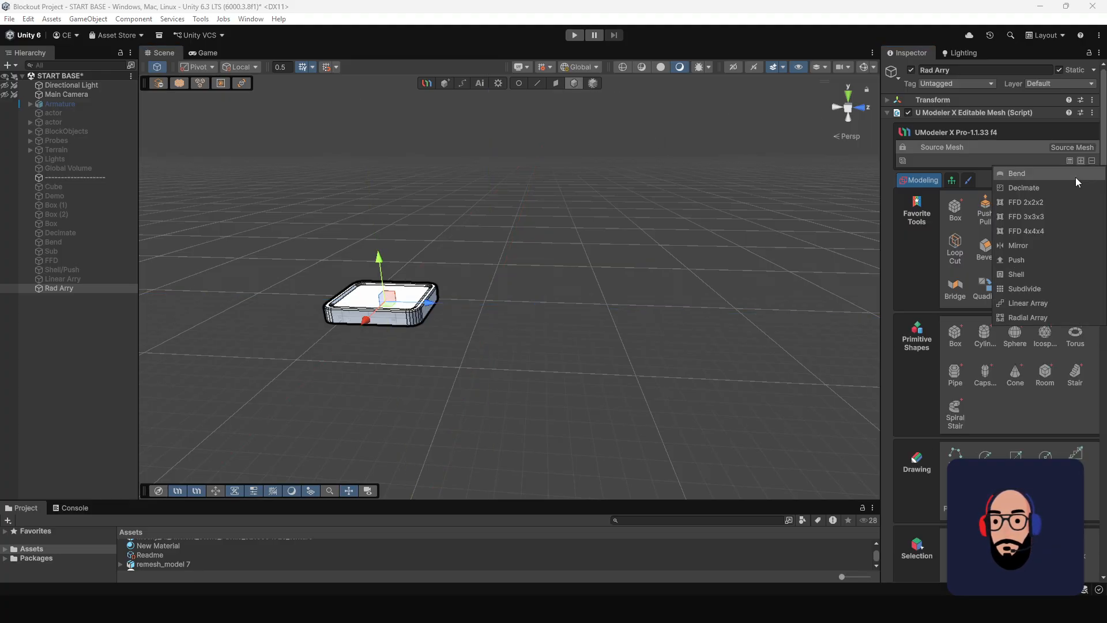
left_click(1018, 316)
left_click_drag(435, 308, 591, 325)
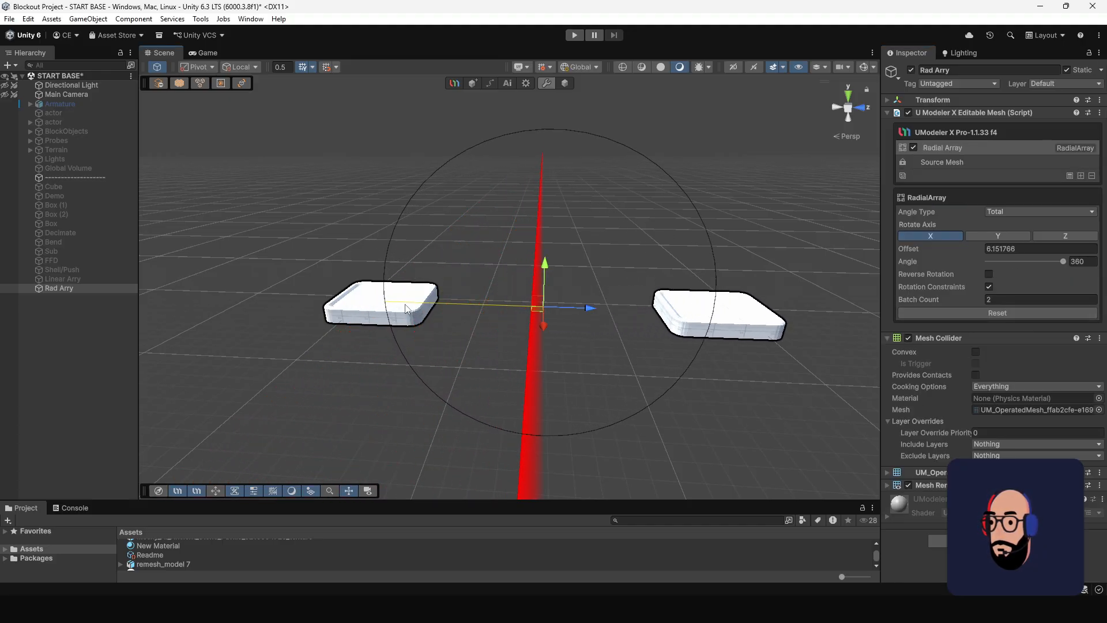
left_click_drag(390, 300, 417, 326, "alt")
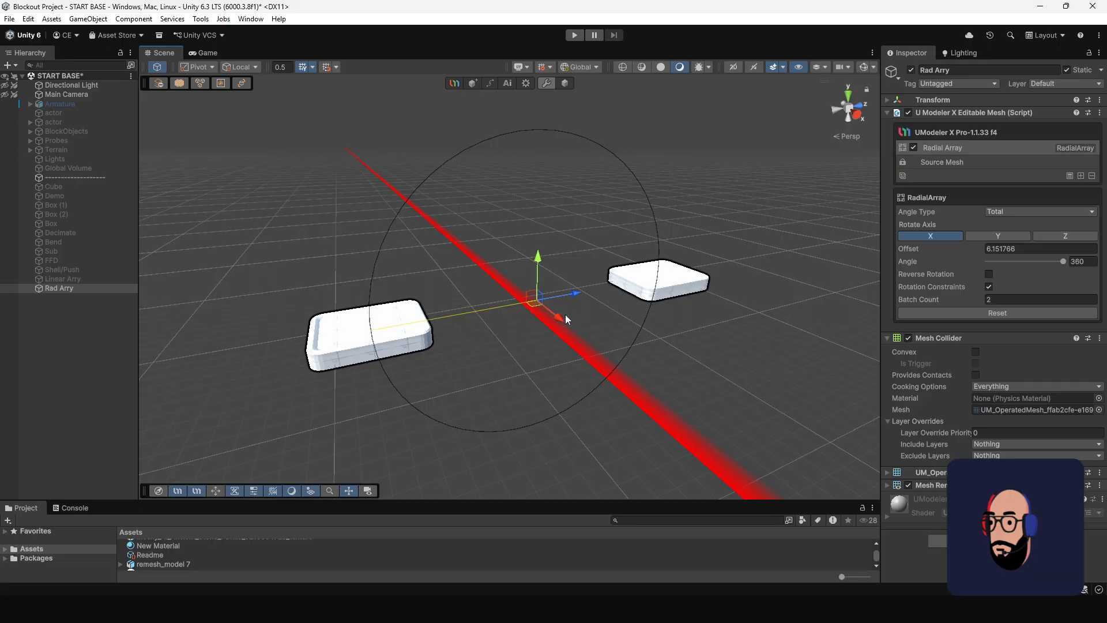
left_click_drag(659, 287, 615, 294, "alt")
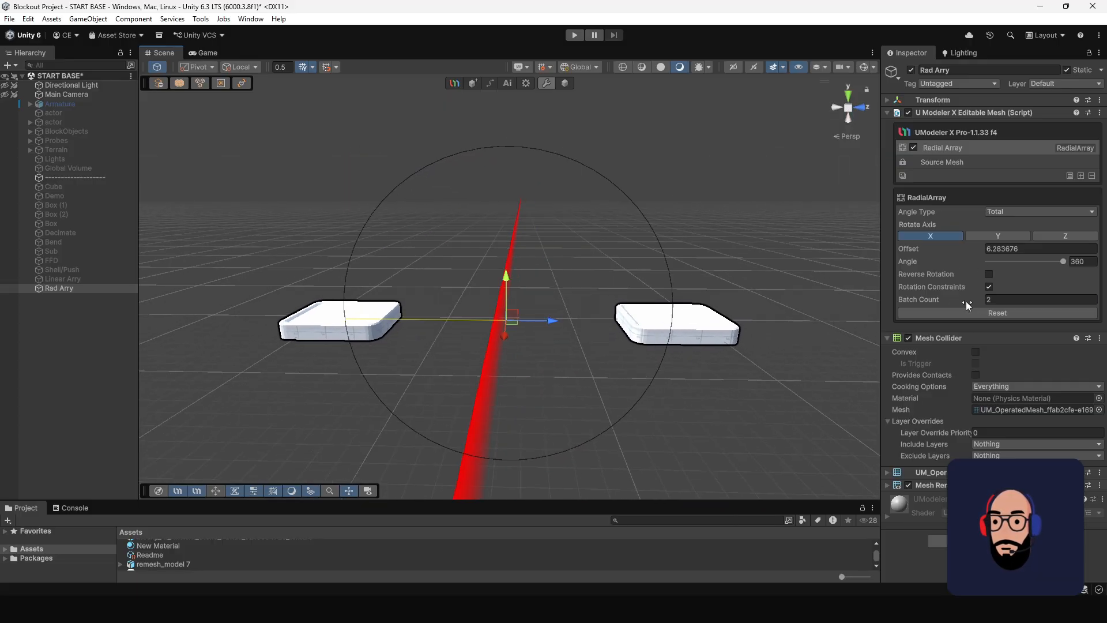
Set the radial array's batch count to 6 to form a ring of slabs around the X axis.
left_click_drag(966, 301, 969, 302)
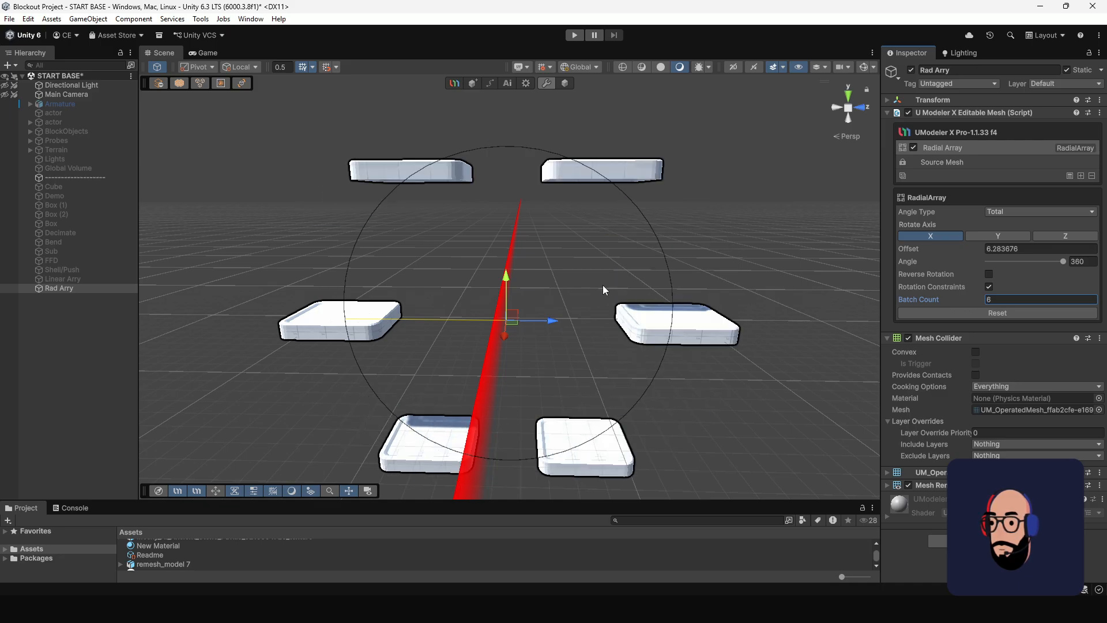
left_click_drag(567, 274, 452, 144, "alt")
left_click_drag(586, 173, 471, 244, "alt")
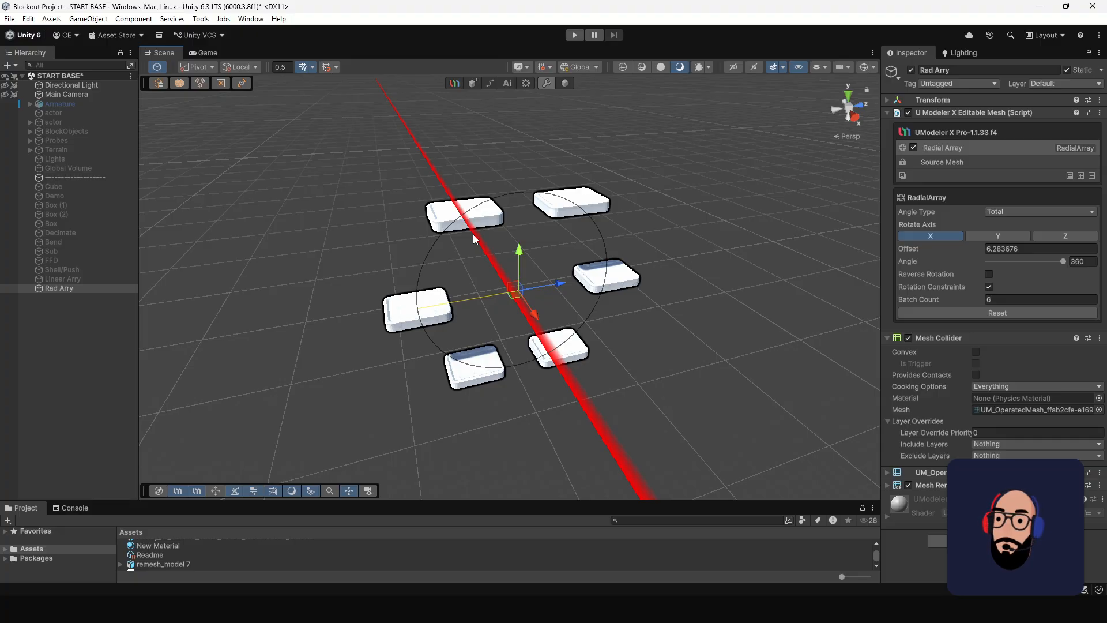
scroll(516, 289, "up", 2)
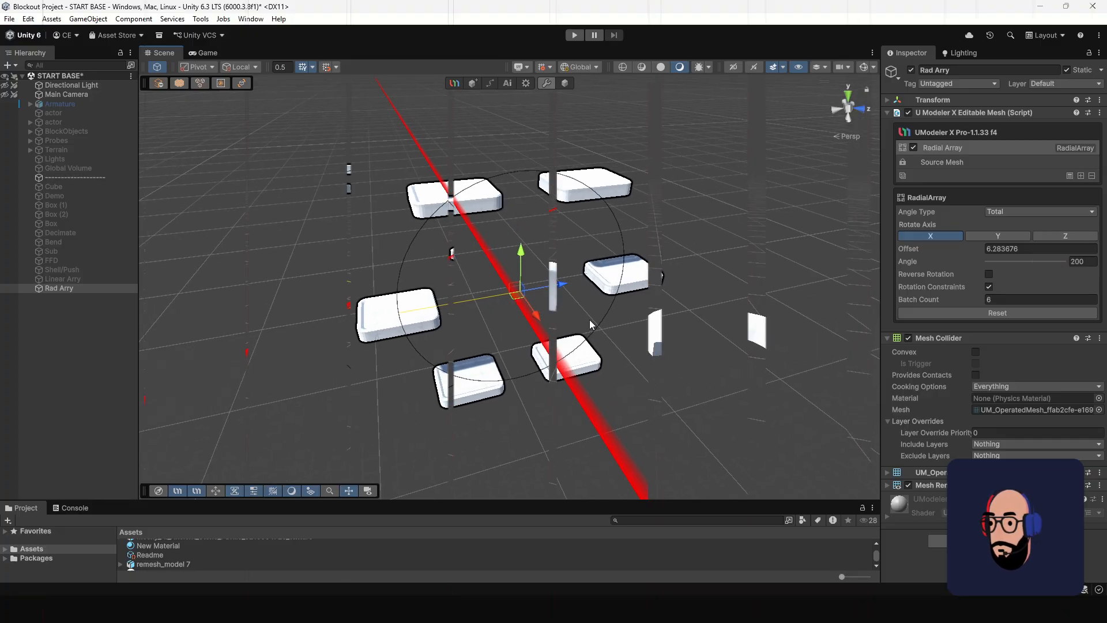